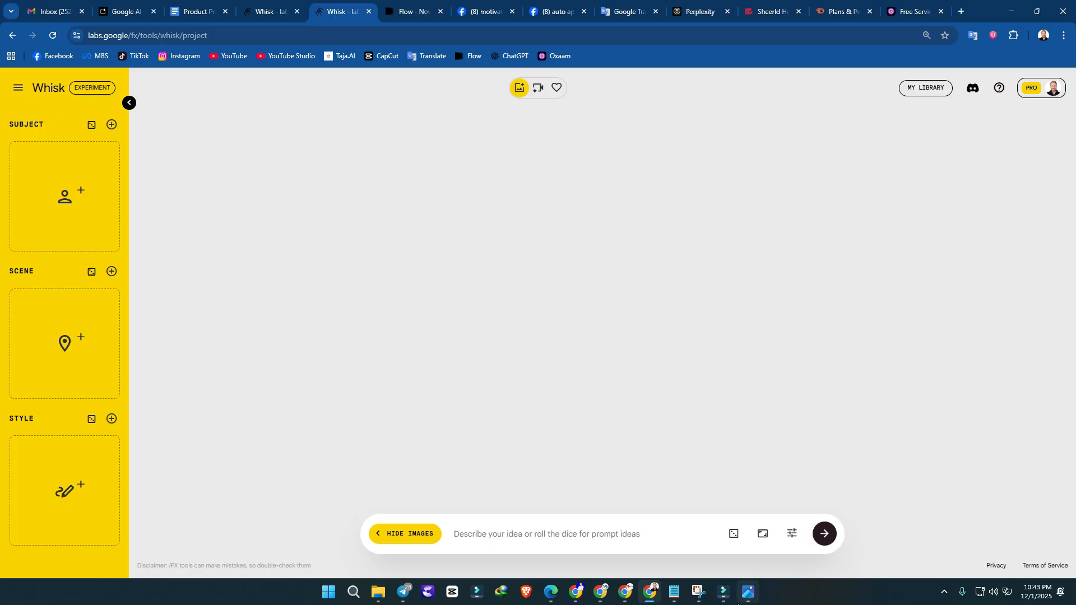
Step: View the white BNDOKCNLER sweatshirt product photo in the photo viewer and minimize it
left_click(738, 604)
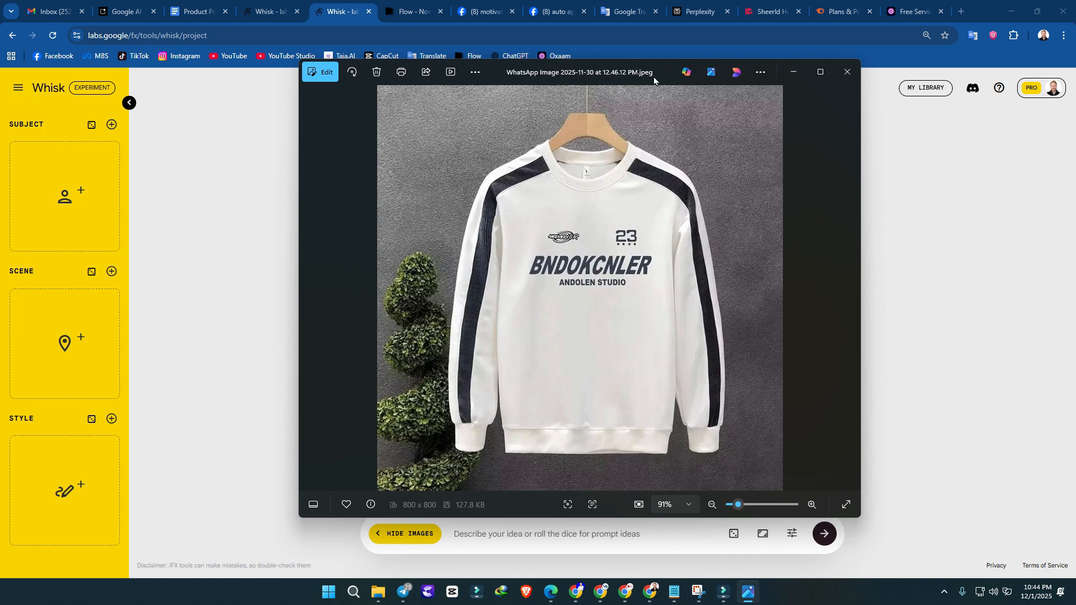
left_click_drag(653, 75, 656, 96)
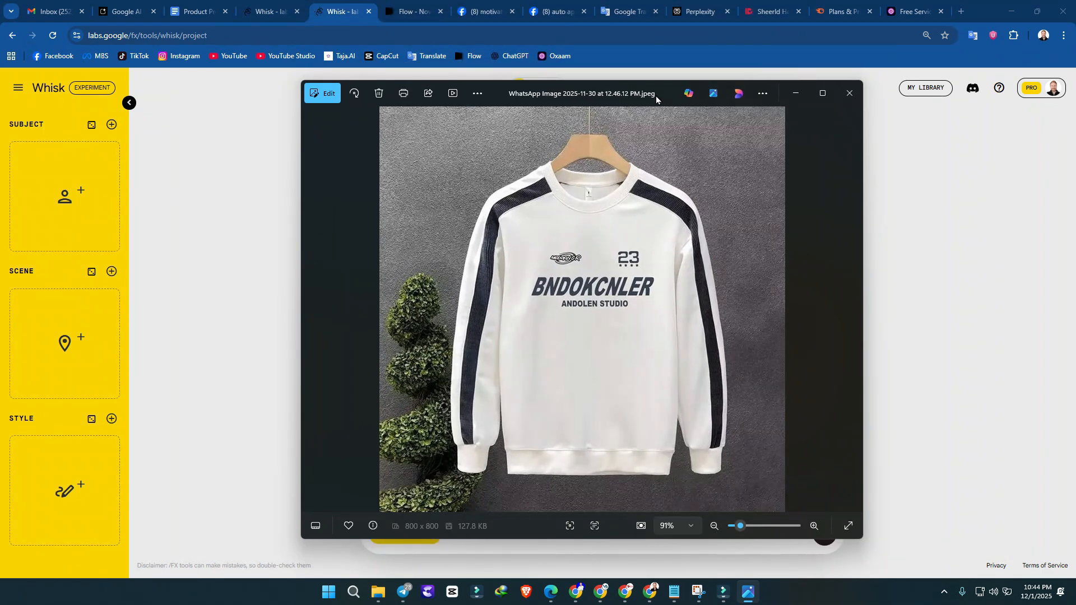
left_click(788, 99)
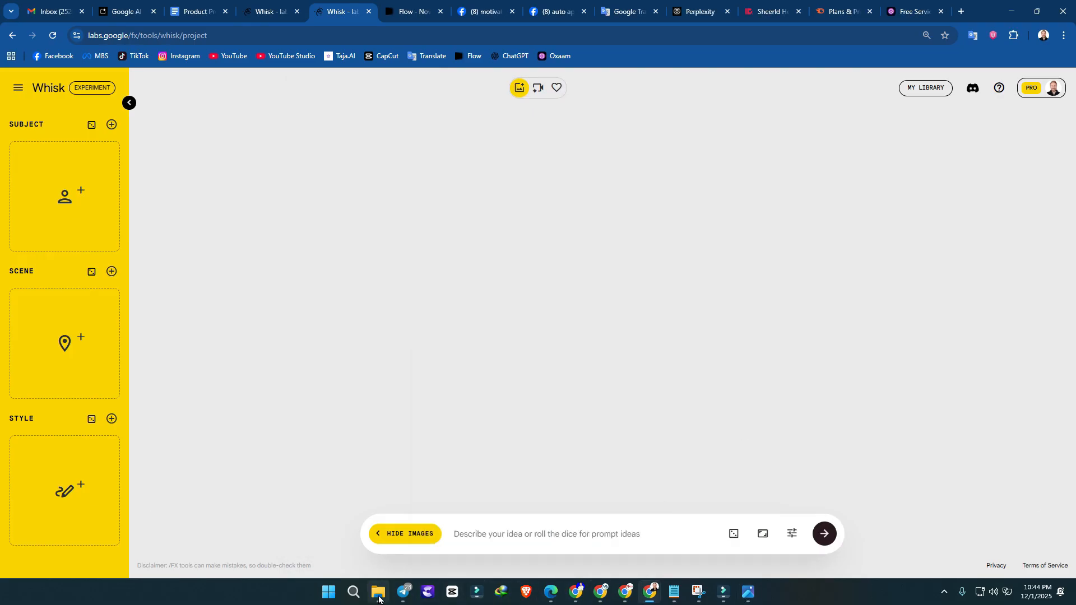
Step: Look through the images in the Downloads folder in File Explorer and minimize the window
left_click(379, 593)
scroll(655, 321, "down", 10)
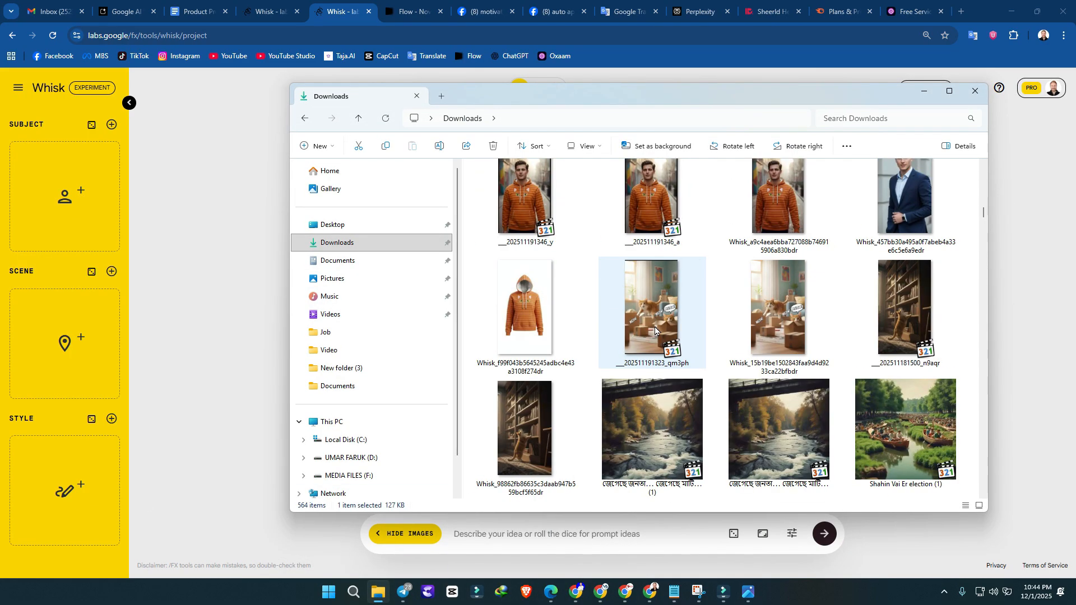
scroll(655, 330, "down", 4)
left_click(925, 93)
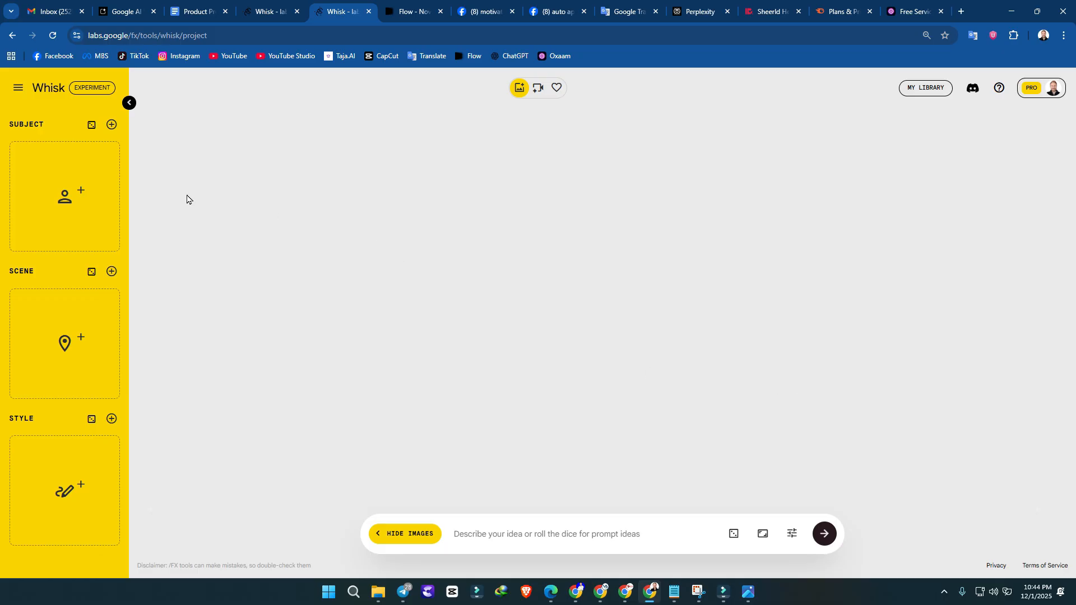
Step: Search the web for "whisk" in a new tab, open the Whisk - labs.google/fx result, and close that tab
left_click(960, 14)
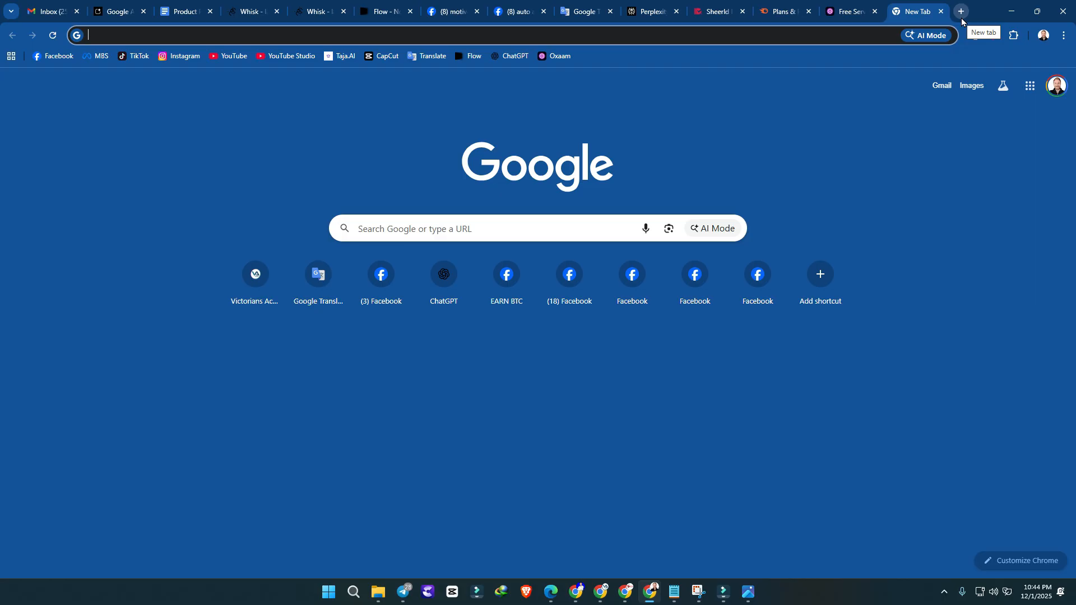
type("whisk")
key("Return")
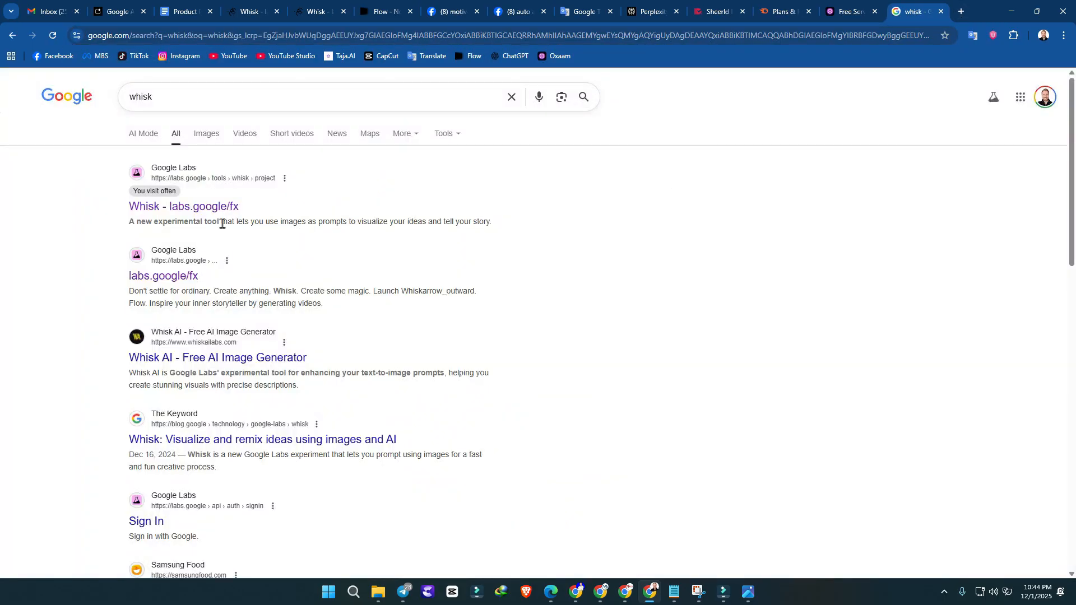
left_click(223, 208)
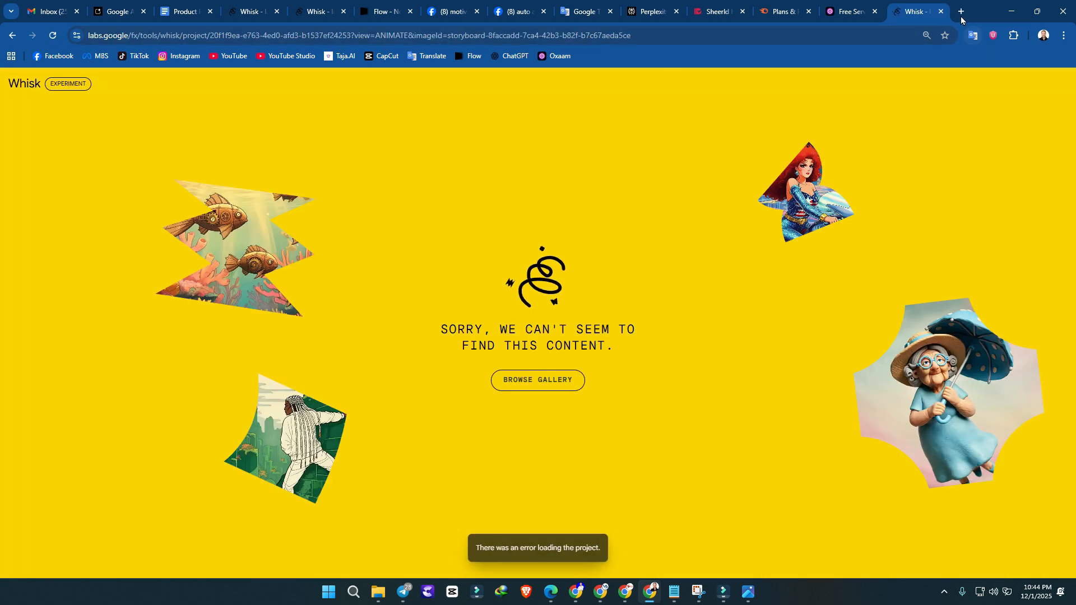
left_click(941, 11)
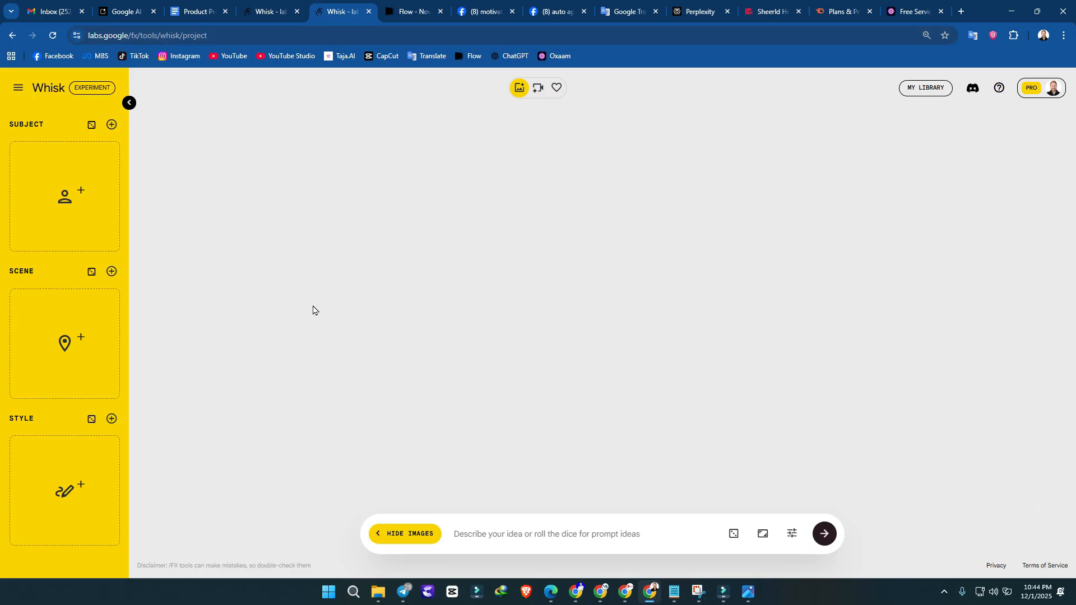
Step: Upload the sweatshirt photo "WhatsApp Image 2025-11-30 at 12.46.12 PM" from Downloads as the first subject image
mouse_move(31, 188)
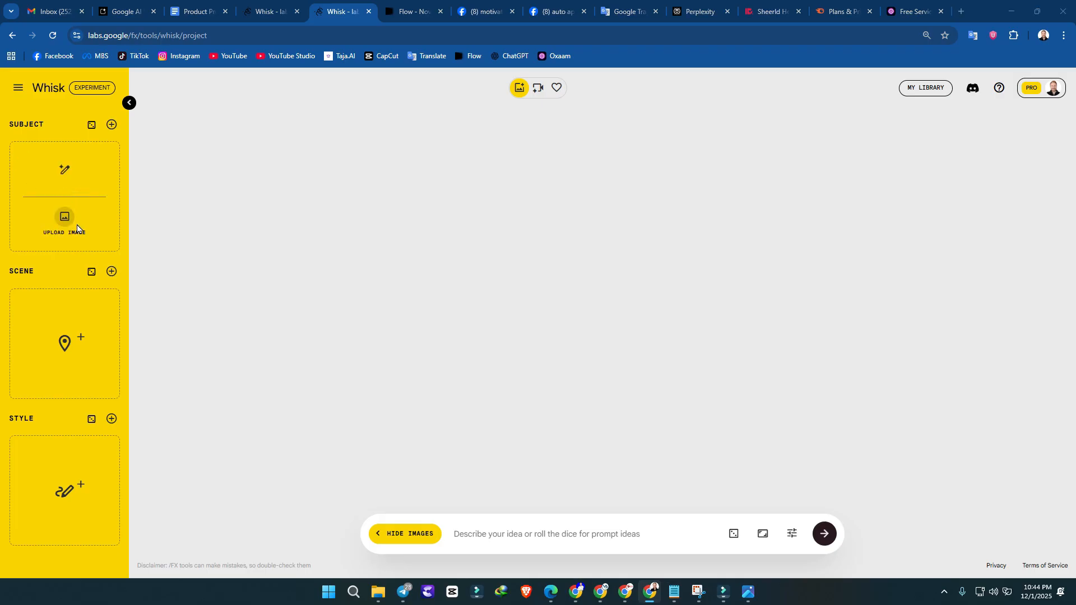
left_click(65, 217)
left_click(1064, 10)
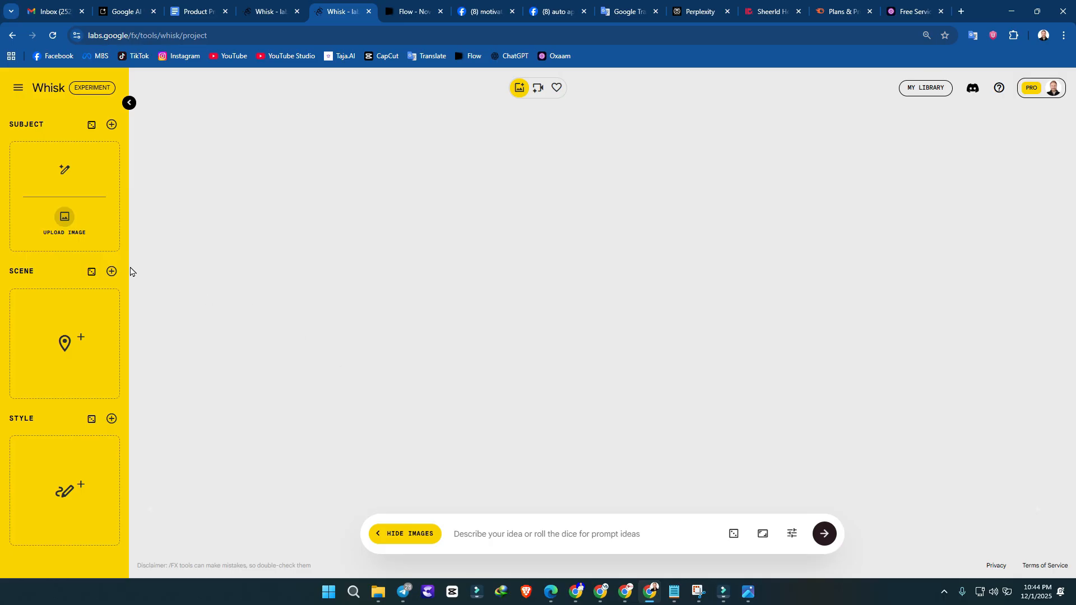
left_click(77, 234)
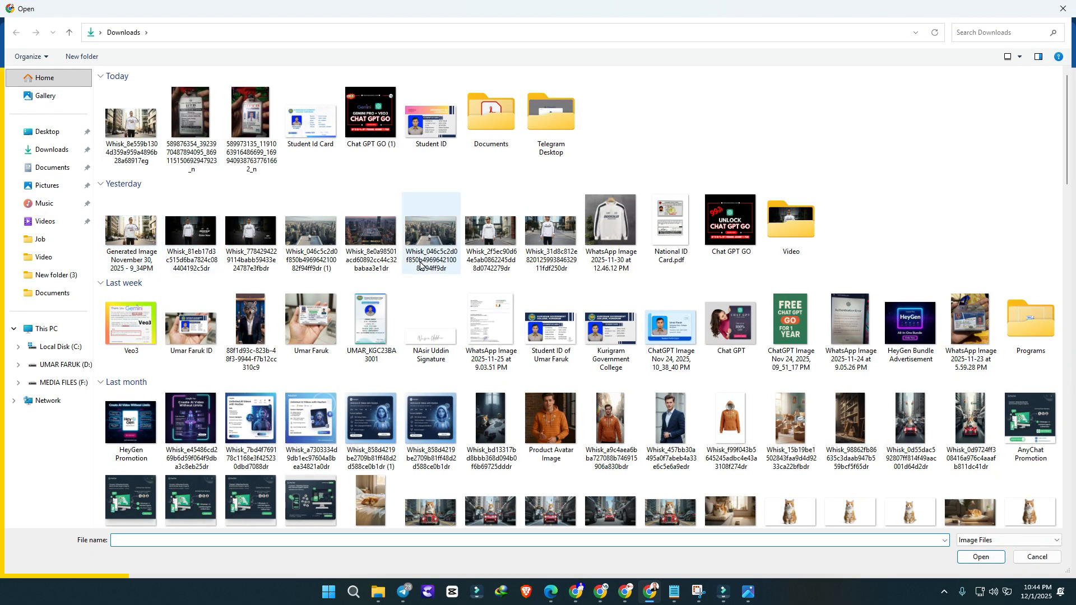
left_click(619, 223)
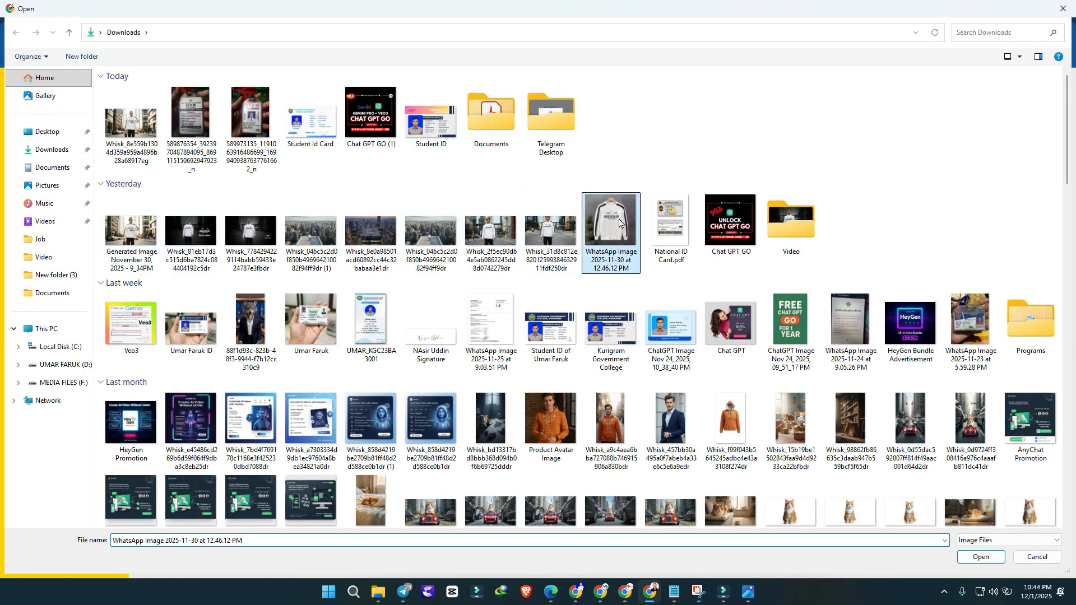
left_click(984, 559)
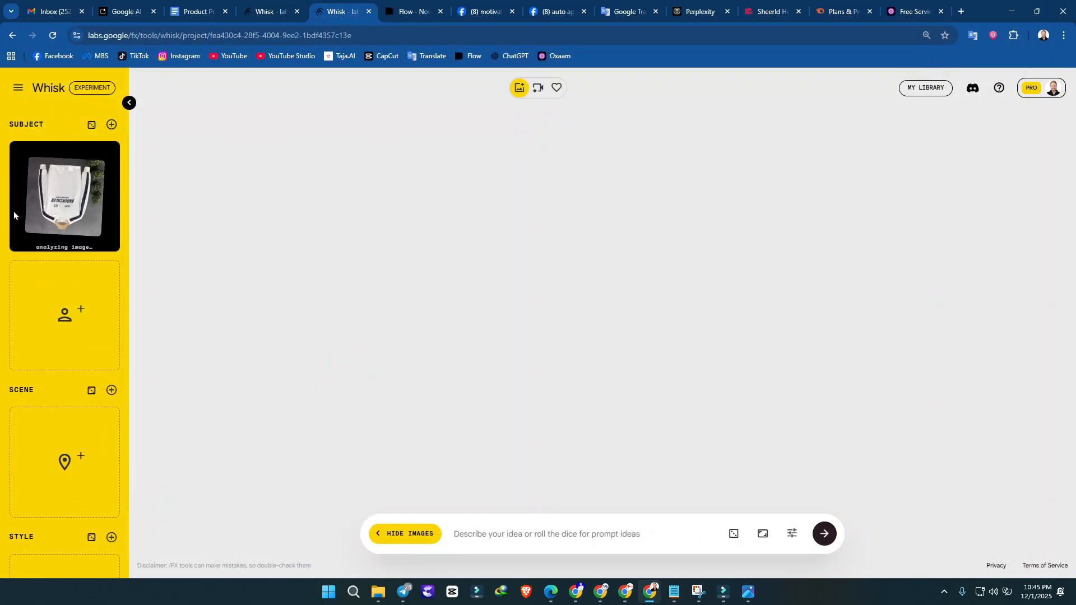
Step: Upload the portrait photo of the man on a blue background from Downloads as the second subject image
left_click(67, 338)
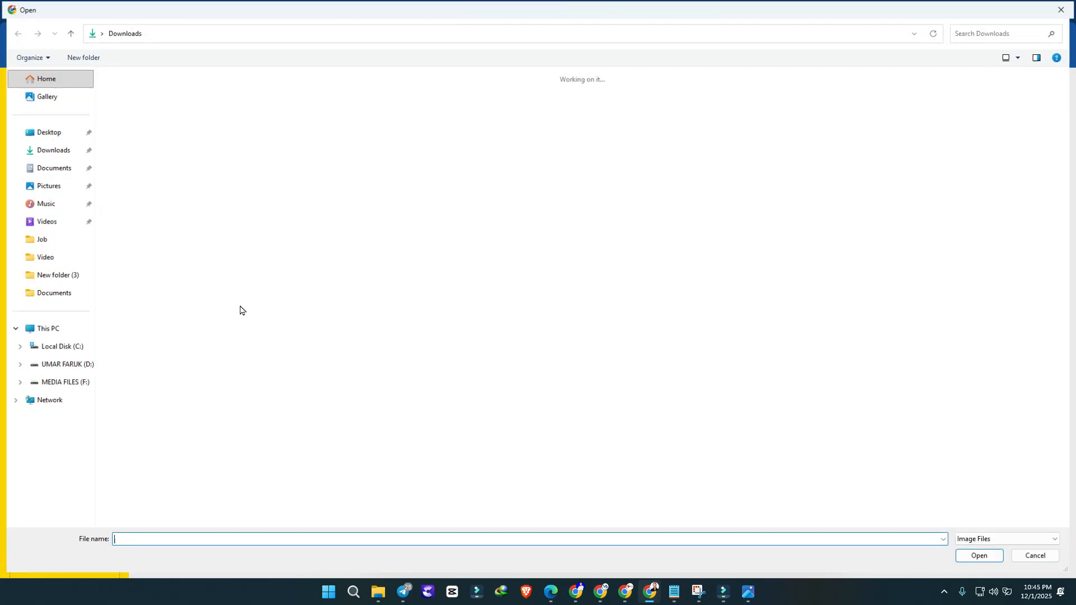
scroll(594, 337, "down", 10)
scroll(594, 338, "down", 5)
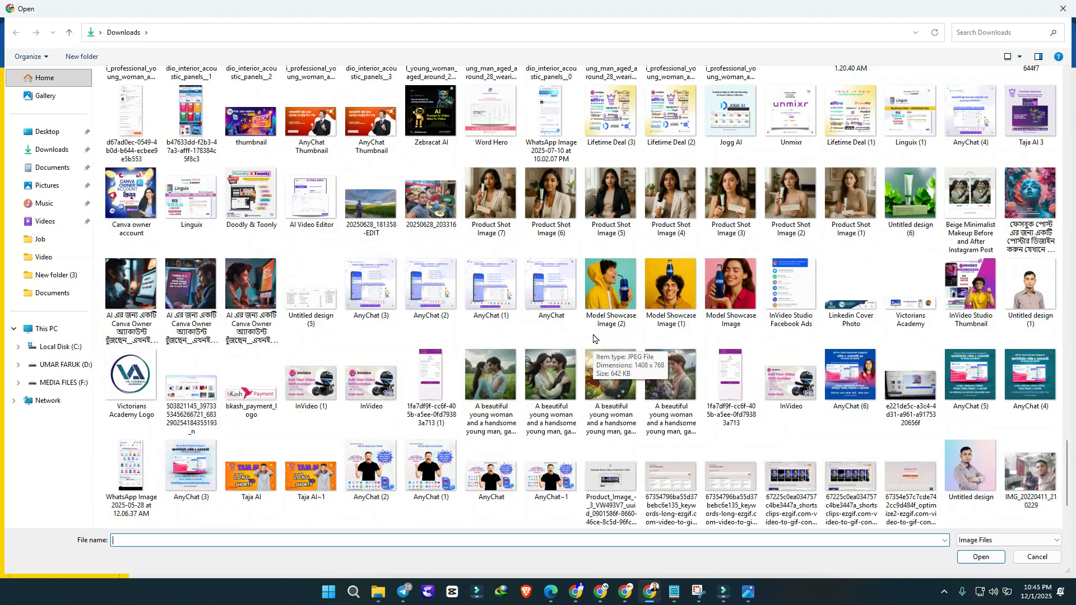
scroll(594, 338, "down", 1)
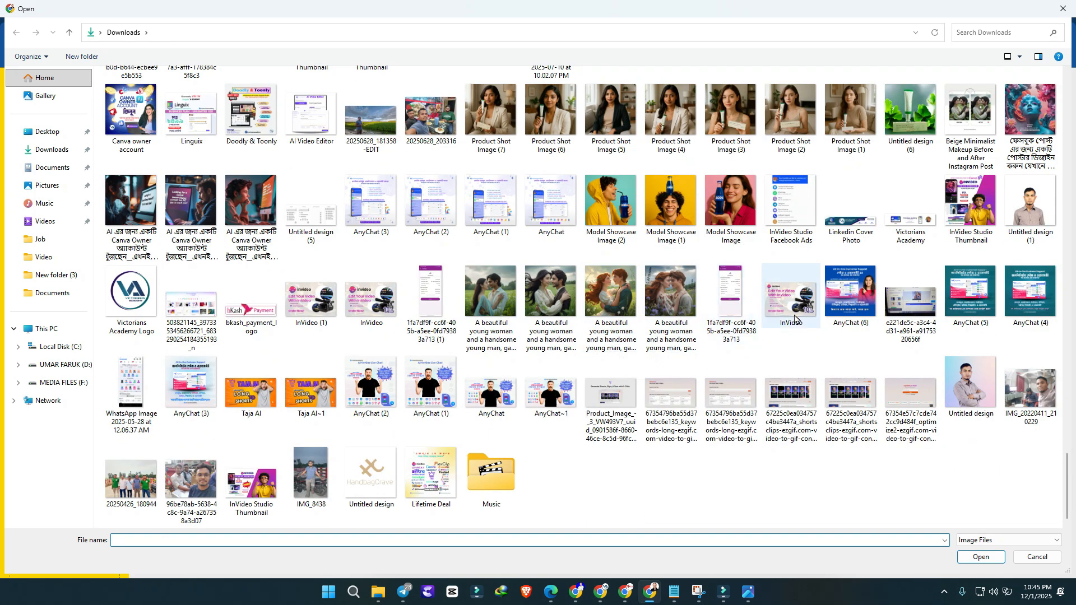
scroll(597, 339, "up", 10)
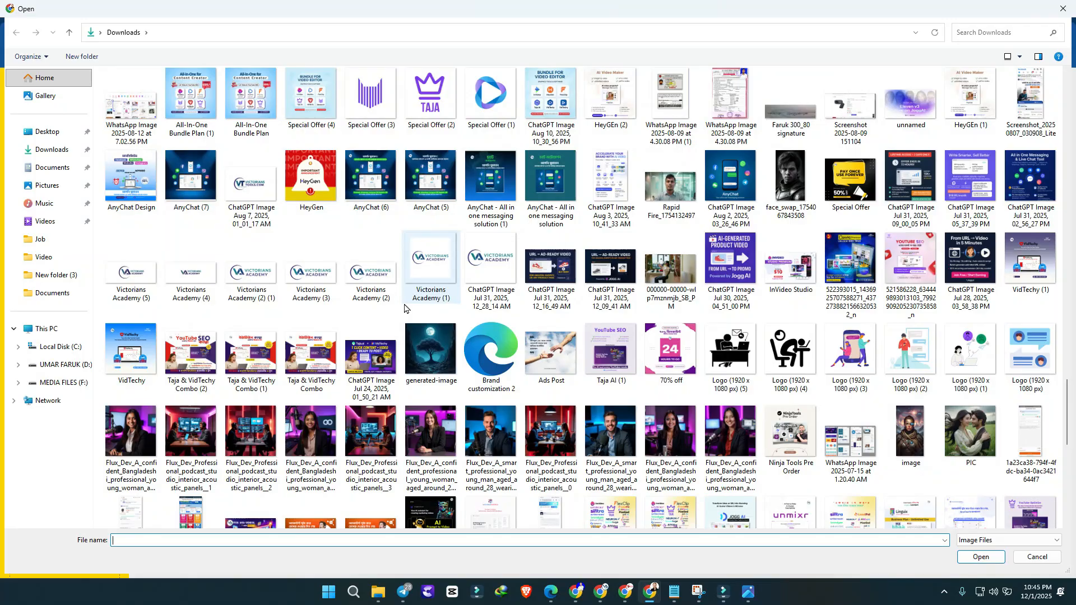
scroll(410, 307, "up", 10)
double_click(250, 93)
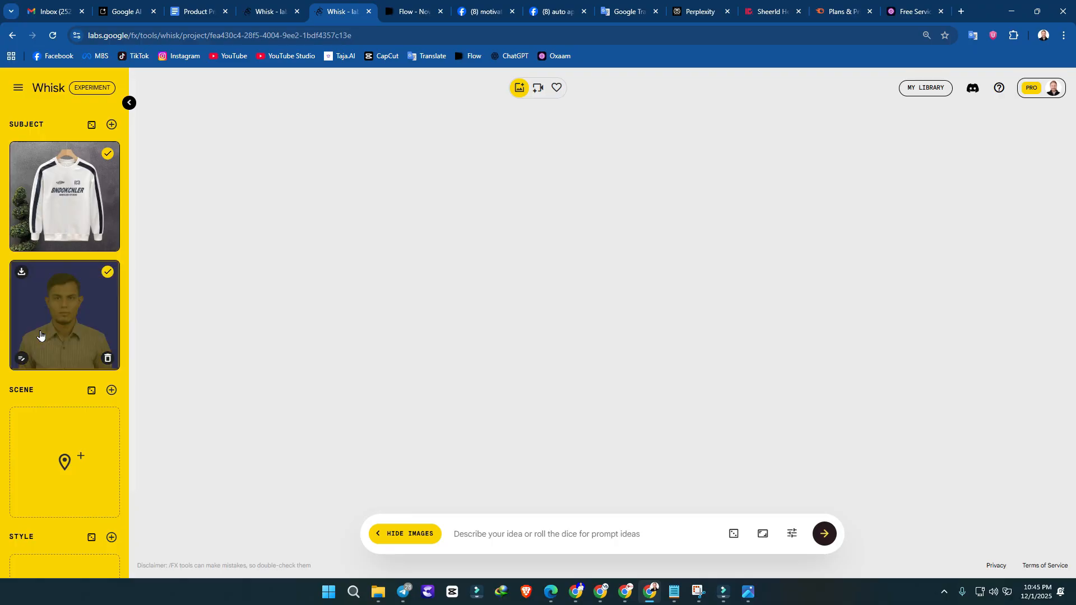
Step: Select and copy the whole quoted prompt under "Prompt for AI Image Generation With Product" in the Product Promo Video document
left_click(543, 535)
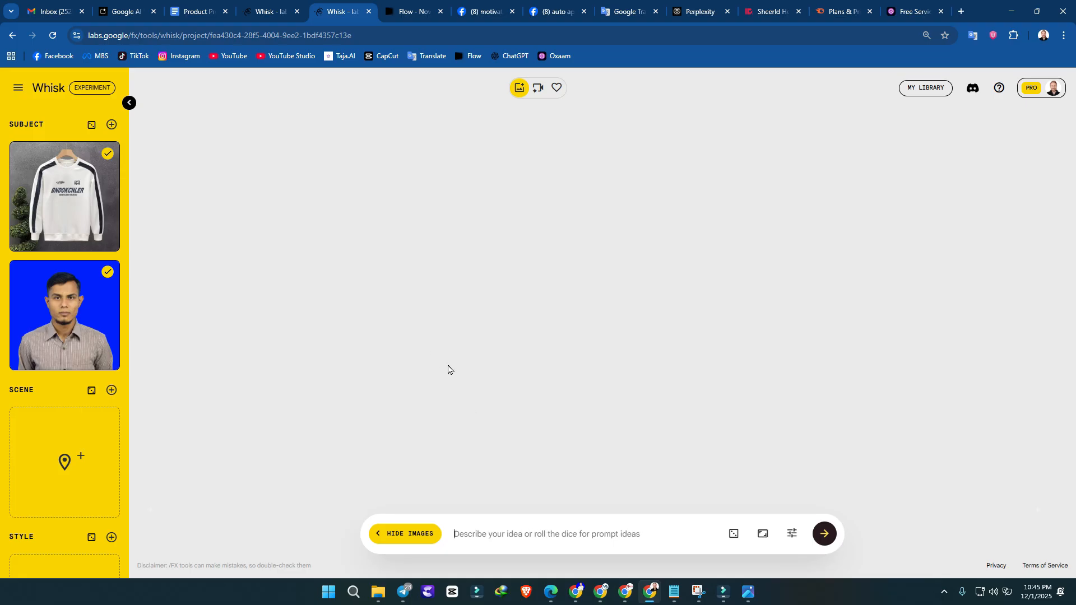
left_click(223, 5)
left_click_drag(415, 187, 521, 261)
left_click(761, 274)
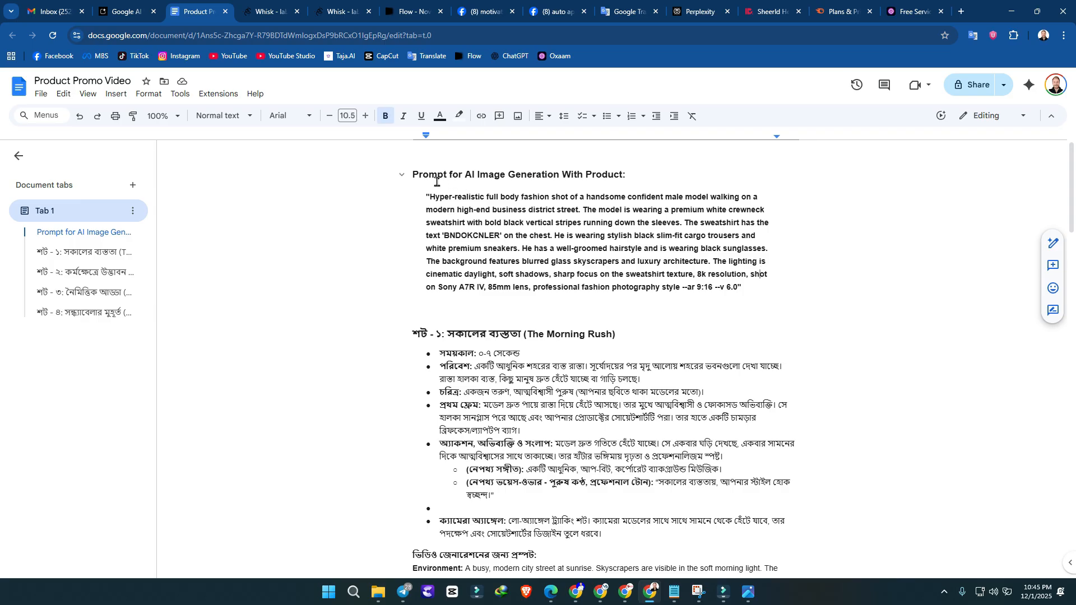
left_click(422, 193)
left_click(745, 301, "shift")
key("ctrl+c")
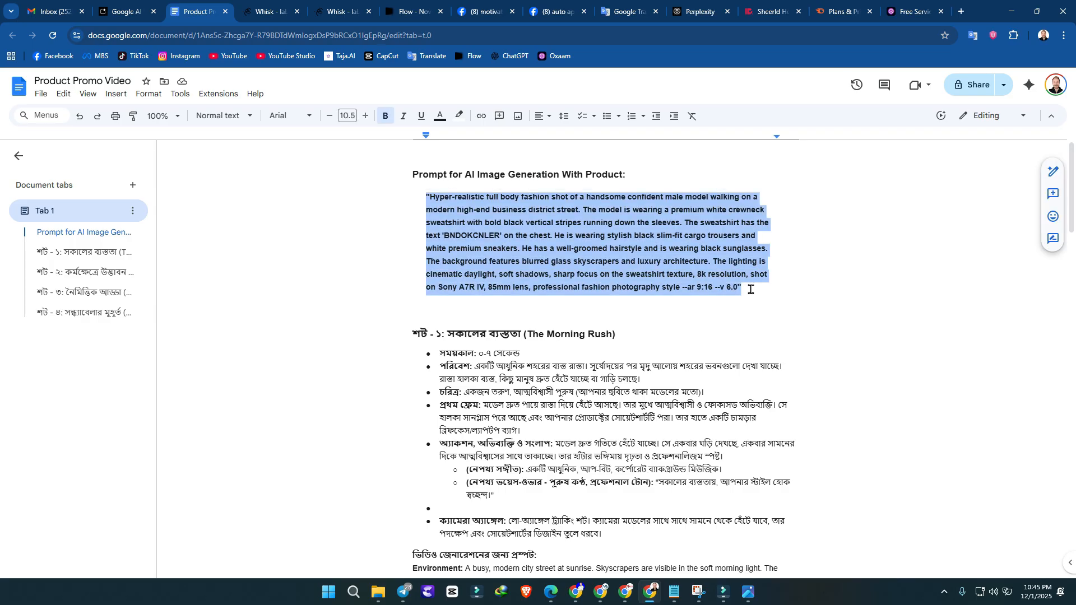
Step: Return to the Whisk project with the two subject images and paste the copied prompt as the image description
left_click(281, 8)
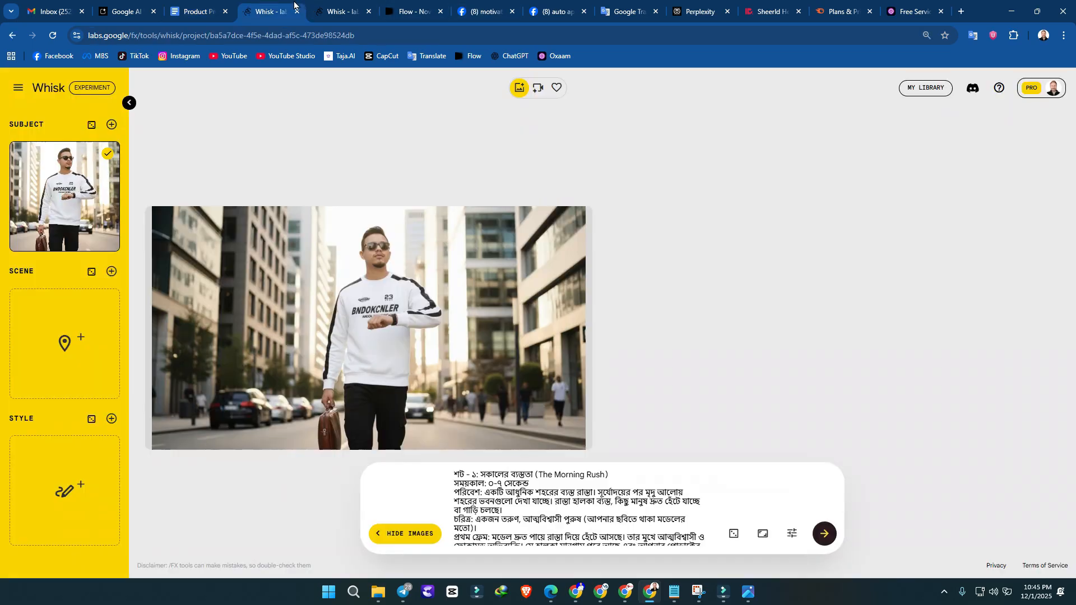
left_click(343, 8)
left_click(501, 538)
key("ctrl+v")
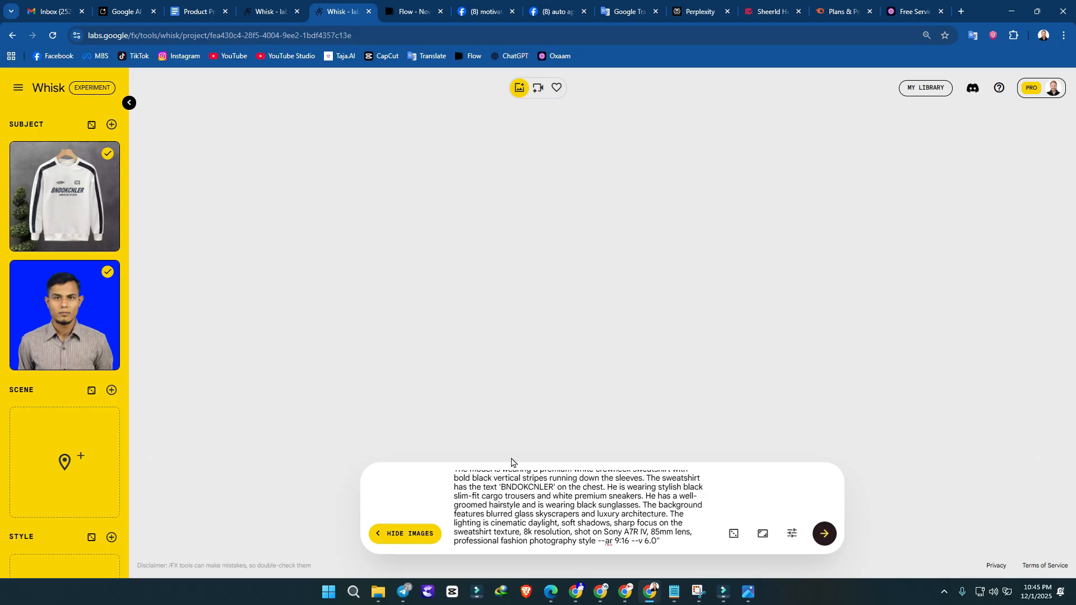
Step: Deselect both subject images and select them again
left_click(108, 273)
left_click(107, 153)
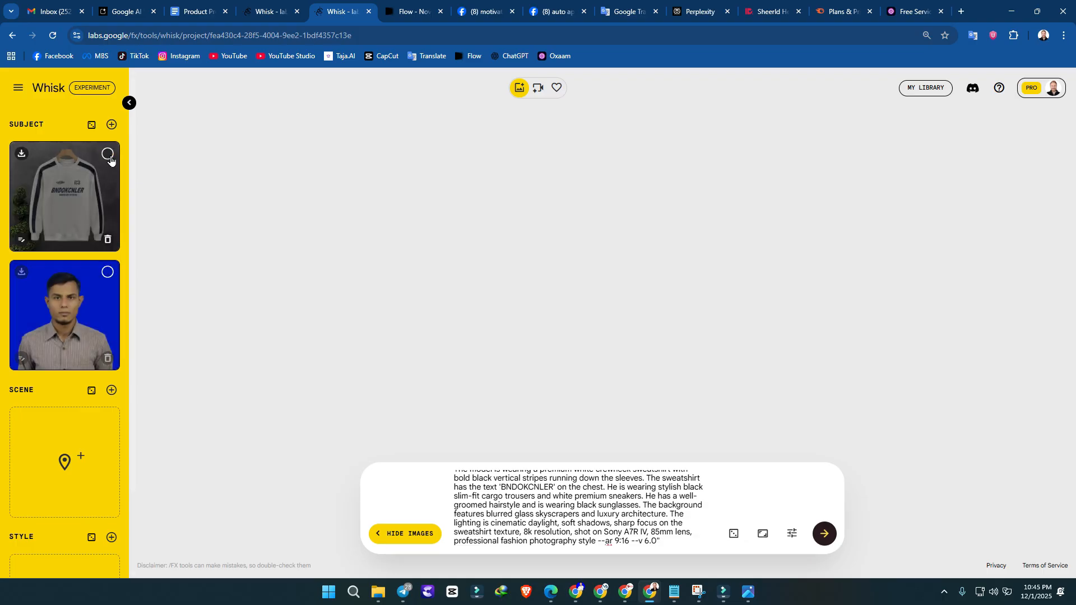
left_click(108, 273)
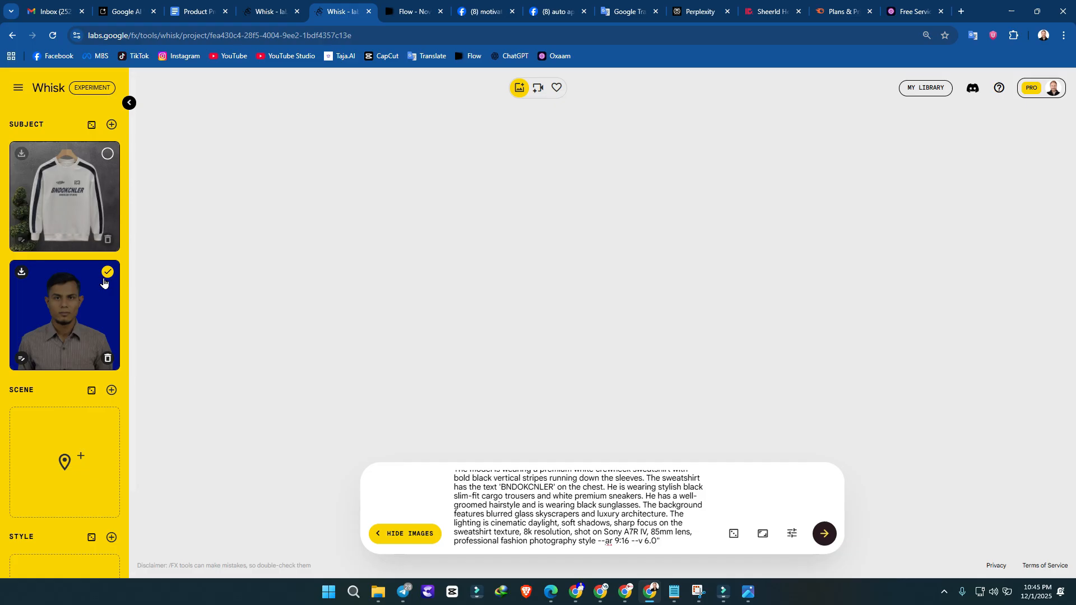
left_click(108, 154)
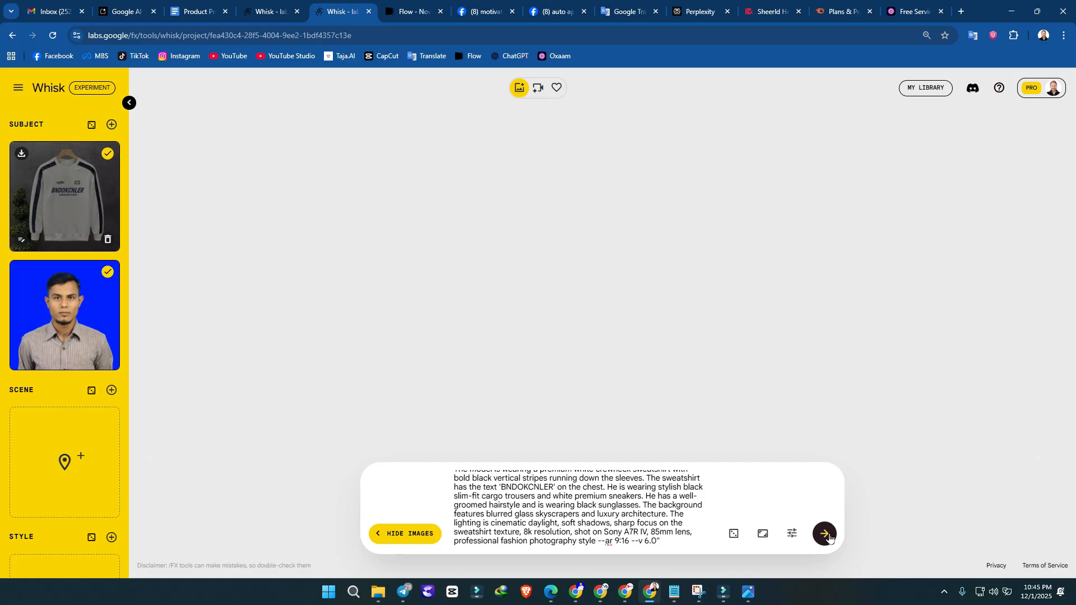
Step: Keep the 16:9 landscape aspect ratio and generate images from the prompt and both subjects
left_click(762, 535)
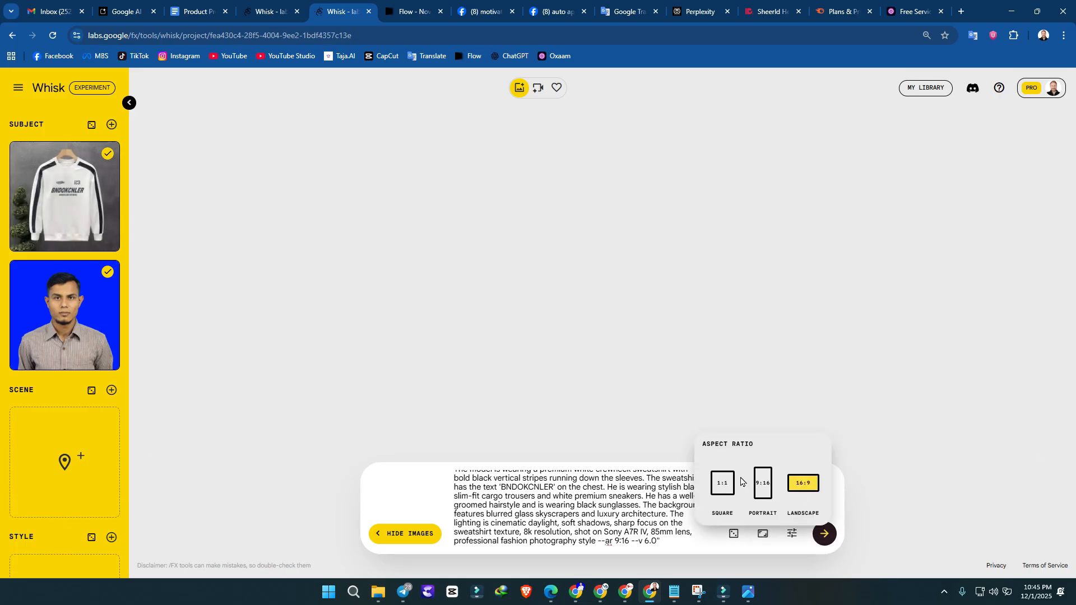
left_click(827, 544)
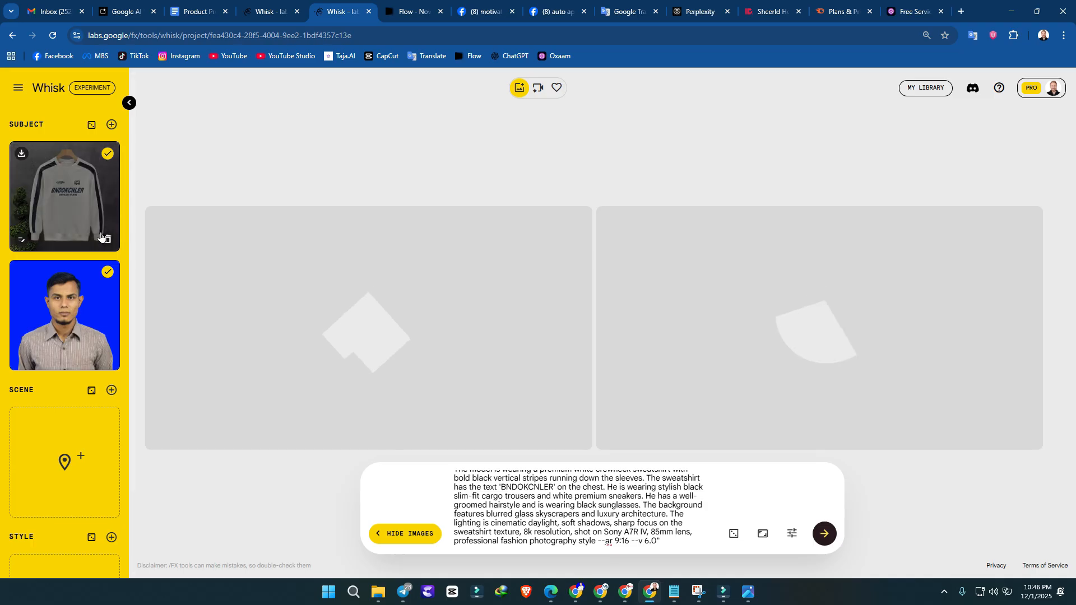
Step: Remove the sweatshirt and portrait images from the subjects
left_click(108, 238)
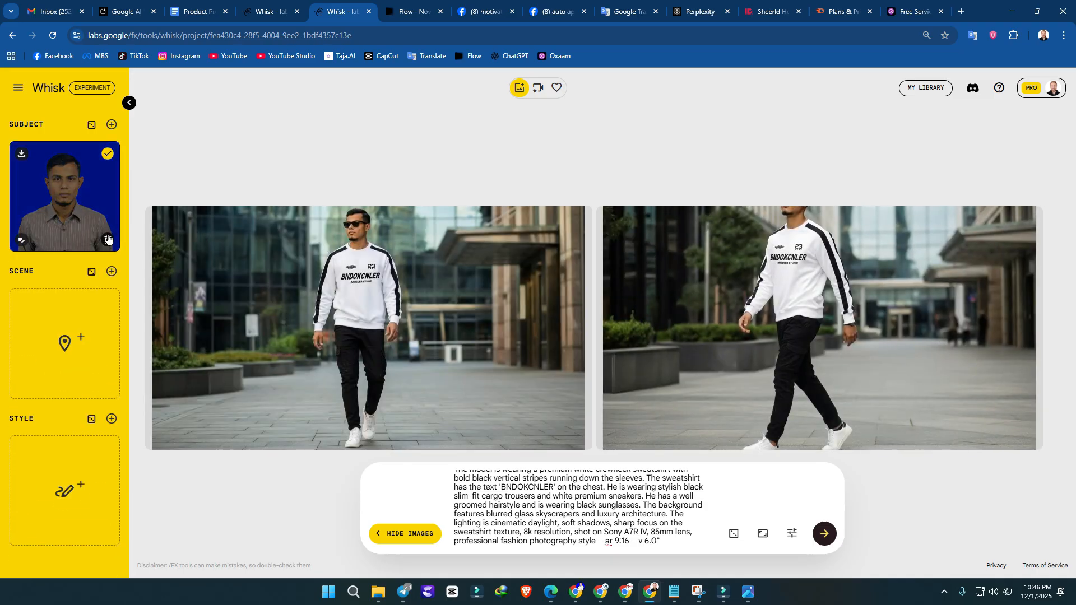
left_click(108, 238)
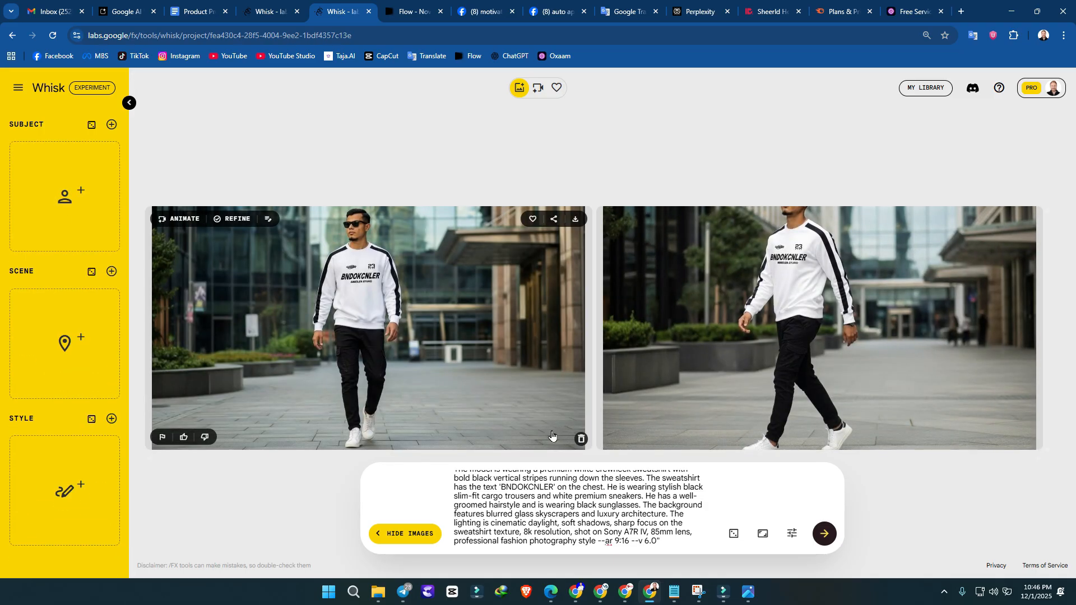
Step: Download the generated image of the model walking in sunglasses, and delete both generated images from the project
left_click(575, 219)
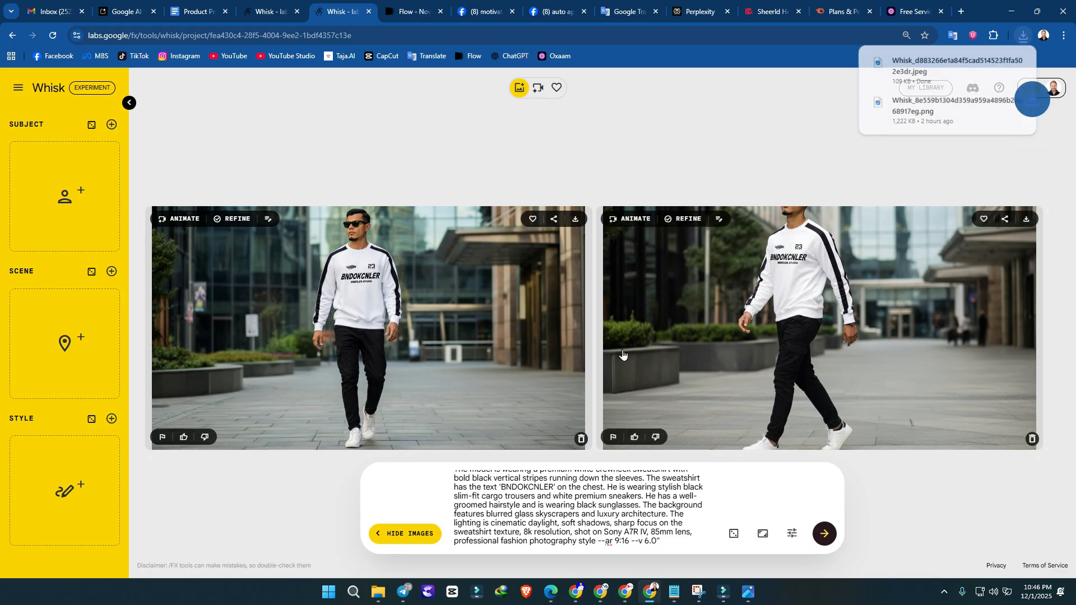
left_click(581, 439)
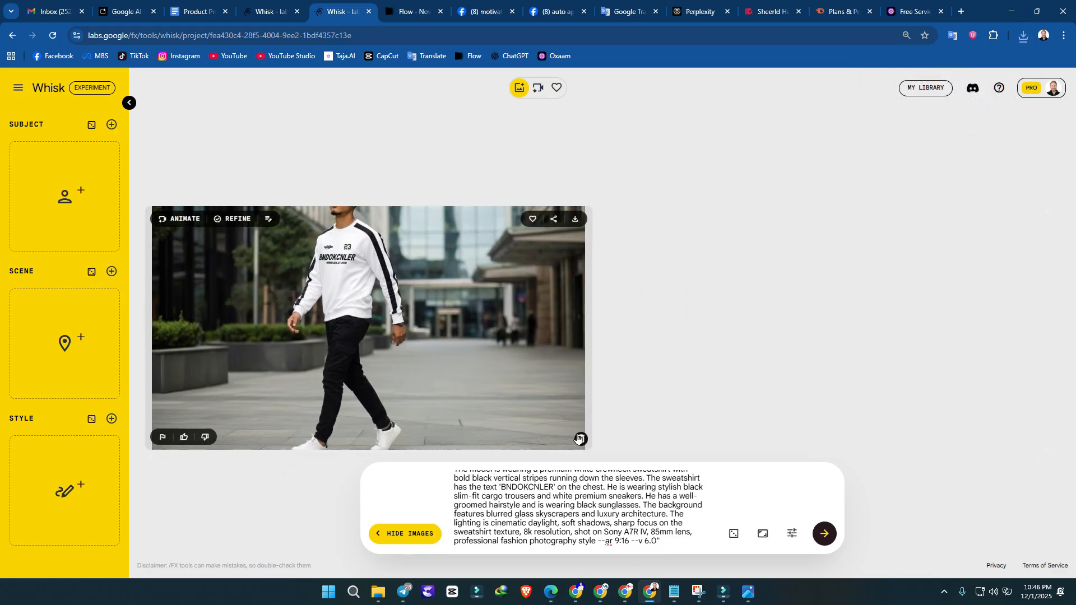
left_click(580, 439)
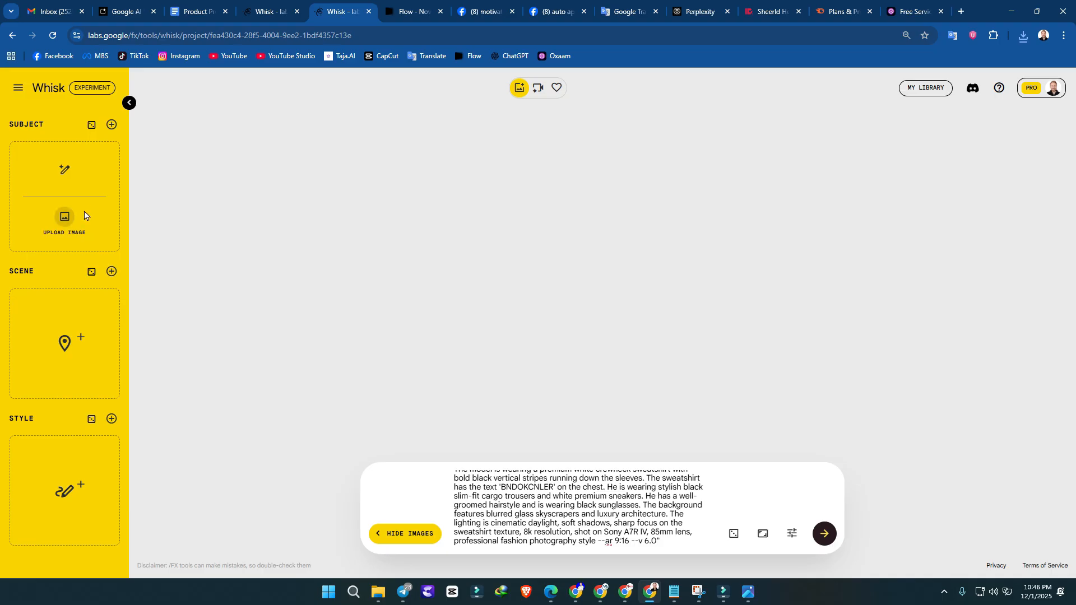
Step: Upload Whisk_8e559b1304d359a959a4896b28a68917eg from Downloads as the new subject image
left_click(85, 216)
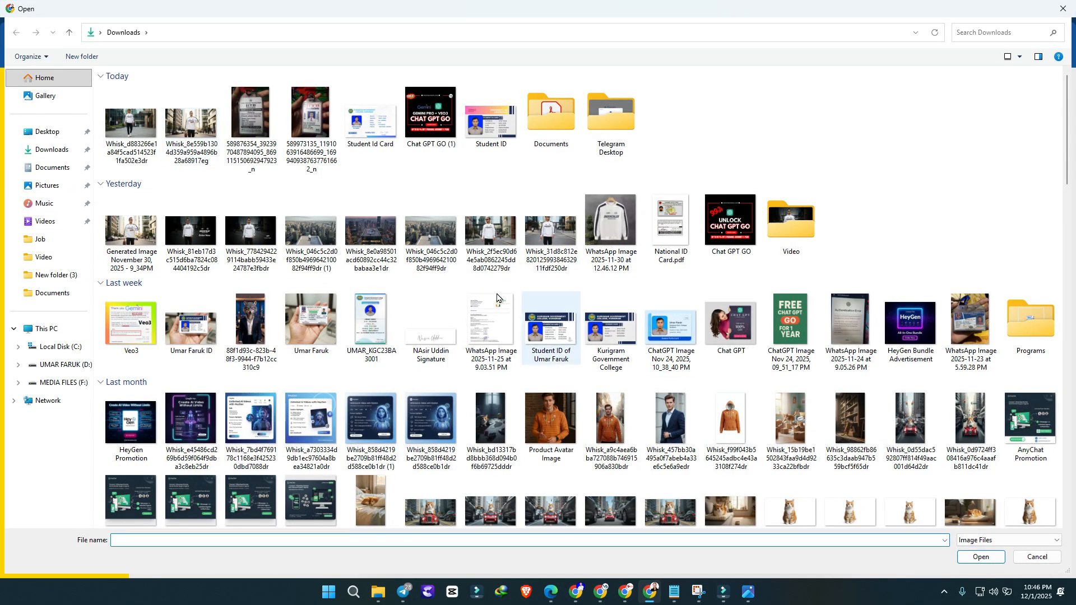
double_click(193, 126)
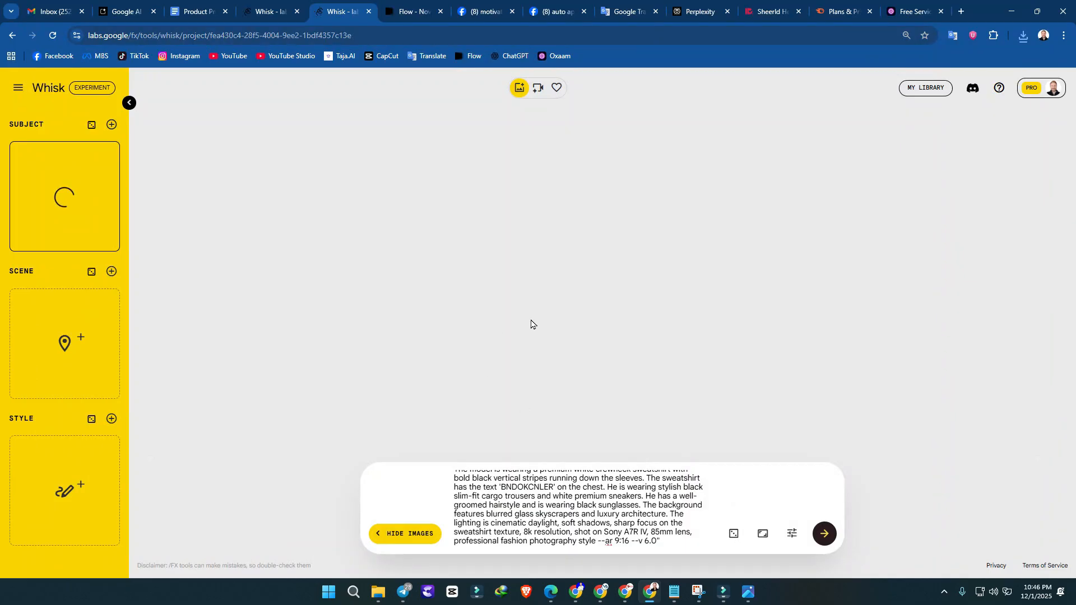
Step: Clear the Whisk prompt and copy the entire Shot 1 section (The Morning Rush) from the Product Promo Video document
key("ctrl+a")
key("BackSpace")
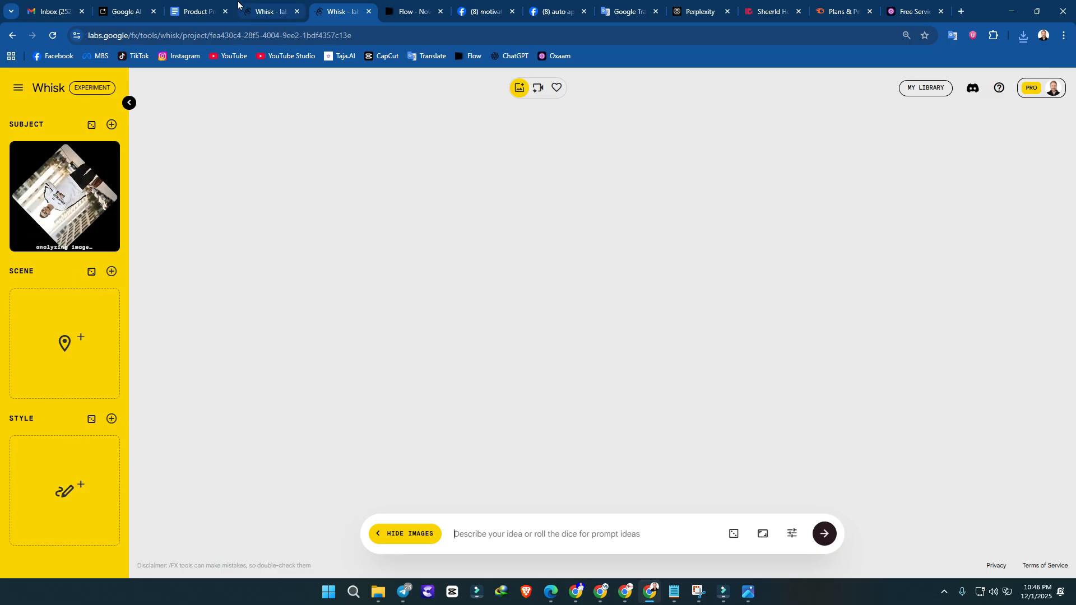
left_click(160, 6)
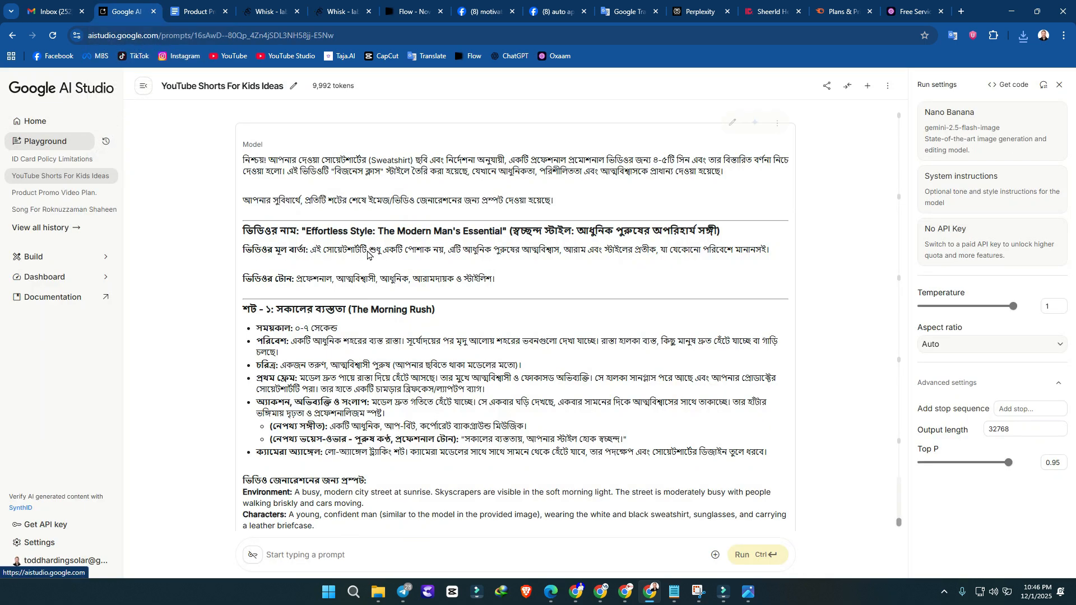
left_click(213, 8)
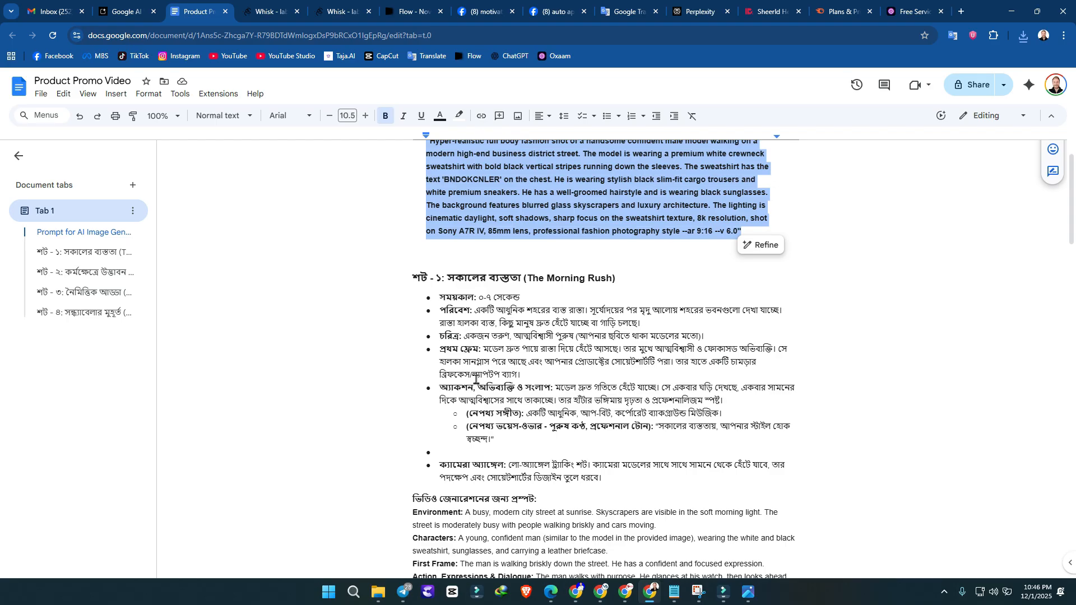
left_click(384, 376)
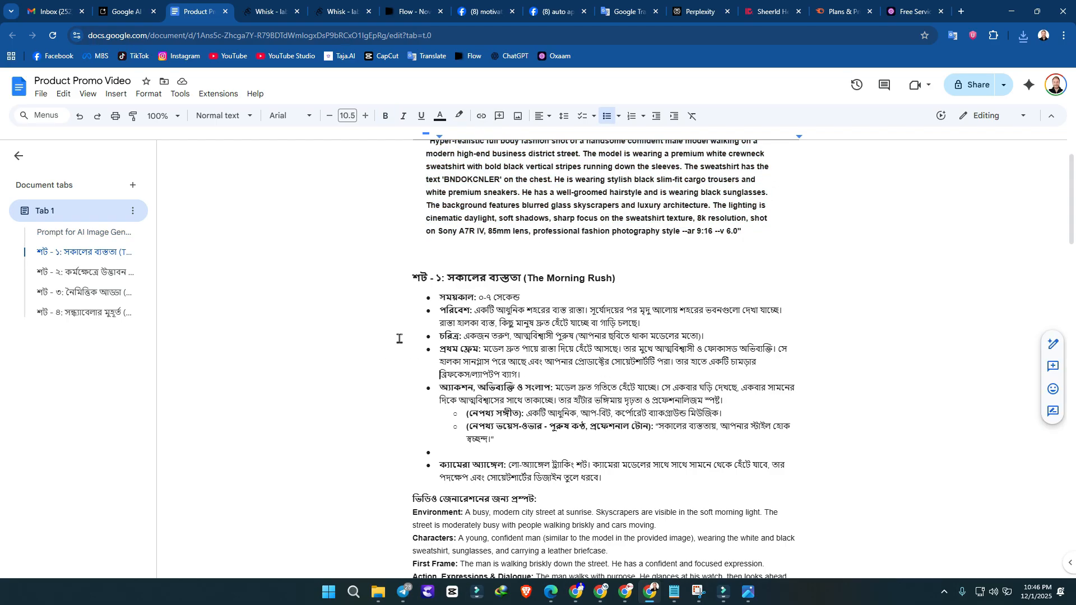
left_click(417, 282)
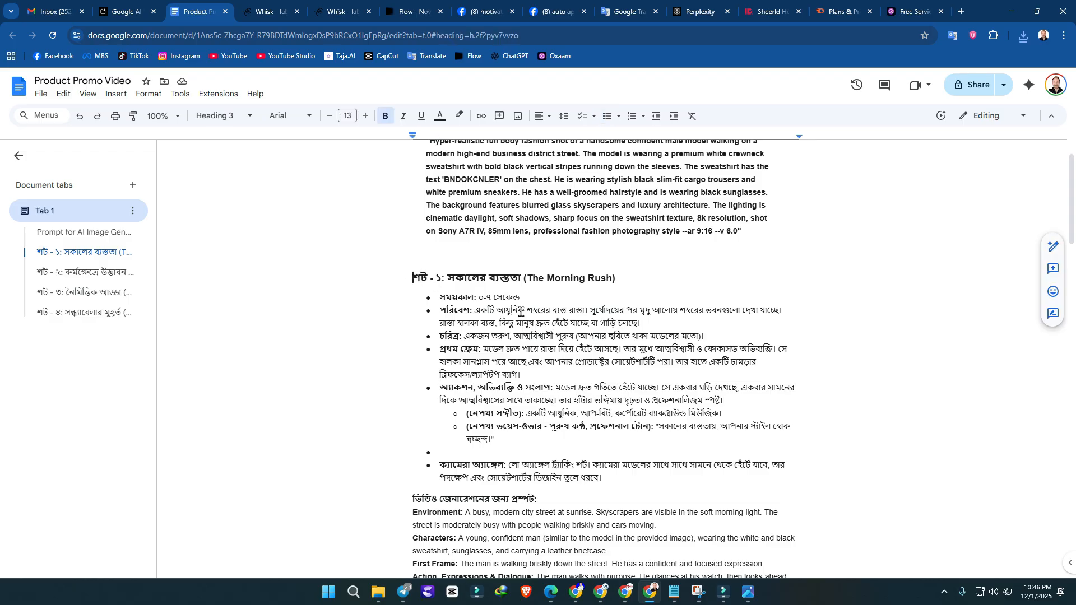
scroll(520, 313, "down", 2)
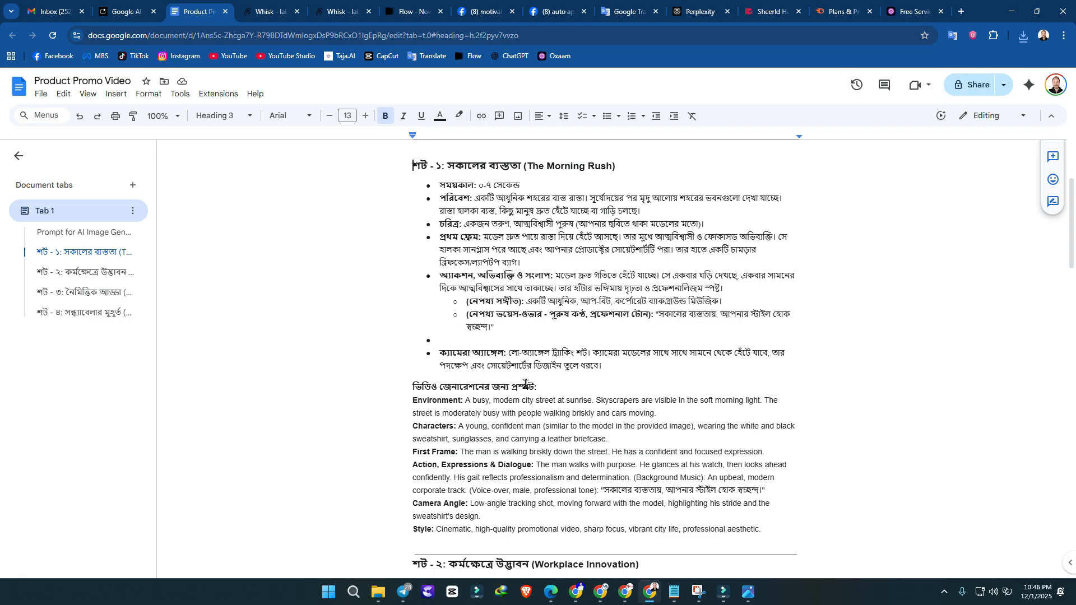
scroll(690, 474, "down", 1)
left_click(767, 475, "shift")
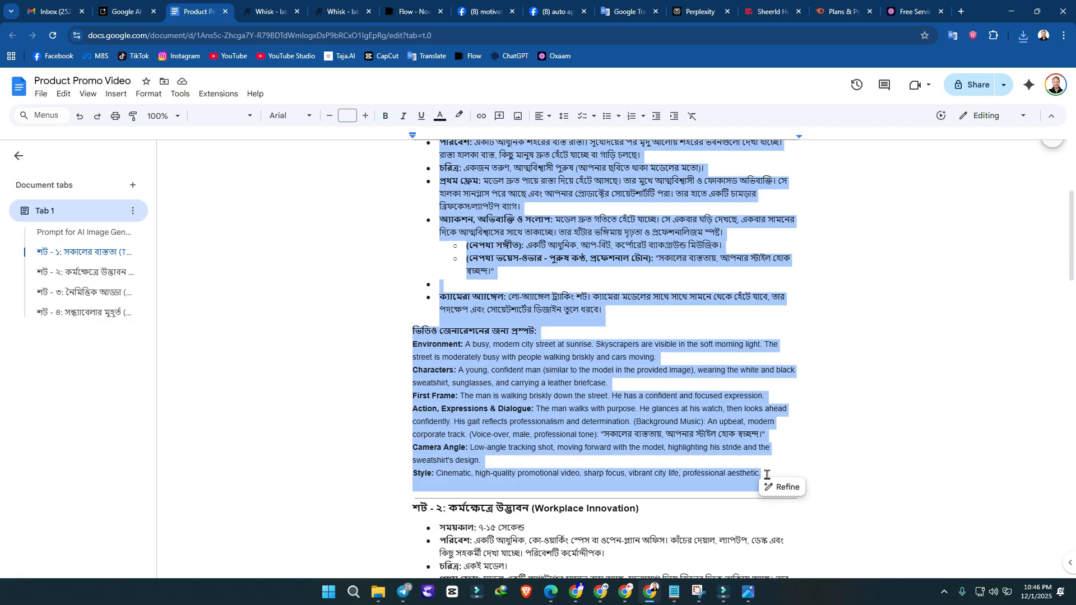
Step: Paste the Morning Rush section as the prompt in the Whisk project with the empty canvas and generate images with the subject
key("ctrl+Tab")
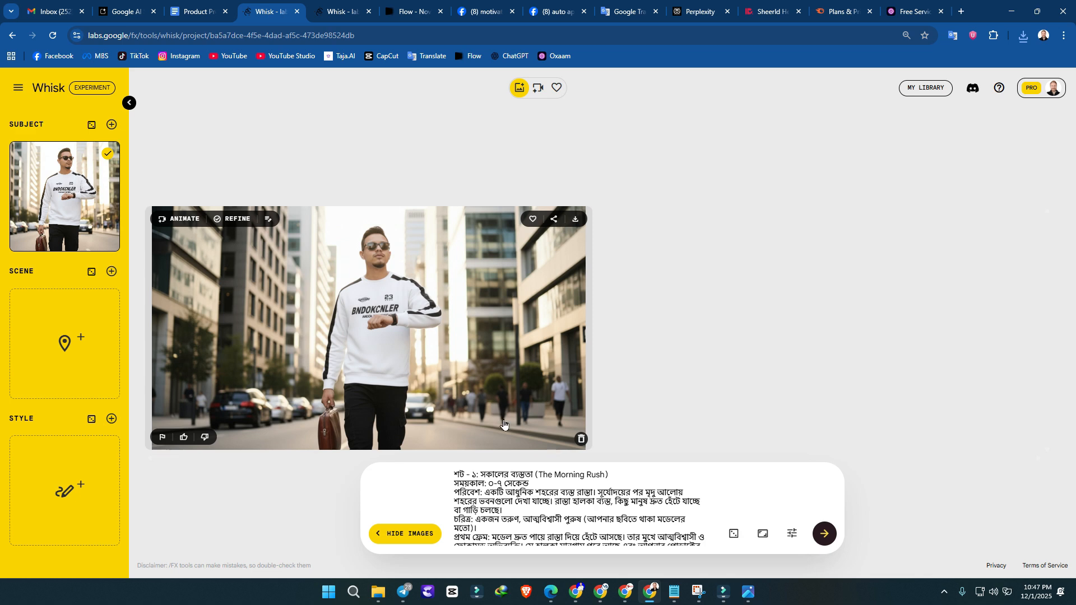
left_click(198, 7)
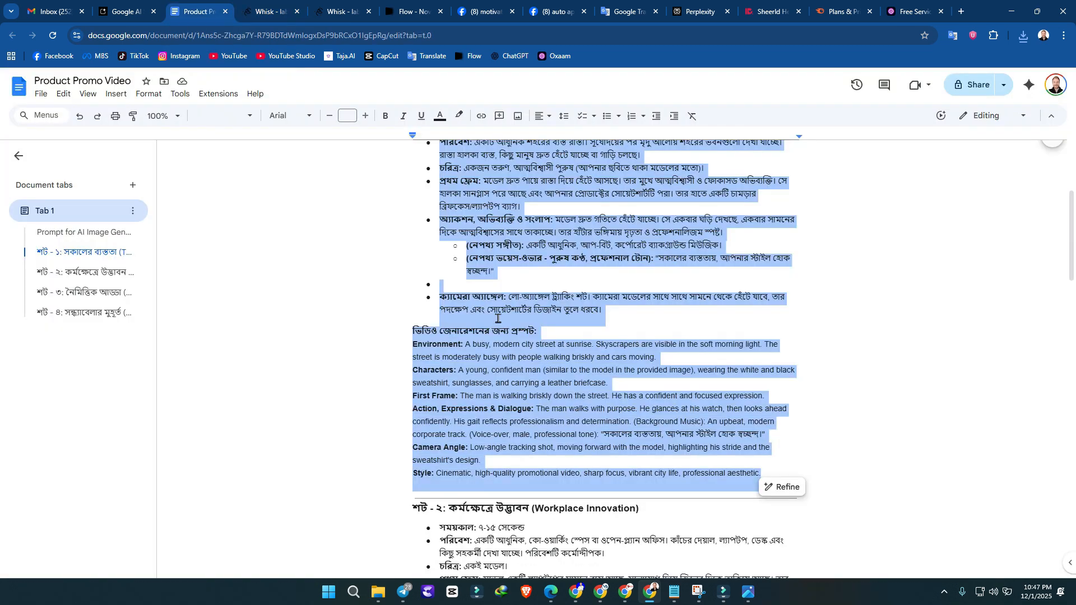
scroll(591, 362, "up", 2)
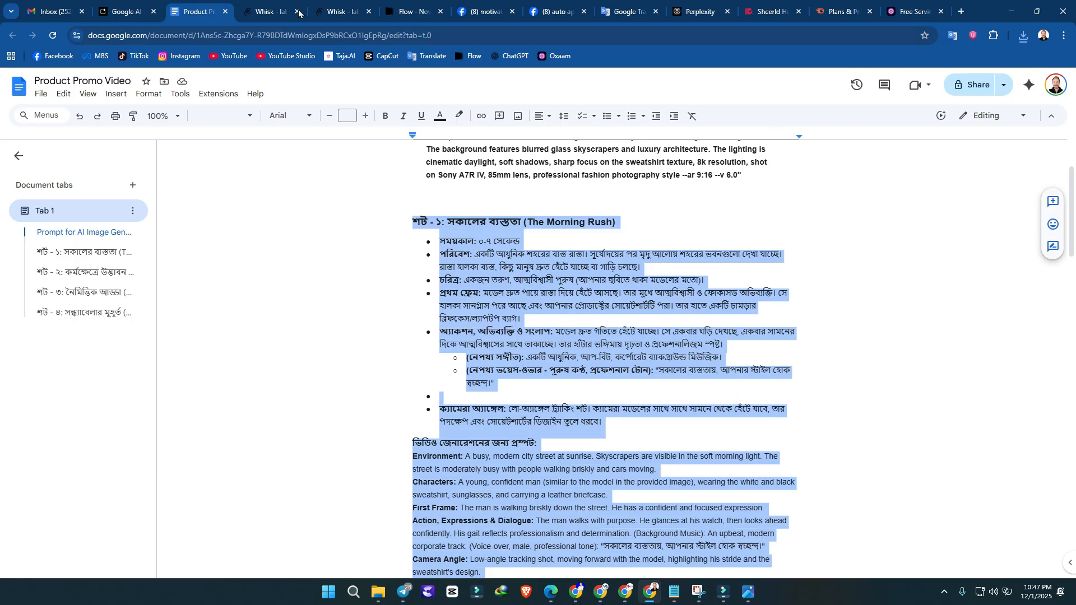
left_click(319, 8)
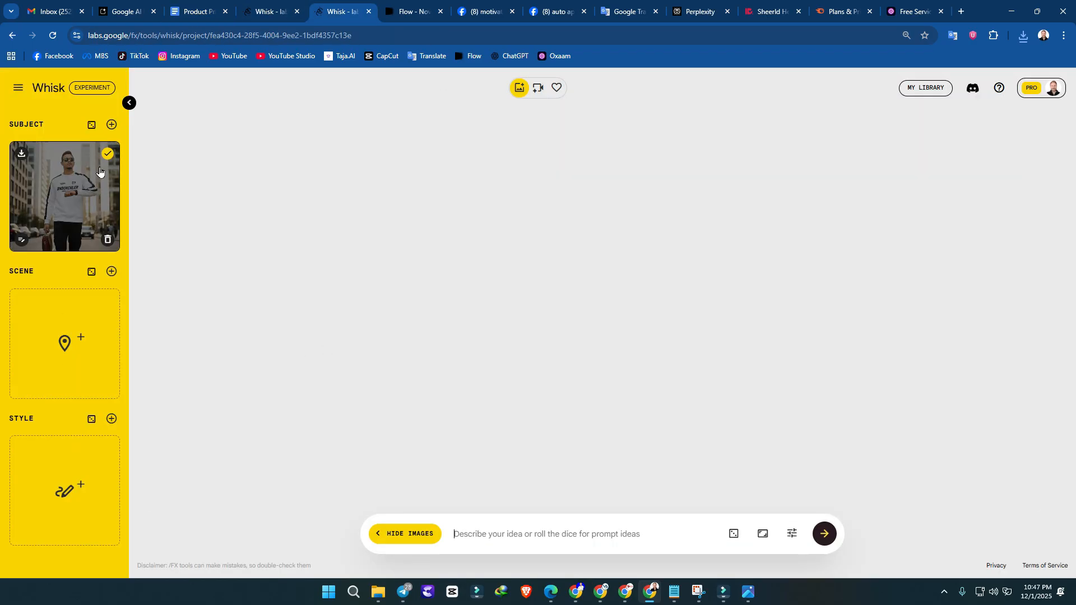
left_click(516, 535)
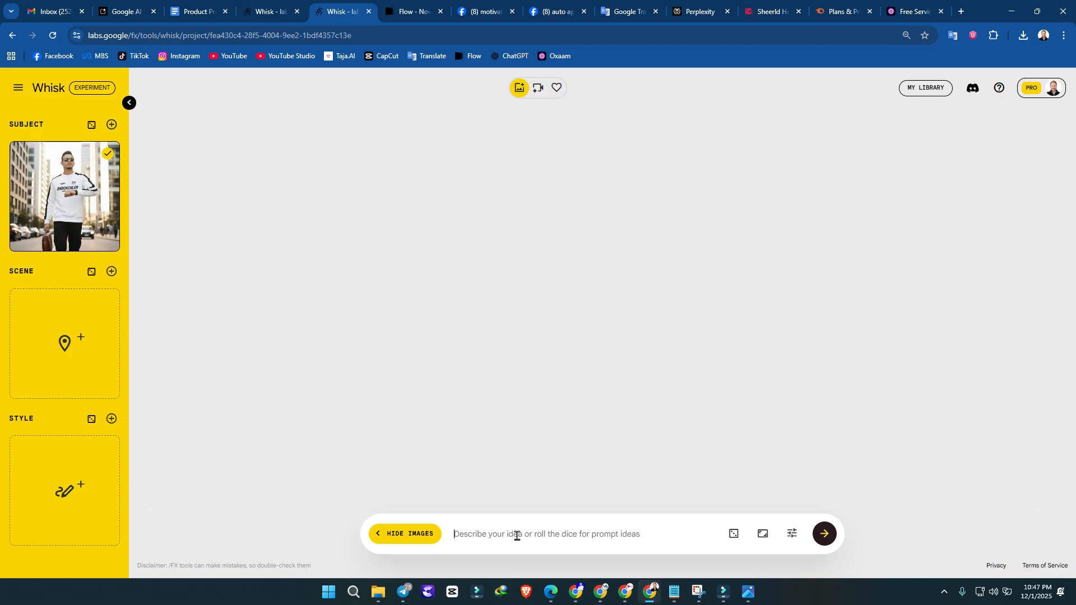
key("ctrl+v")
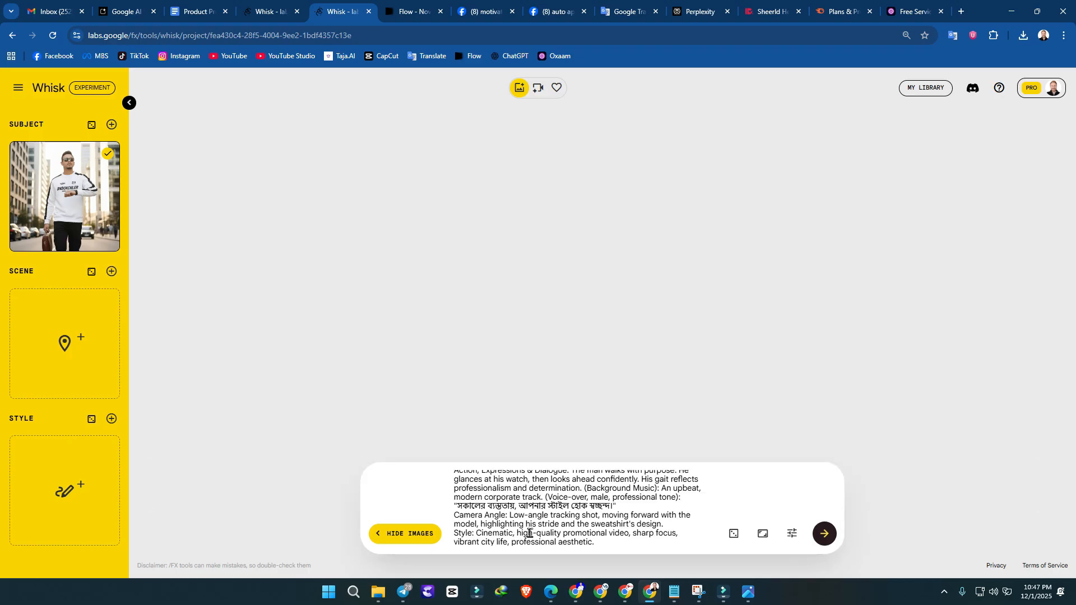
scroll(530, 533, "up", 3)
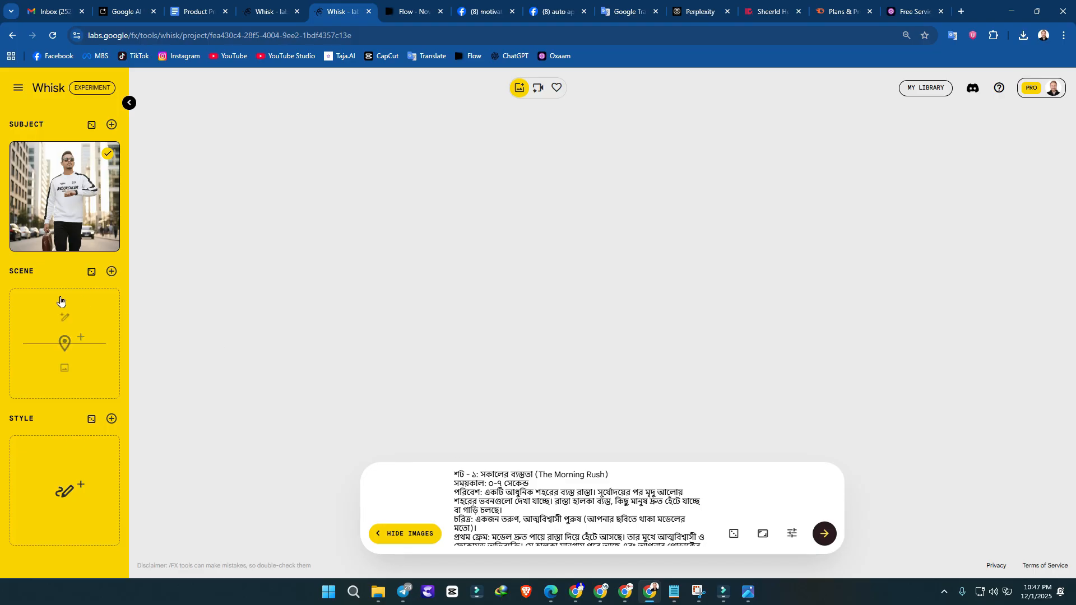
mouse_move(82, 195)
left_click(824, 535)
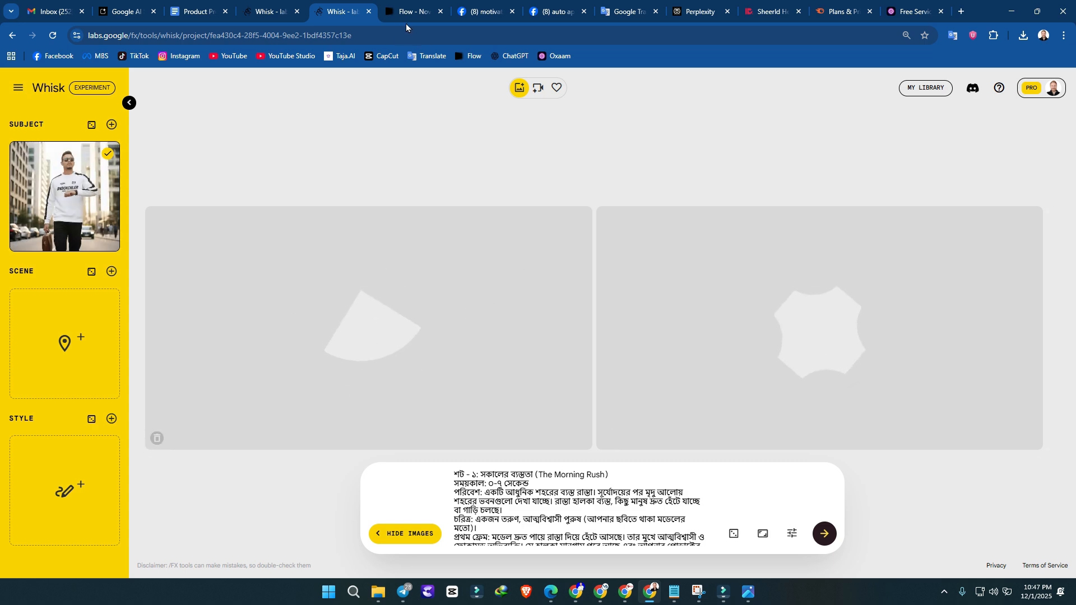
Step: Select the entire Shot 2 section (Workplace Innovation) in the Product Promo Video document, from its heading through the Style line
left_click(268, 11)
left_click(196, 11)
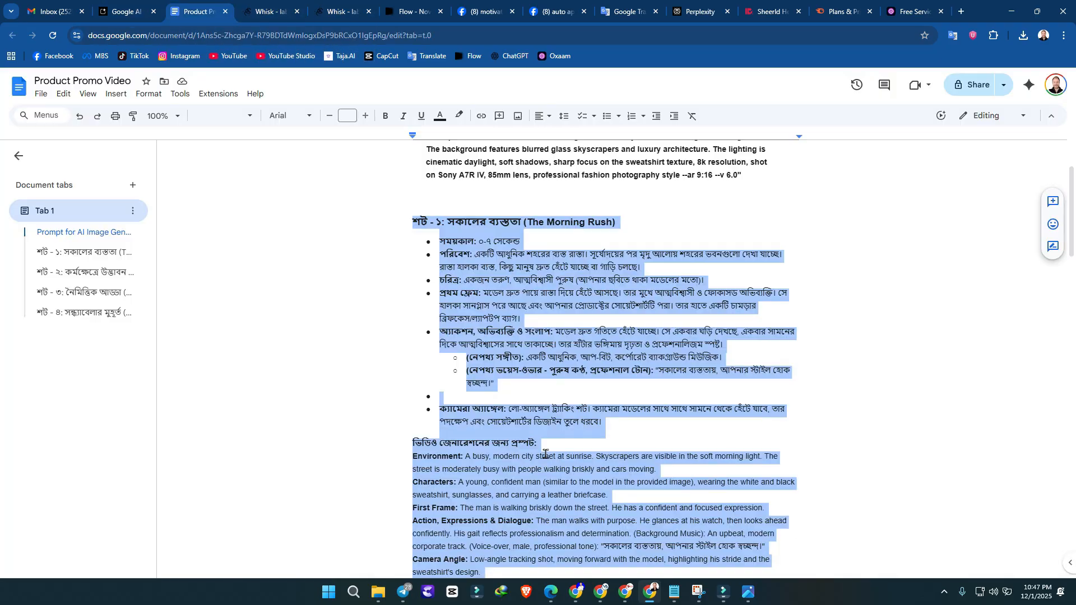
scroll(523, 407, "down", 5)
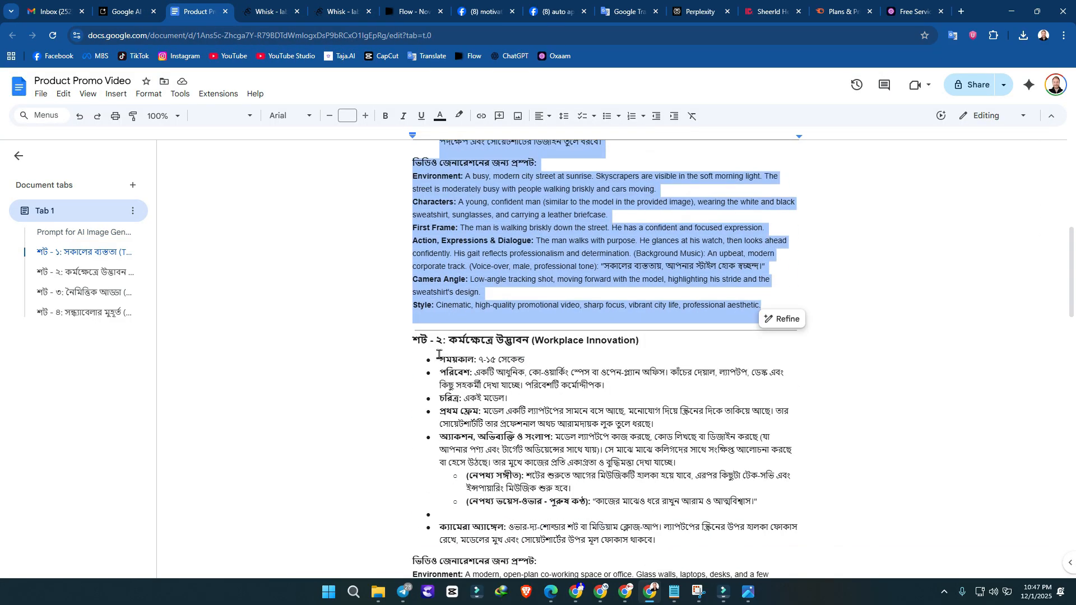
left_click(414, 345)
scroll(606, 468, "down", 4)
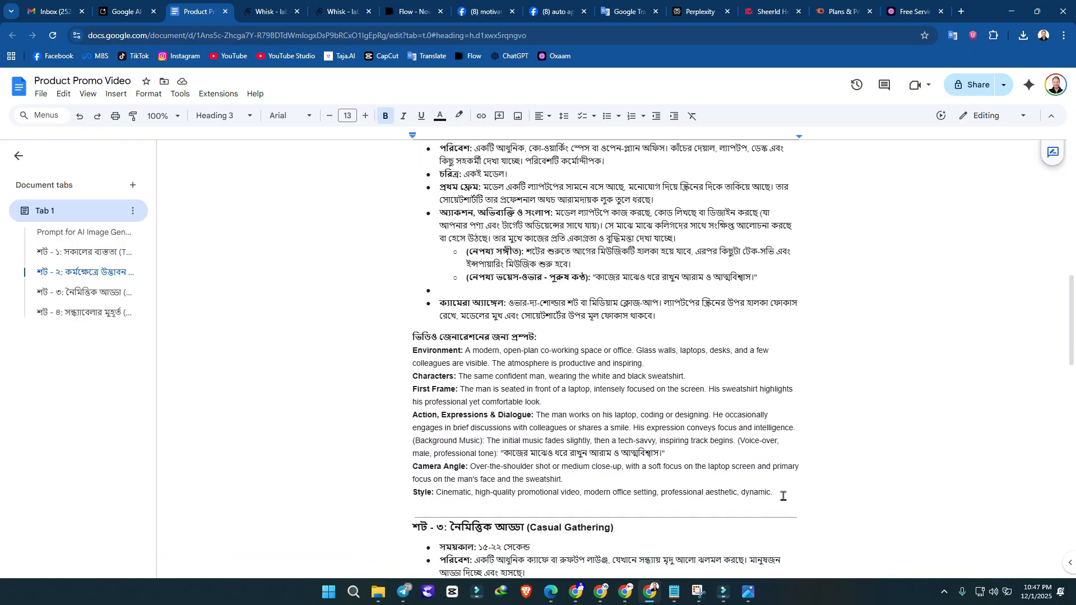
left_click(783, 496, "shift")
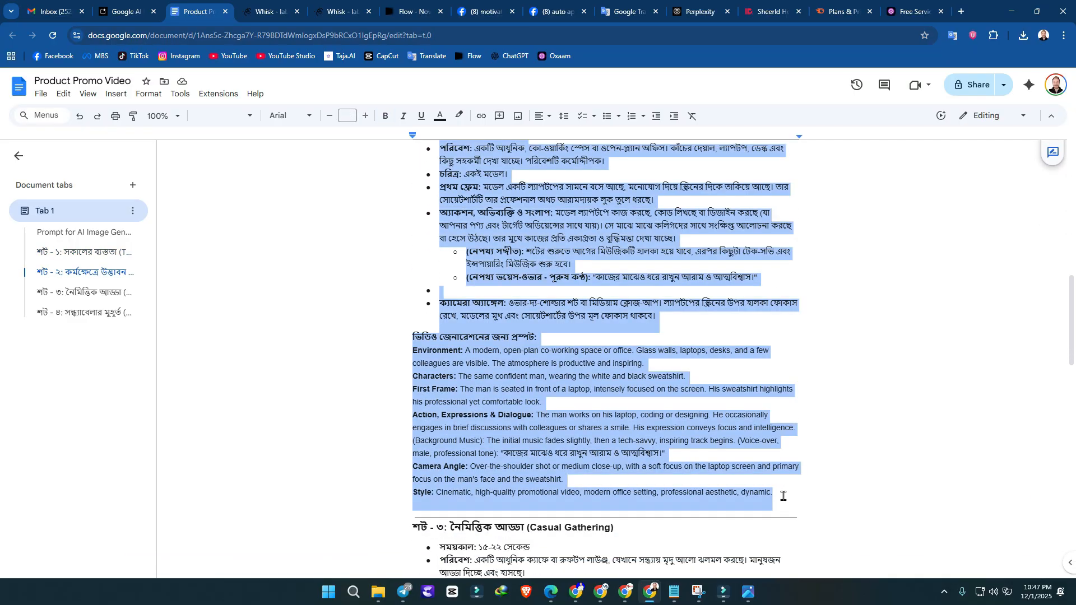
Step: Refine the first generated Whisk image with the instruction "remove the text from picture" and download the refined image
left_click(345, 10)
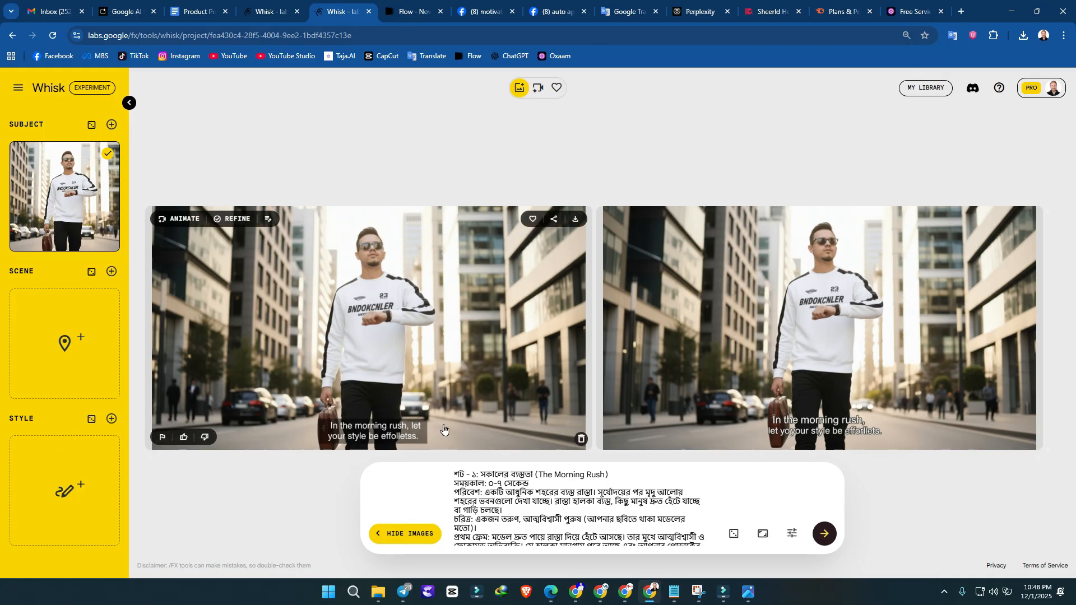
left_click(228, 219)
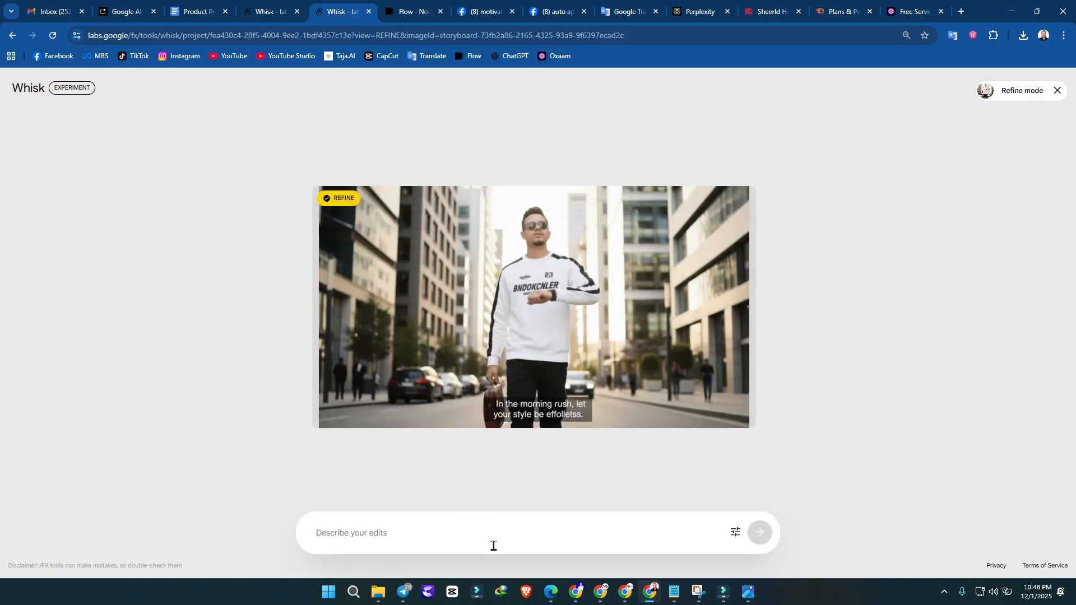
type("remove t")
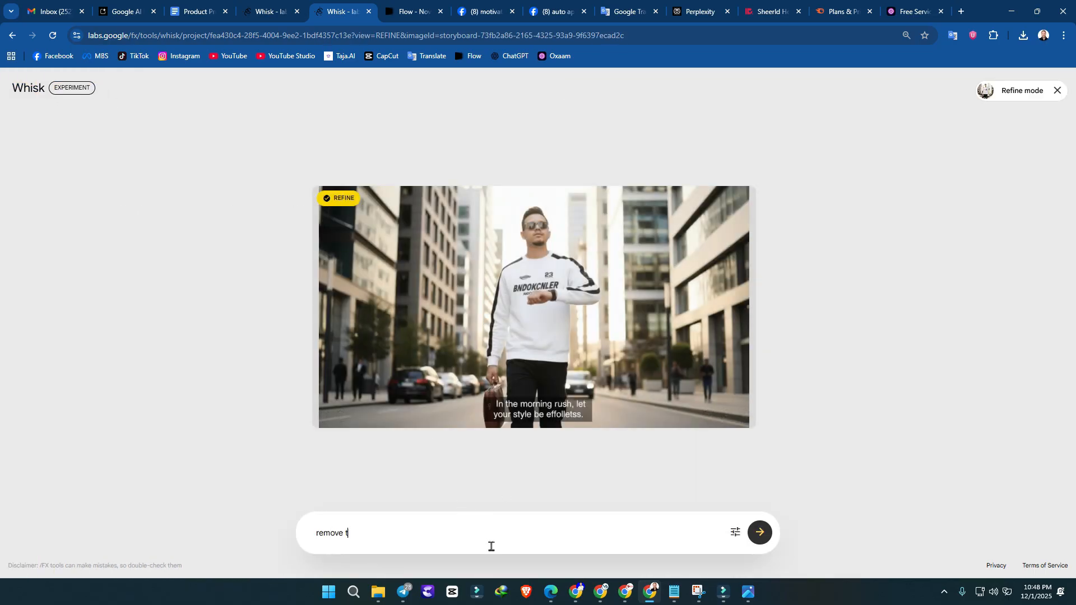
type("he text from picture")
key("Return")
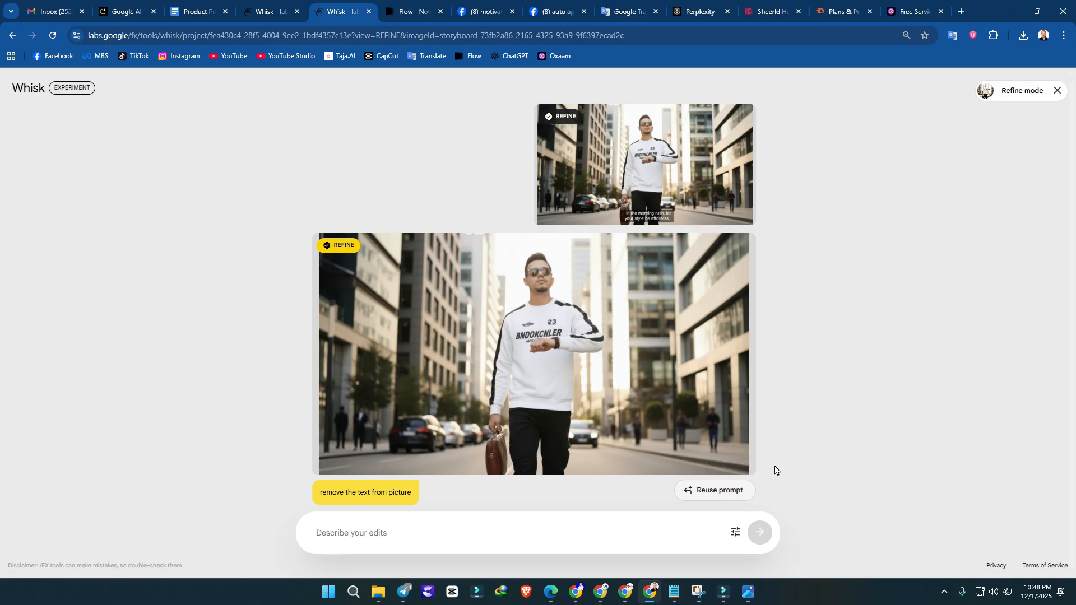
left_click(726, 464)
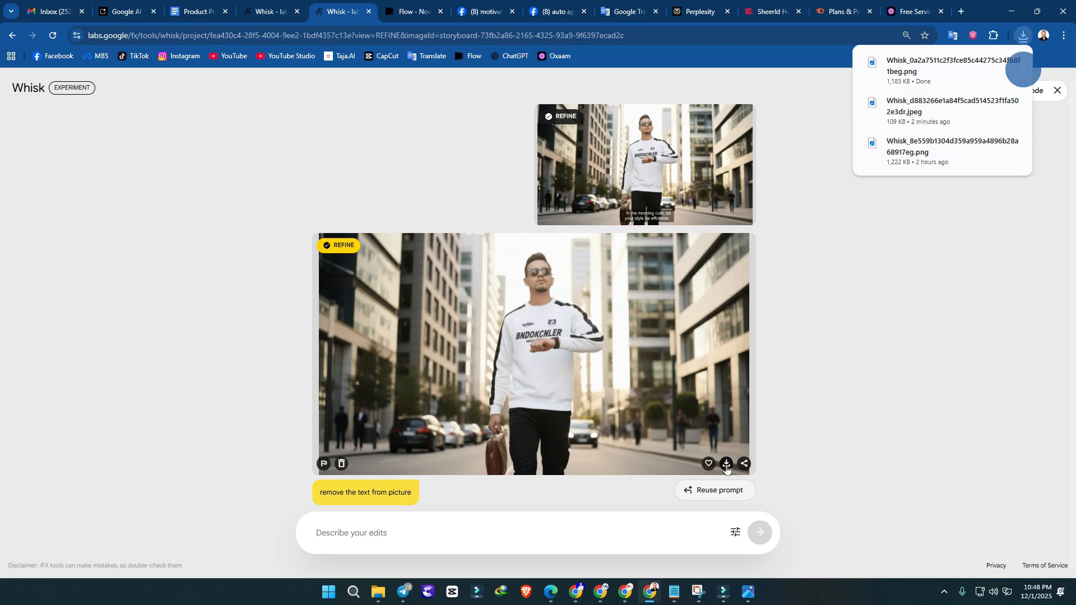
Step: Switch to the Flow project "Nov 15 - 11:39" and view the available generation modes
left_click(414, 4)
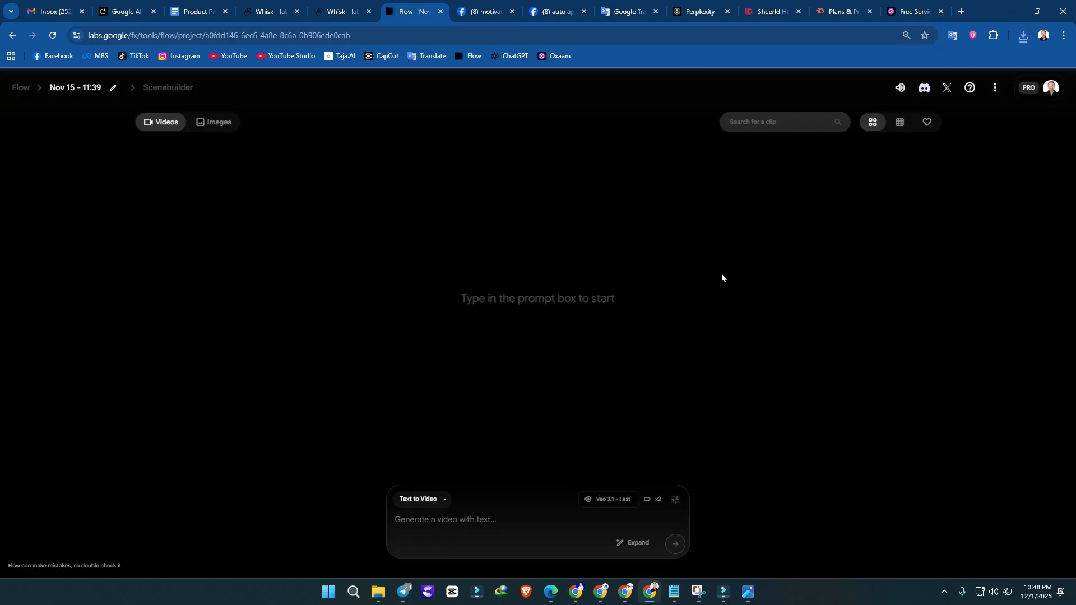
left_click(436, 505)
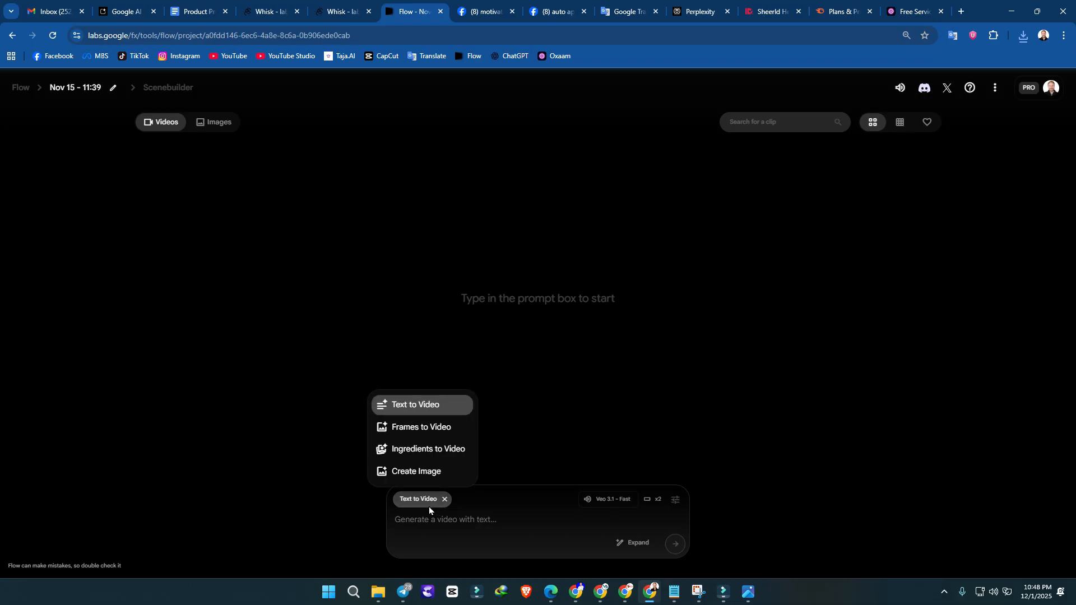
left_click(152, 219)
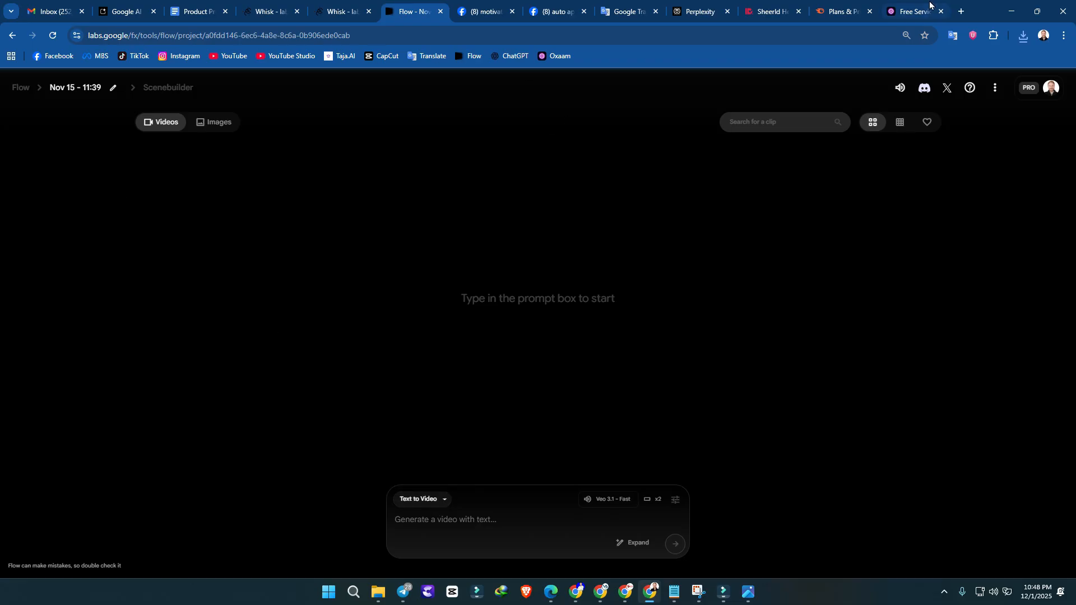
Step: Search Google for "flow" in a new browser tab and close the results
left_click(961, 12)
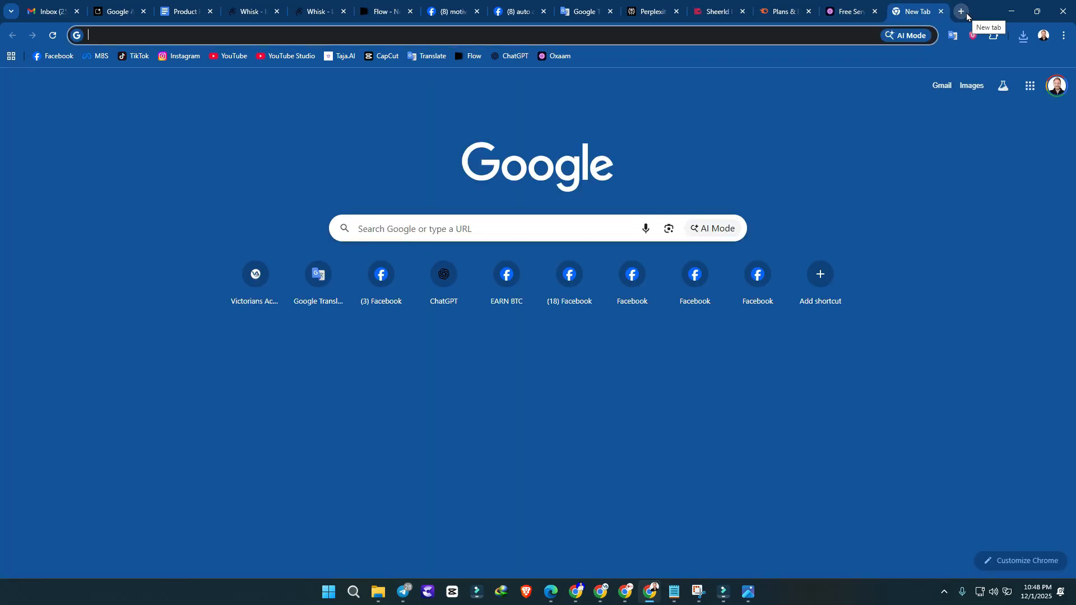
type("flow")
key("Return")
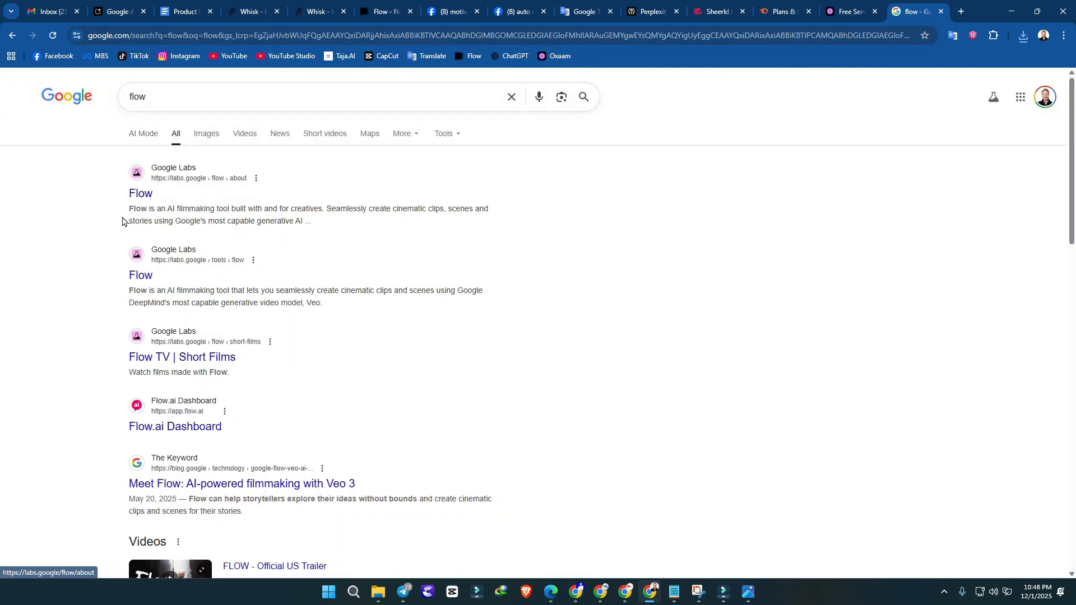
left_click(941, 12)
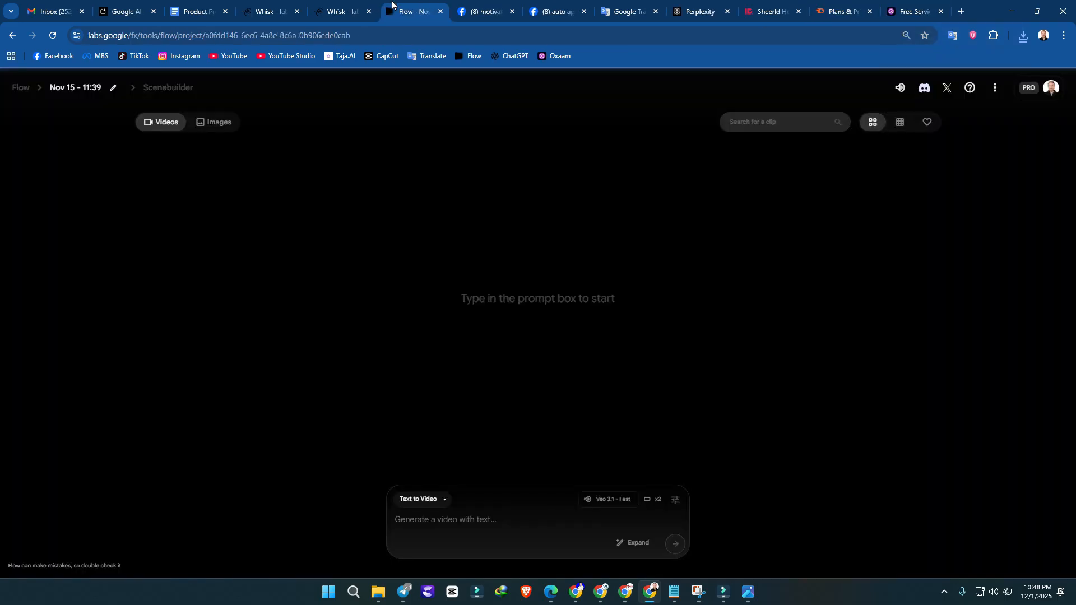
Step: Set the generation mode to Frames to Video and upload the image Whisk_8e559b1304d359a959a4896b28a68917eg as the start frame
left_click(418, 503)
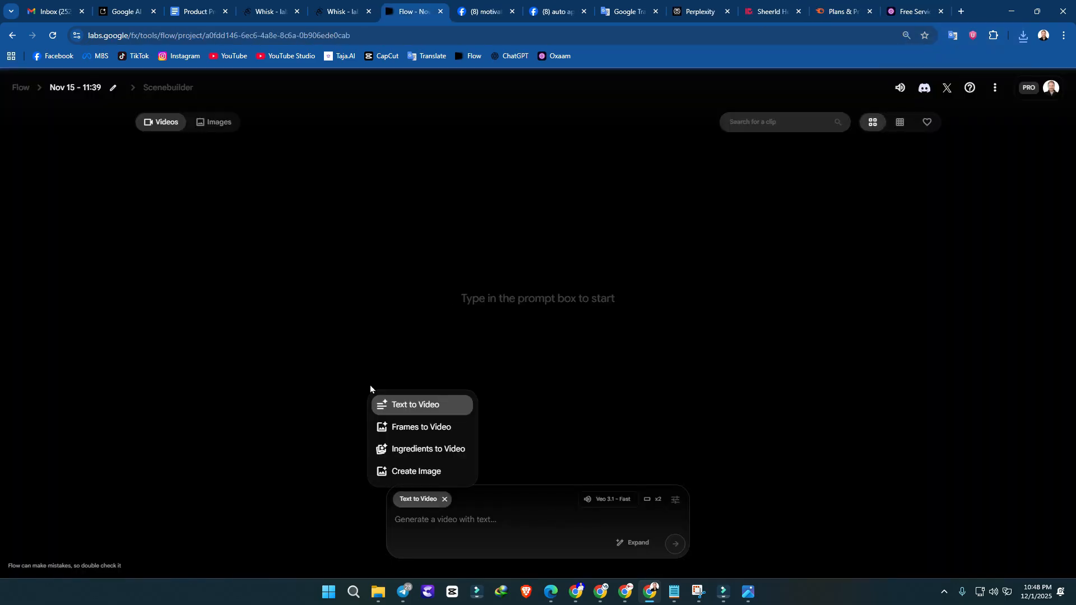
left_click(441, 435)
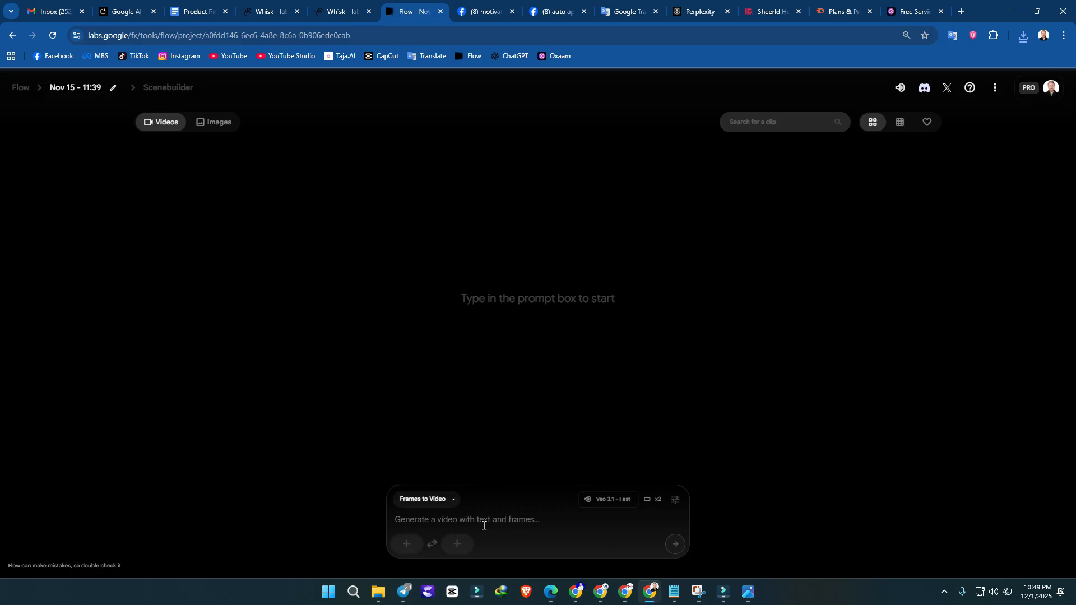
left_click(407, 544)
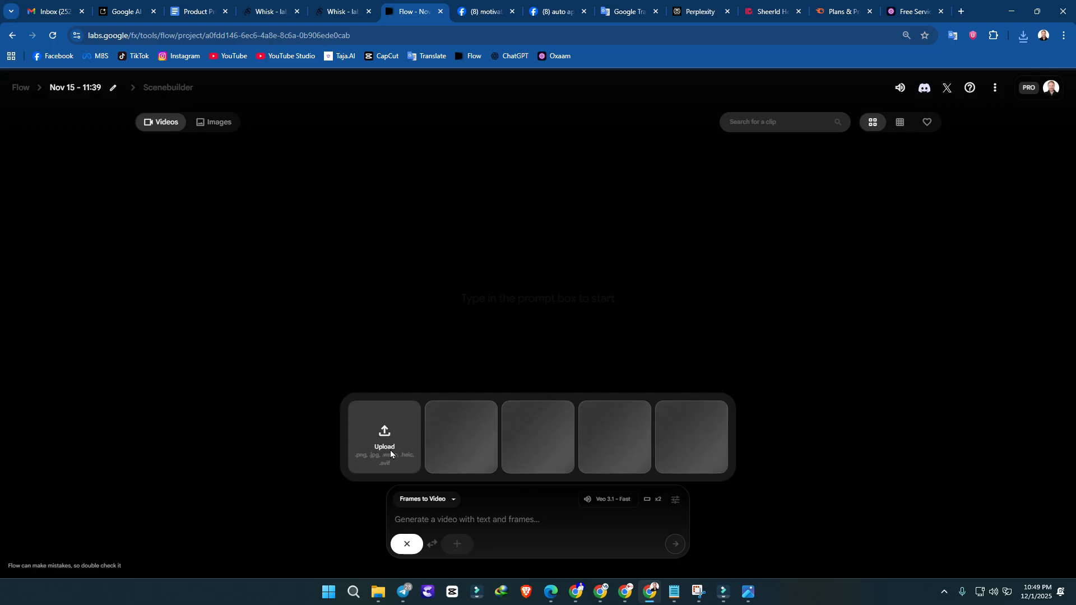
left_click(390, 449)
left_click(144, 147)
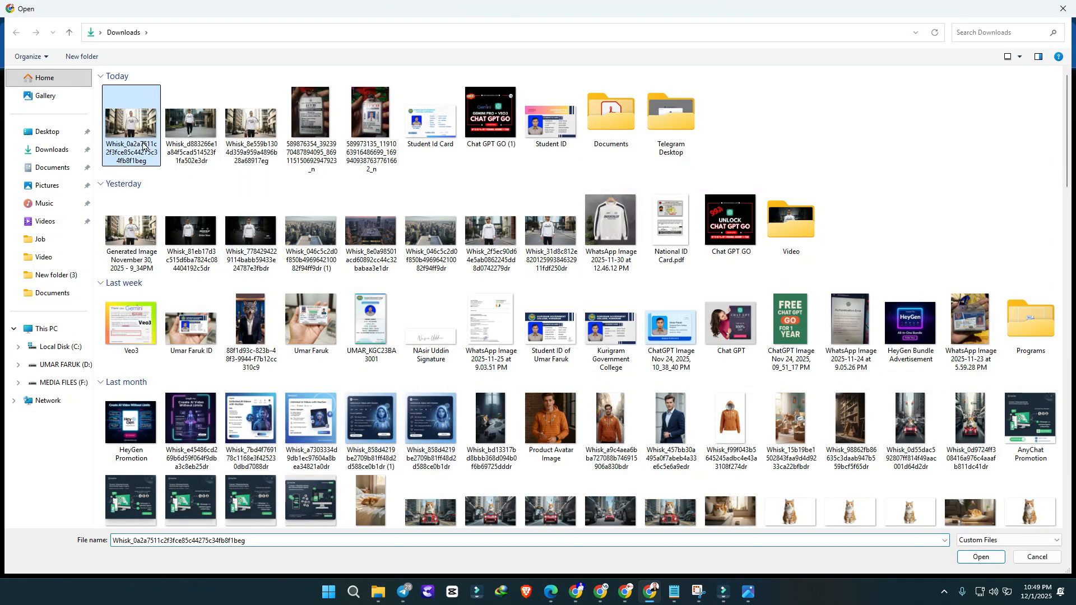
left_click(277, 119)
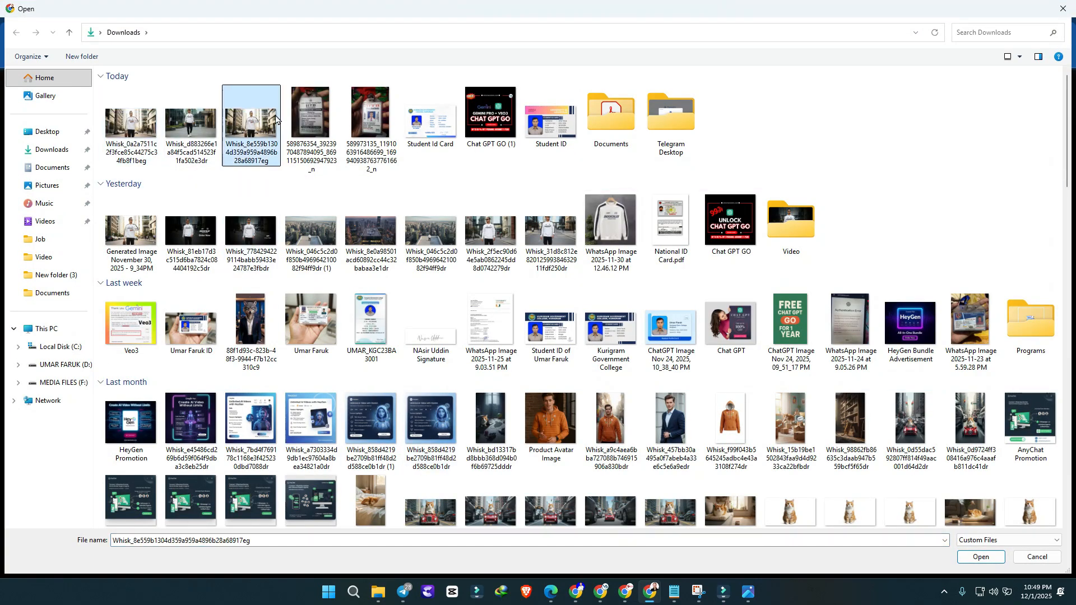
left_click(140, 121)
left_click(244, 121)
double_click(245, 122)
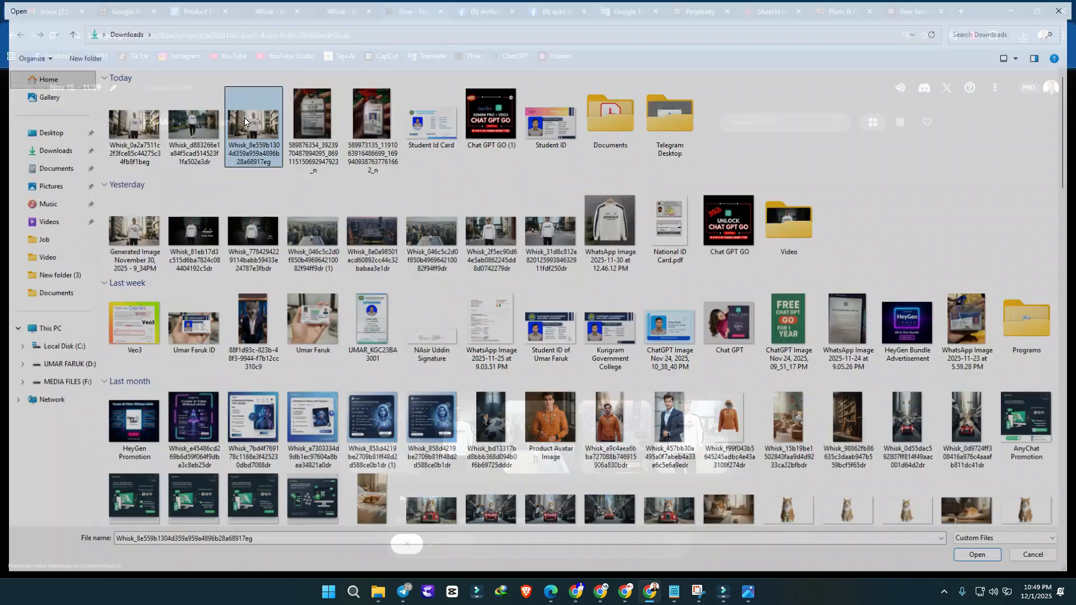
left_click(796, 510)
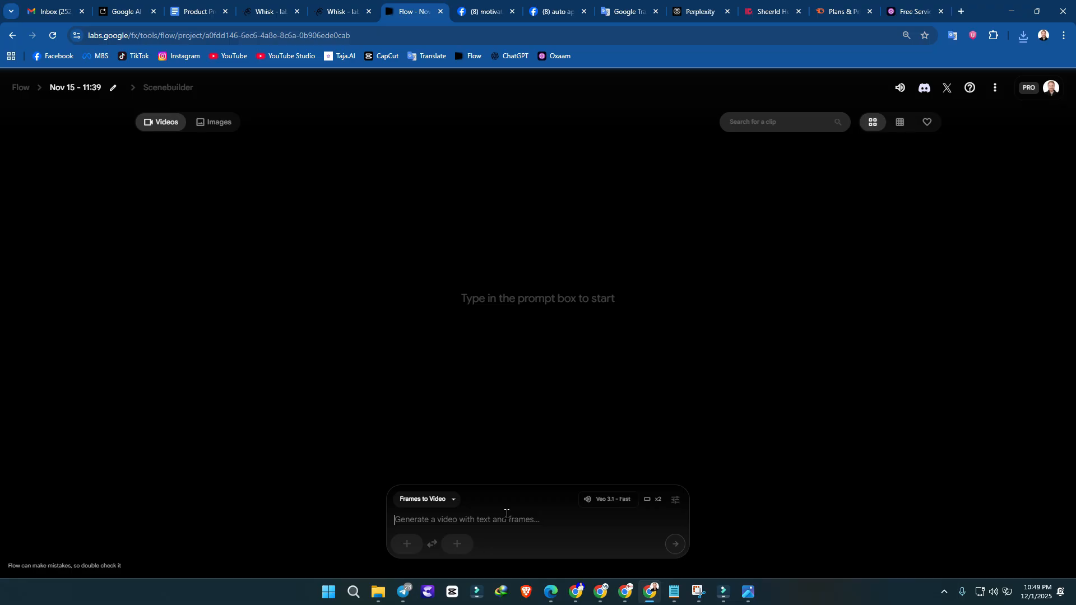
Step: Paste the Shot 1 (The Morning Rush) prompt and generate 2 outputs in Landscape (16:9) with Veo 3.1 - Fast
key("ctrl+v")
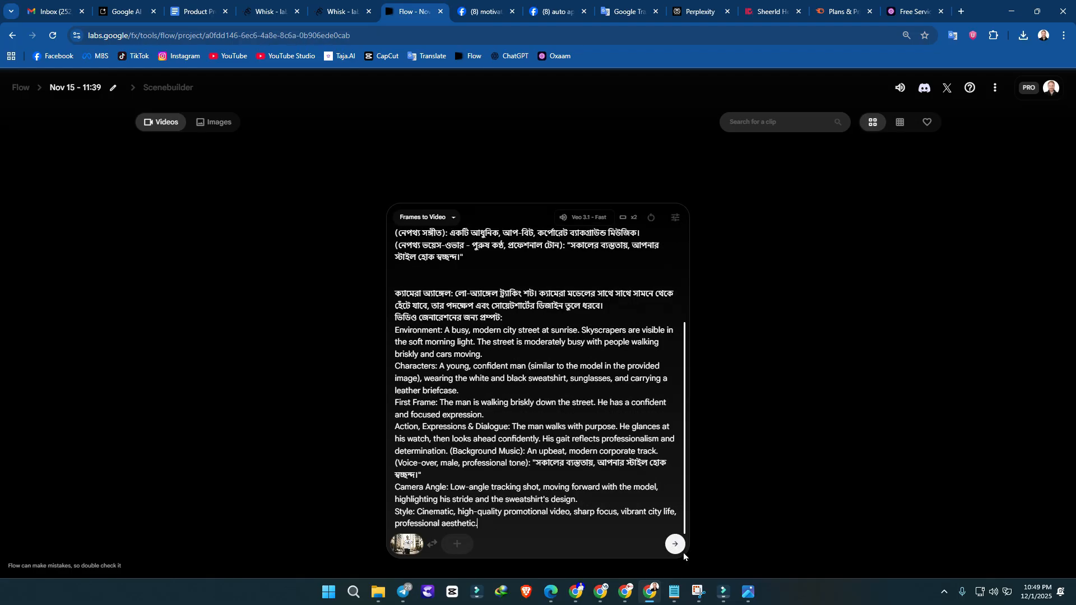
left_click(676, 218)
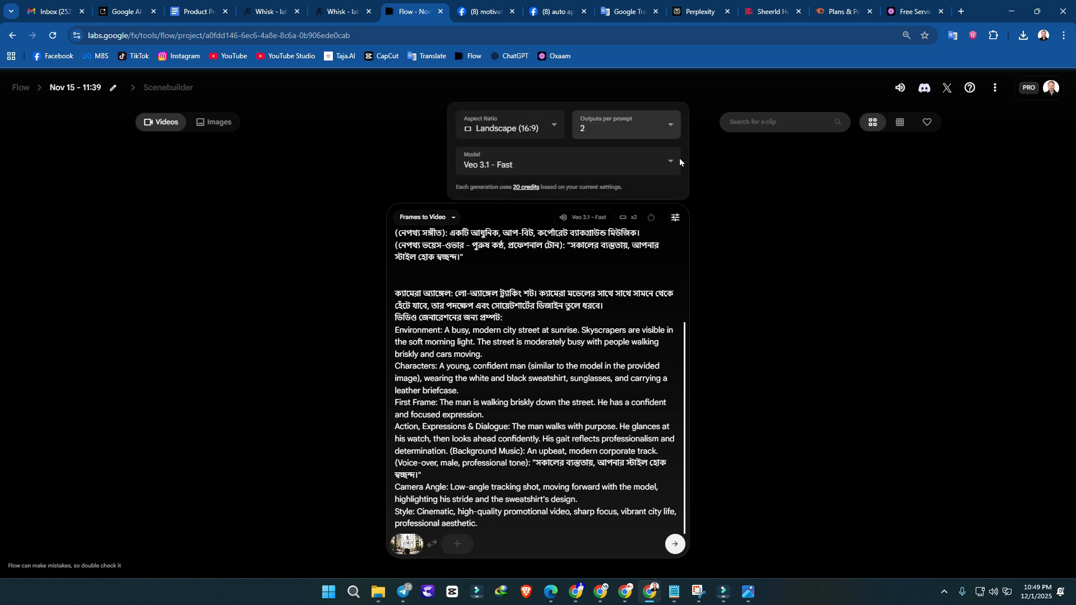
left_click(605, 136)
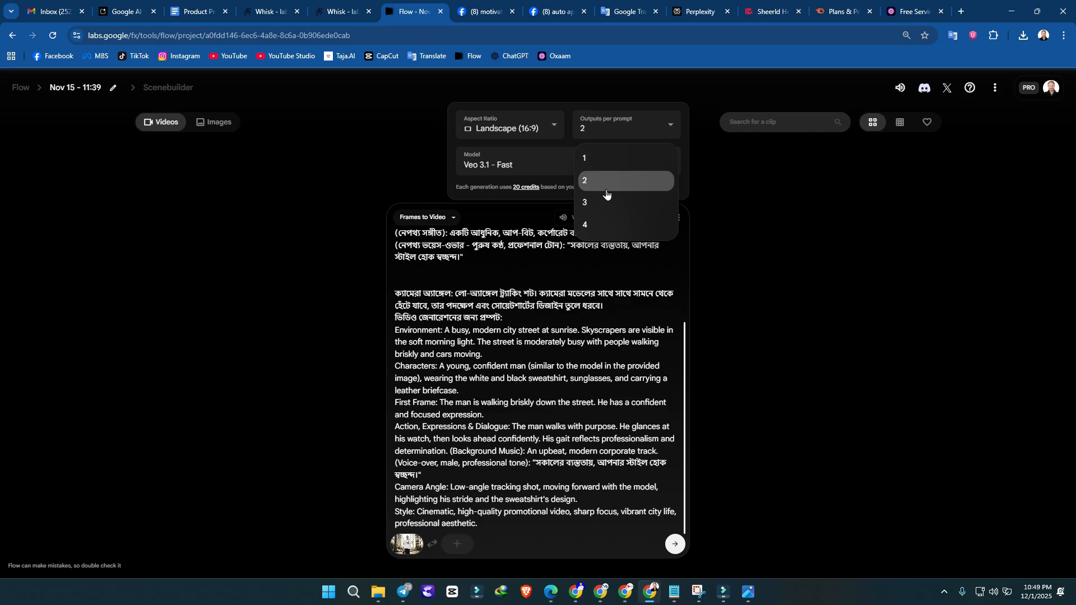
left_click(559, 158)
left_click(507, 128)
left_click(507, 128)
left_click(594, 165)
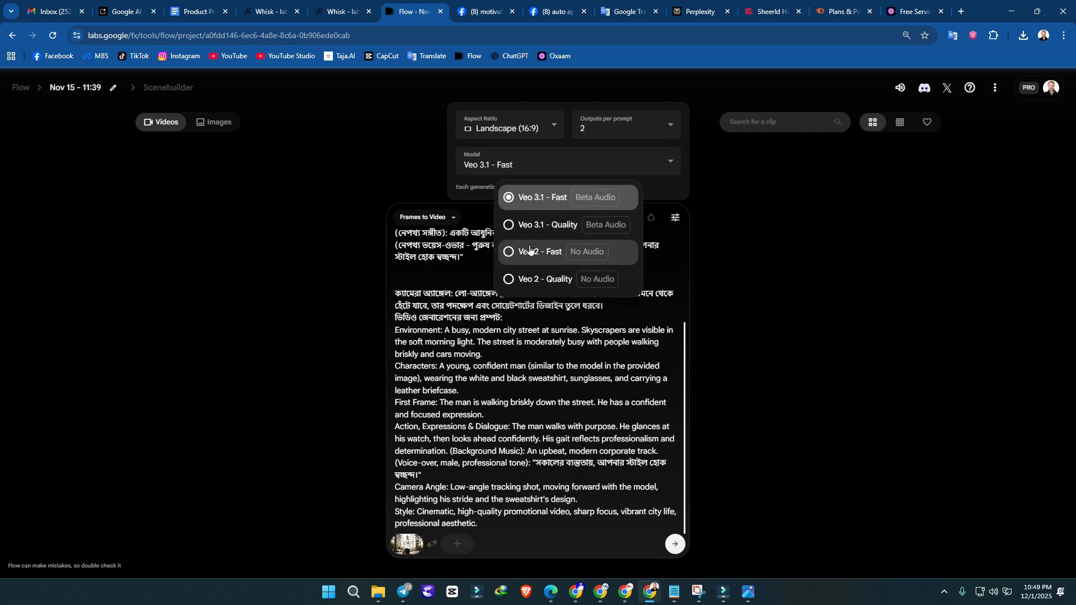
left_click(537, 136)
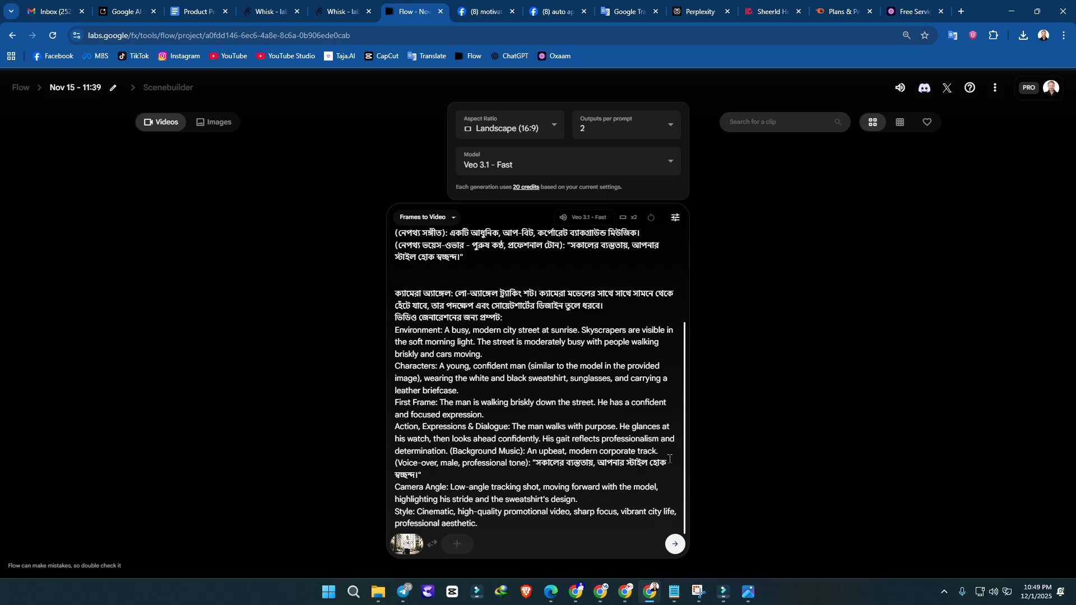
left_click(673, 545)
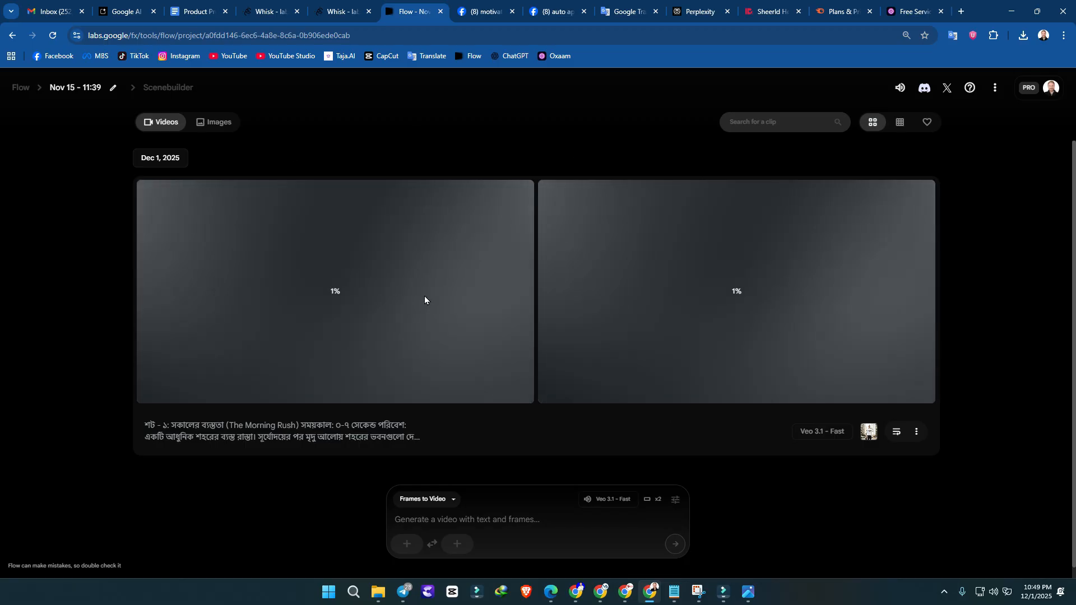
Step: Switch to the Product Promo Video document and select the Shot 2 section (Workplace Innovation) from its heading through the Style line
left_click(348, 4)
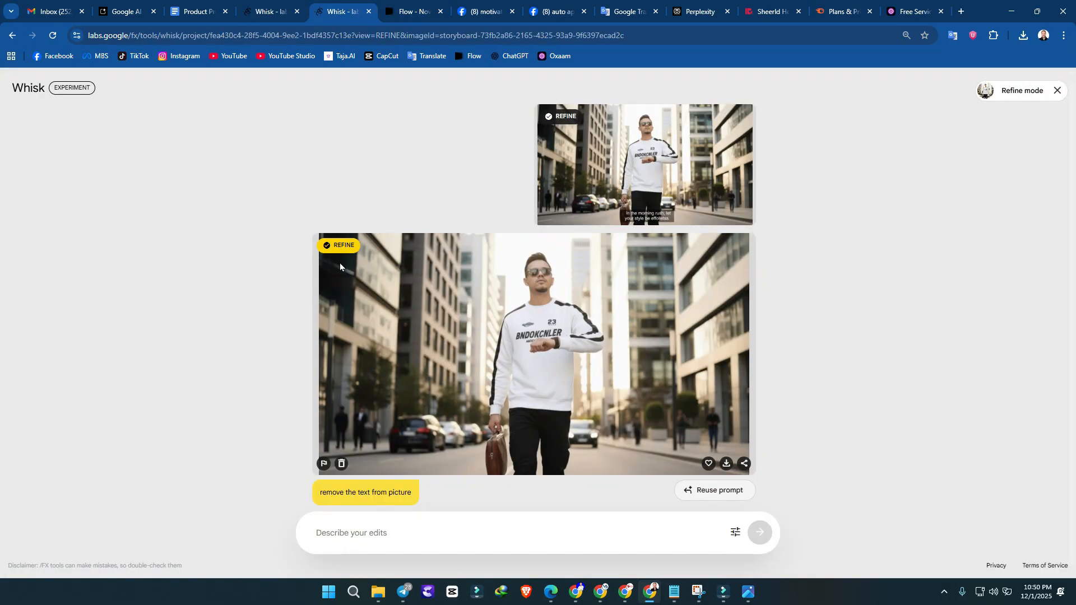
left_click(222, 7)
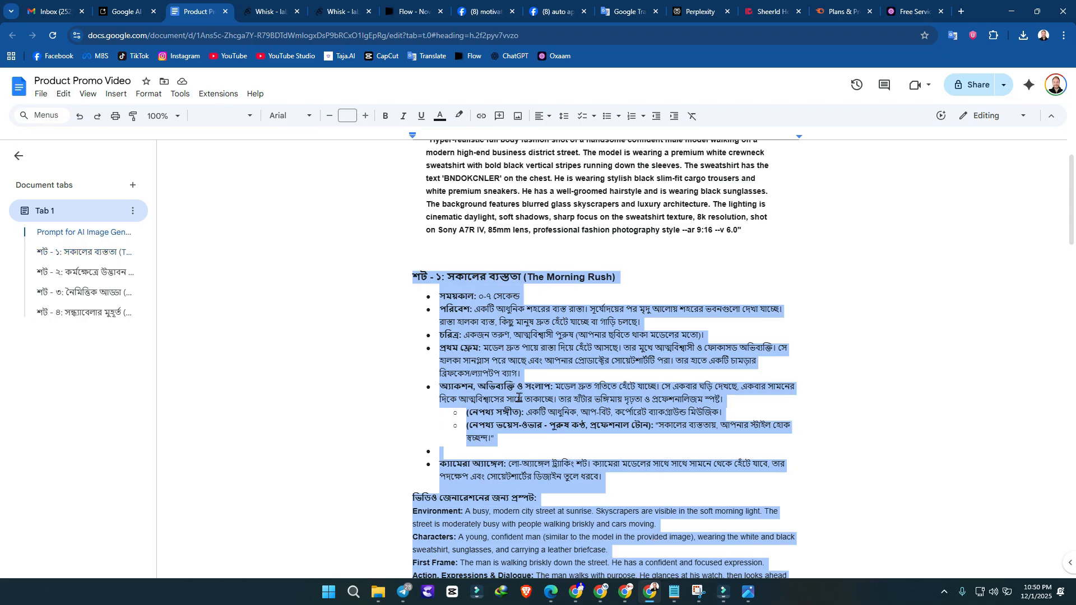
scroll(454, 373, "down", 6)
left_click(402, 352)
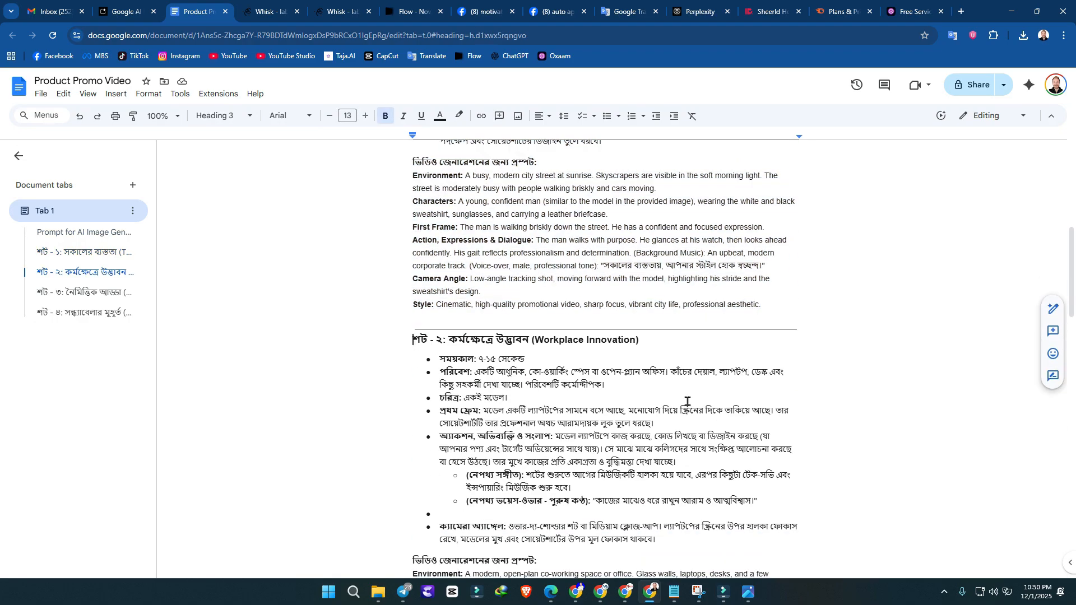
scroll(688, 379, "down", 4)
scroll(681, 392, "down", 1)
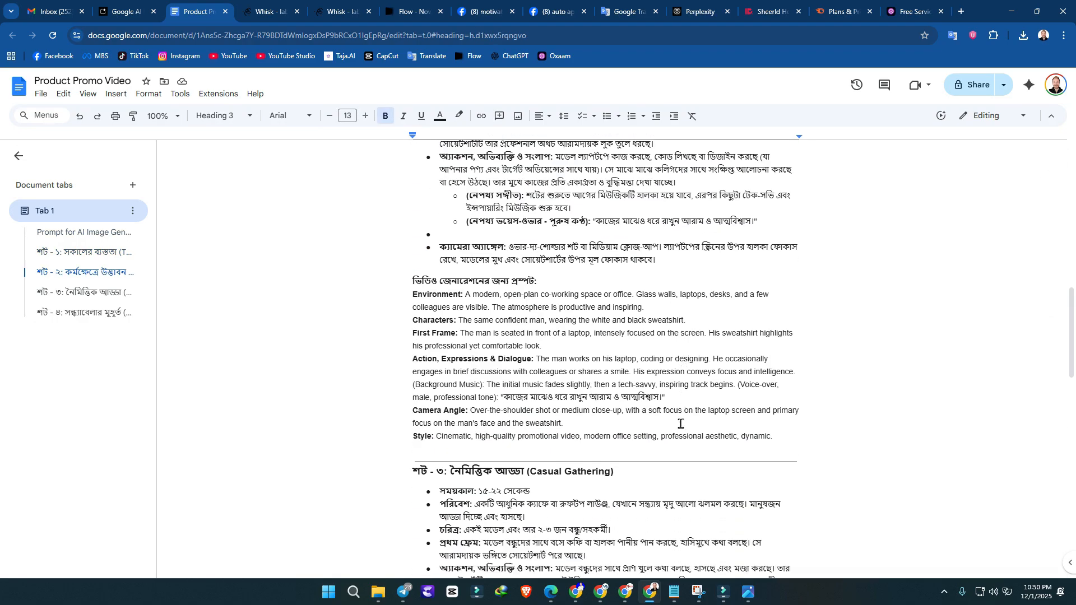
left_click(798, 436, "shift")
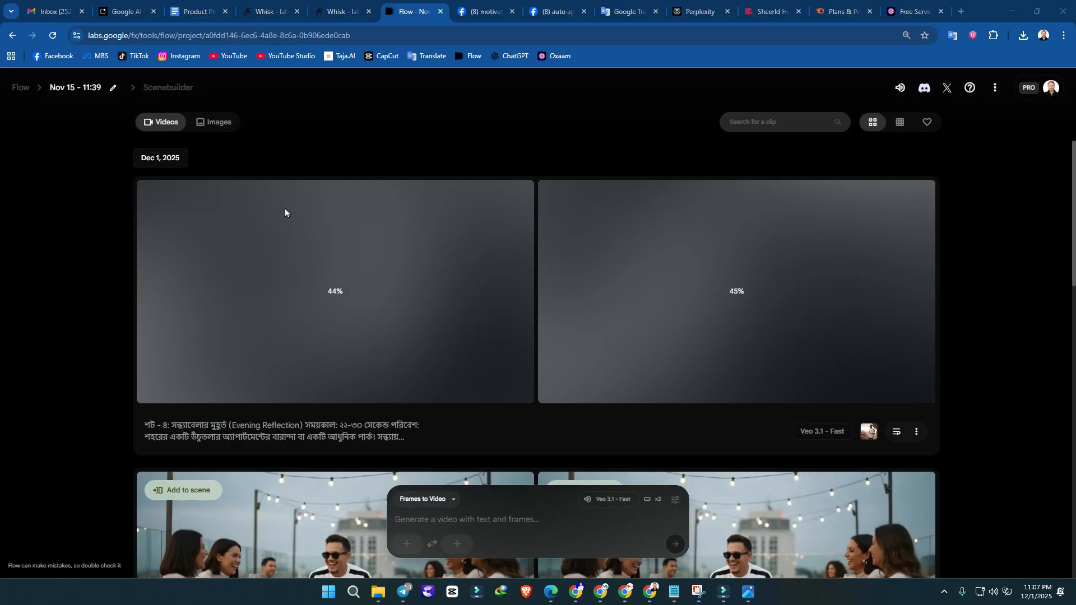
Step: Switch to the Whisk project and review the generated street, office, rooftop gathering and balcony images
left_click(327, 7)
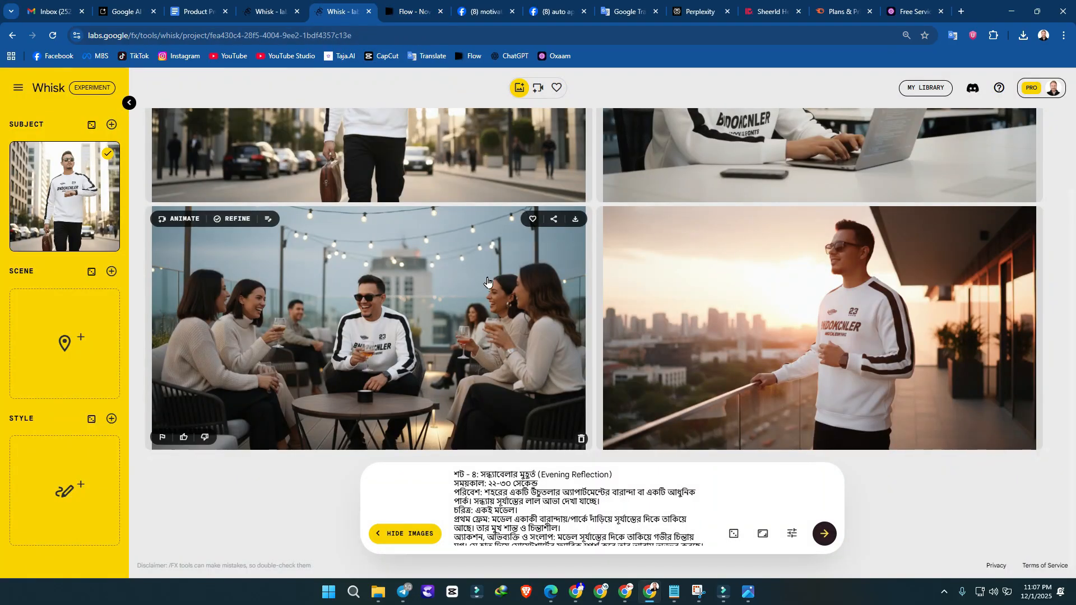
scroll(487, 282, "up", 3)
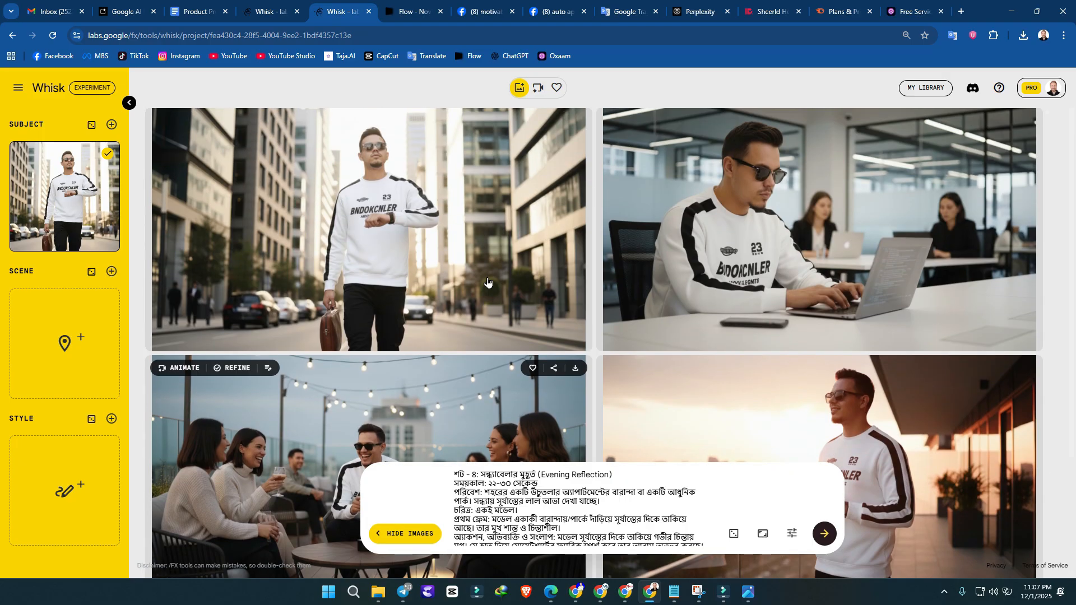
scroll(179, 276, "up", 1)
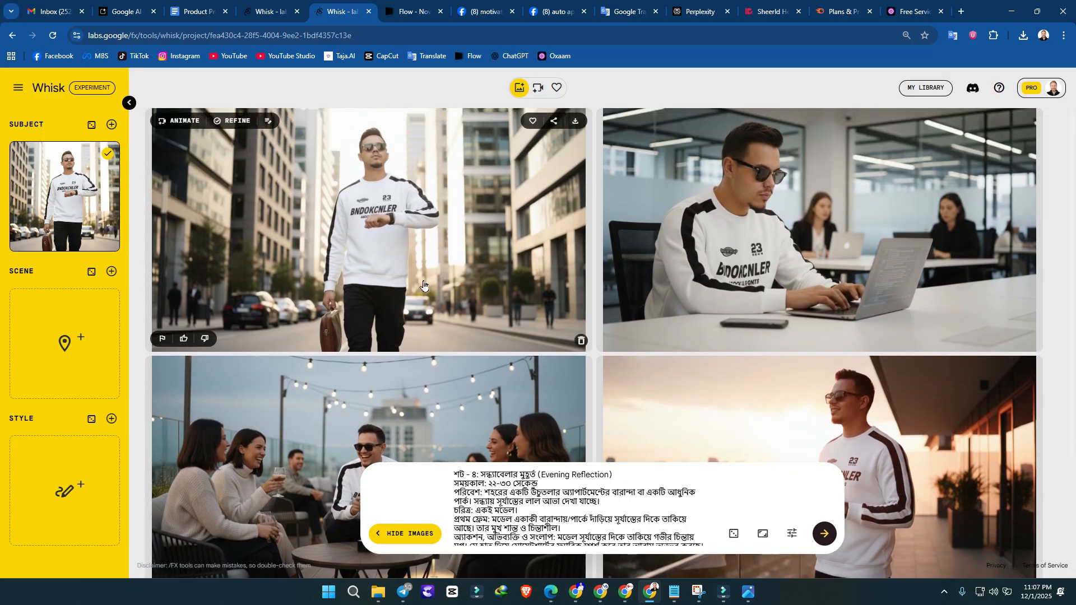
scroll(468, 354, "down", 2)
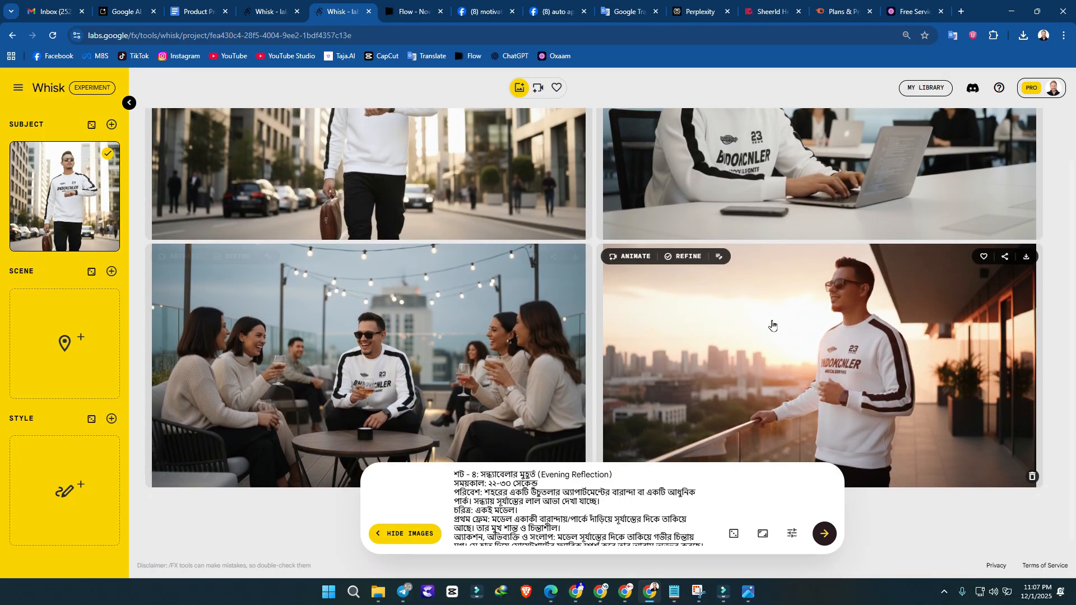
scroll(768, 324, "up", 2)
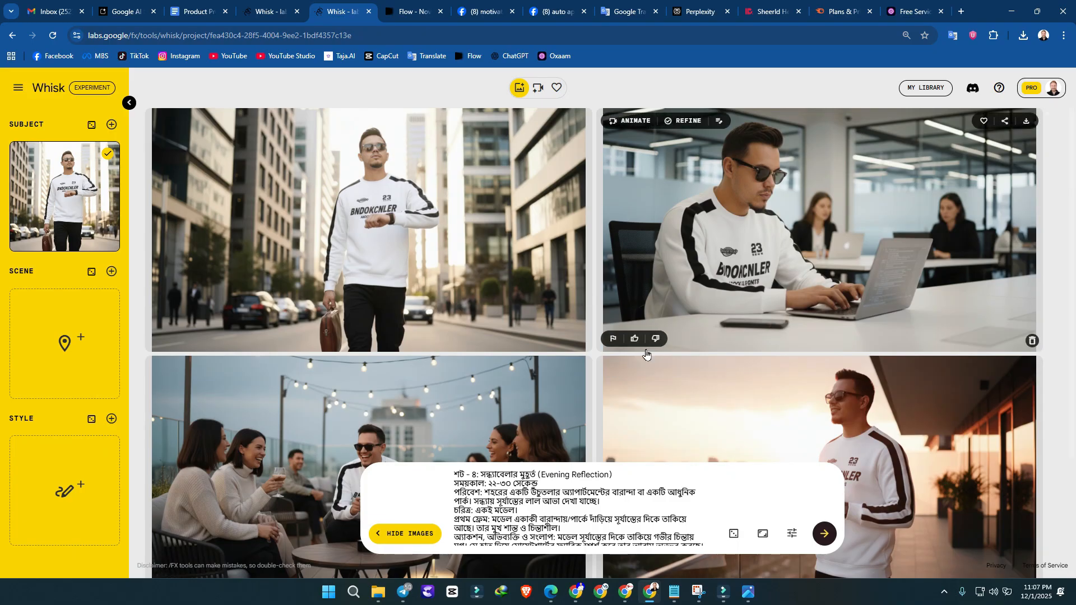
scroll(646, 359, "down", 2)
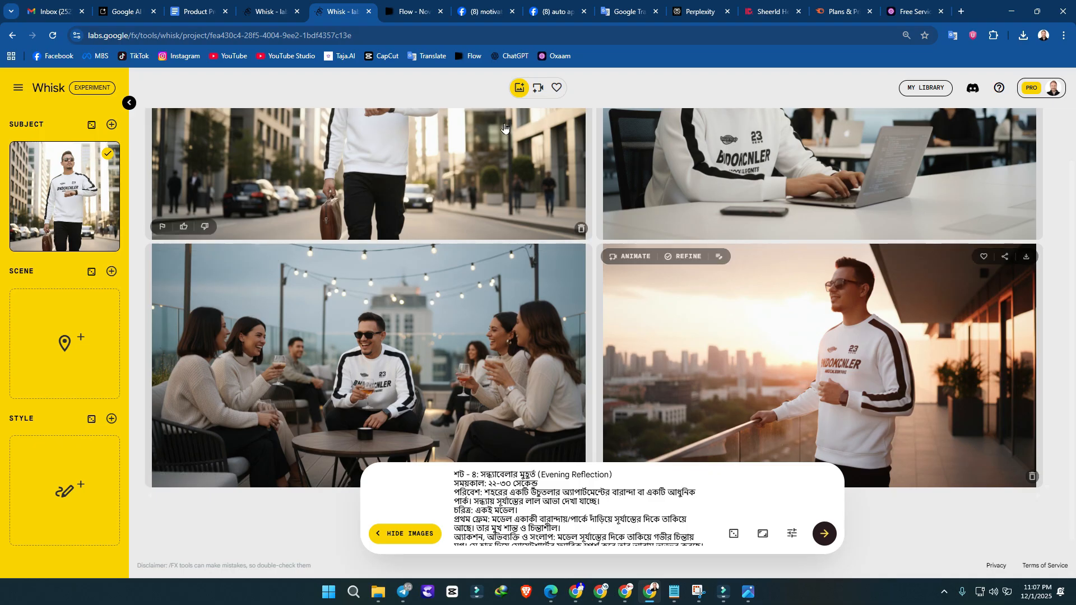
Step: Switch to the Flow project and compare the generated shot clips with their source images in Whisk
key("ctrl+Tab")
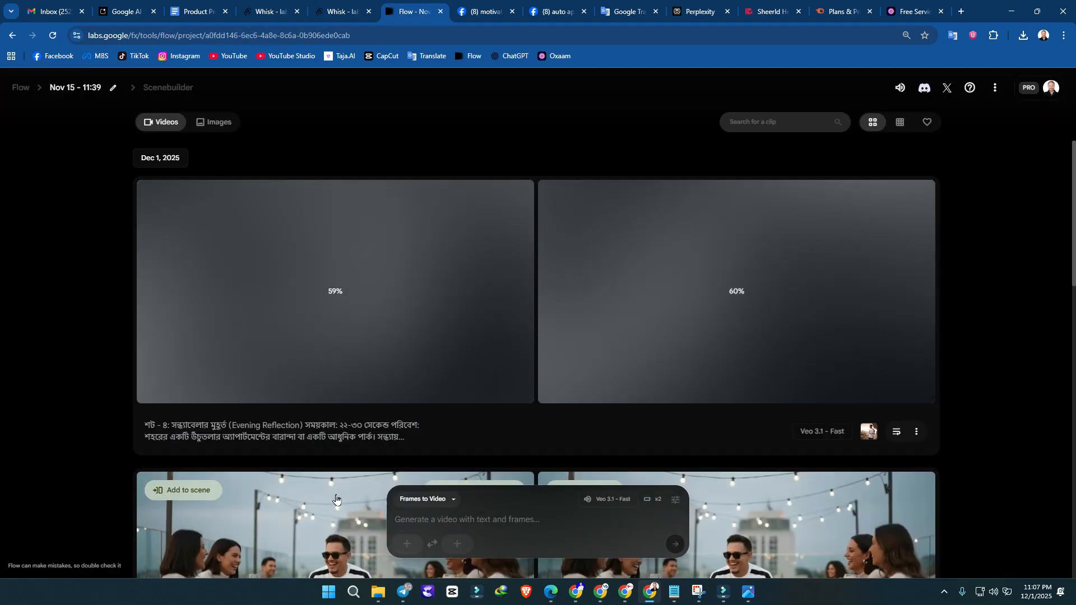
scroll(349, 482, "down", 2)
scroll(798, 439, "down", 2)
scroll(798, 439, "down", 10)
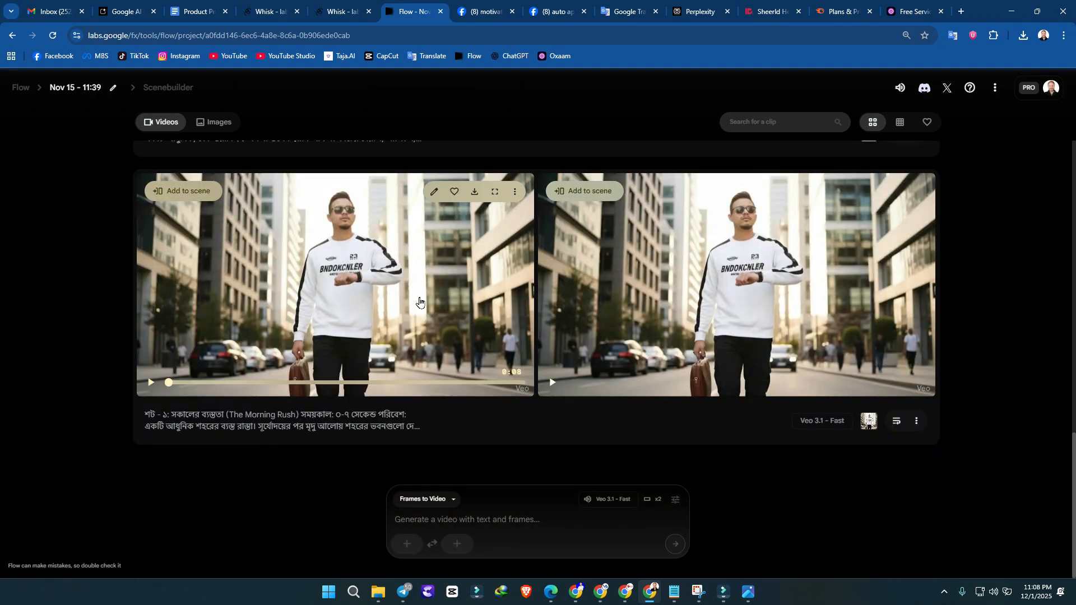
scroll(419, 303, "up", 1)
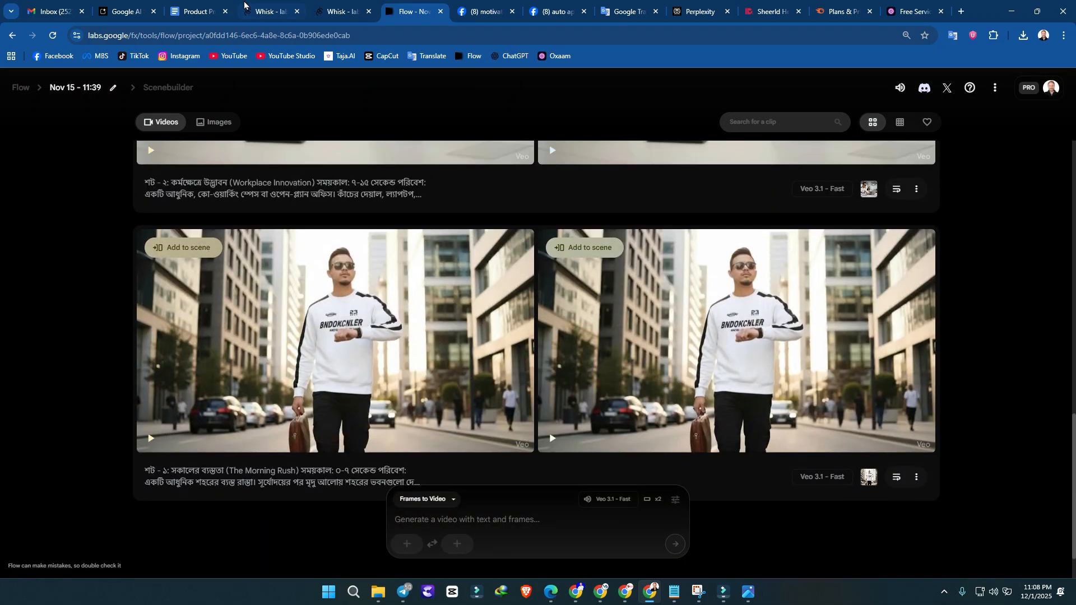
left_click(339, 8)
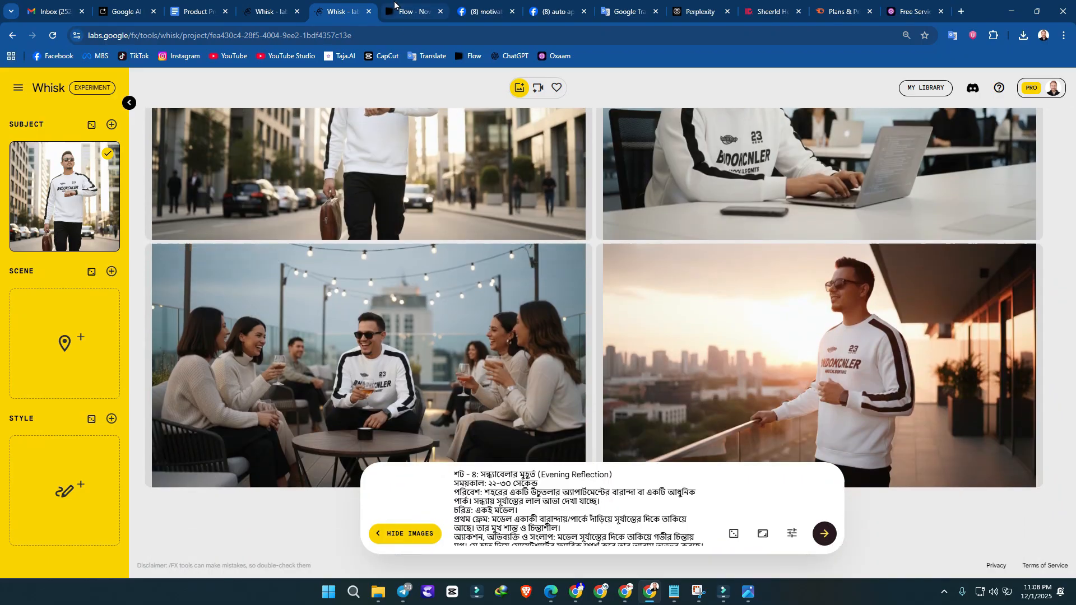
left_click(394, 8)
scroll(703, 394, "up", 3)
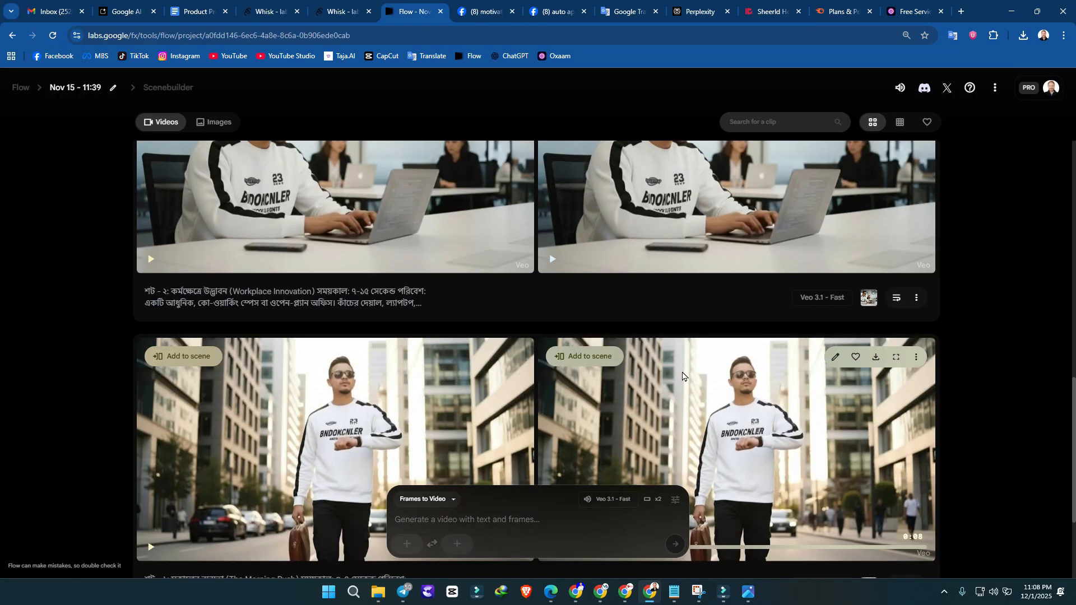
scroll(702, 394, "down", 2)
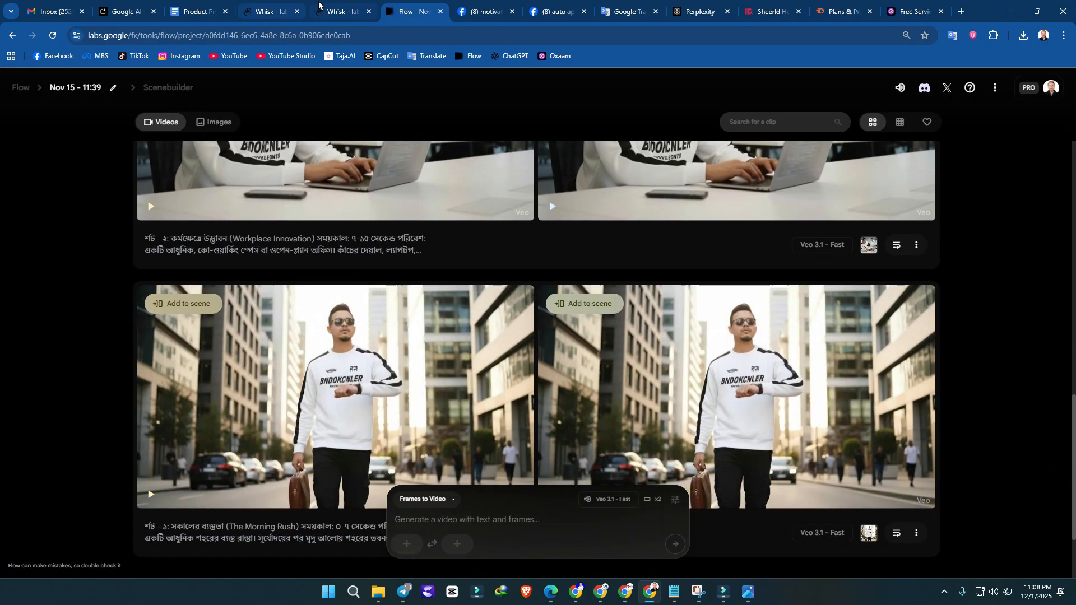
left_click(321, 19)
left_click(429, 7)
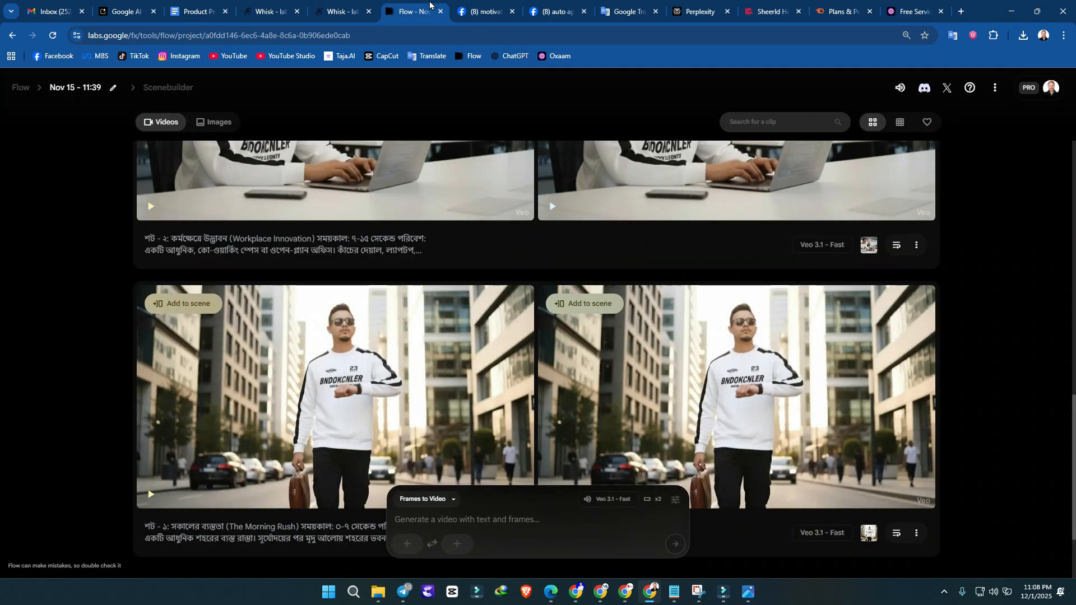
Step: Look over the Shot 1 and Shot 2 clips and play the first Shot 1 (The Morning Rush) video
mouse_move(718, 357)
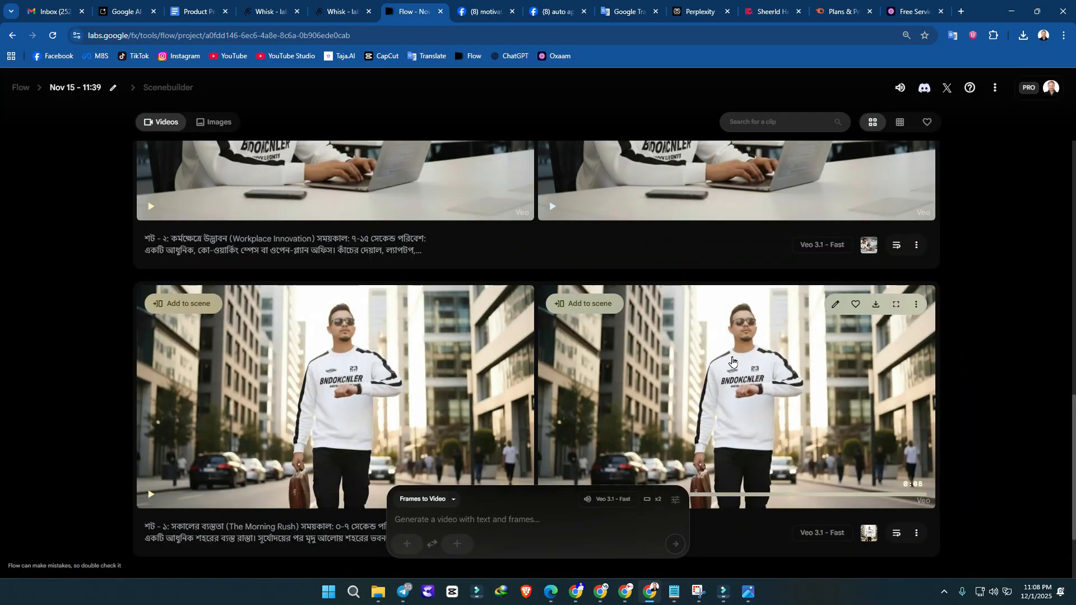
mouse_move(455, 403)
scroll(474, 403, "up", 3)
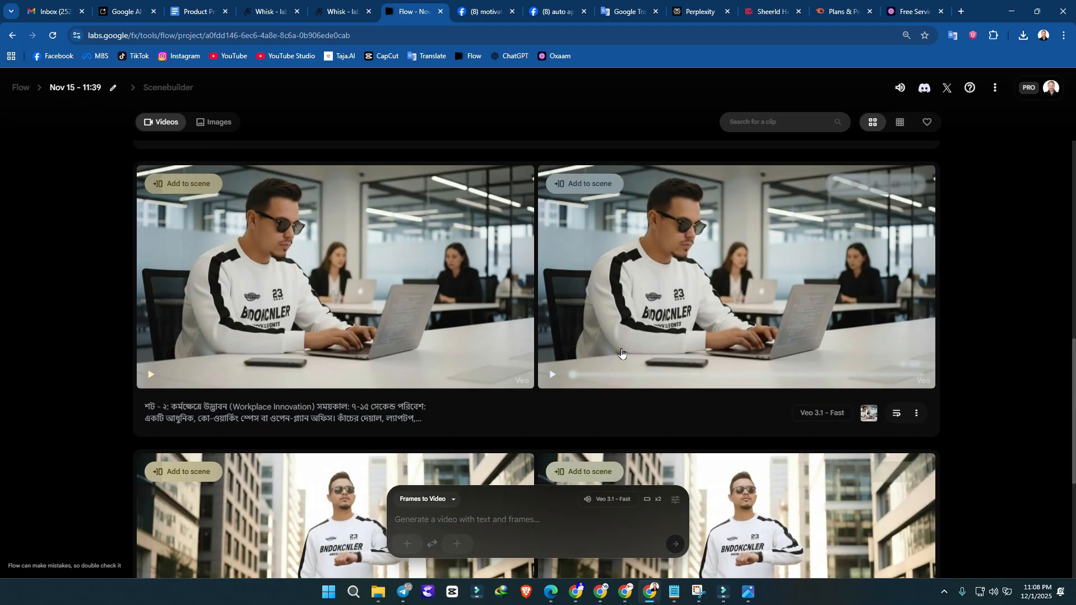
scroll(478, 290, "down", 3)
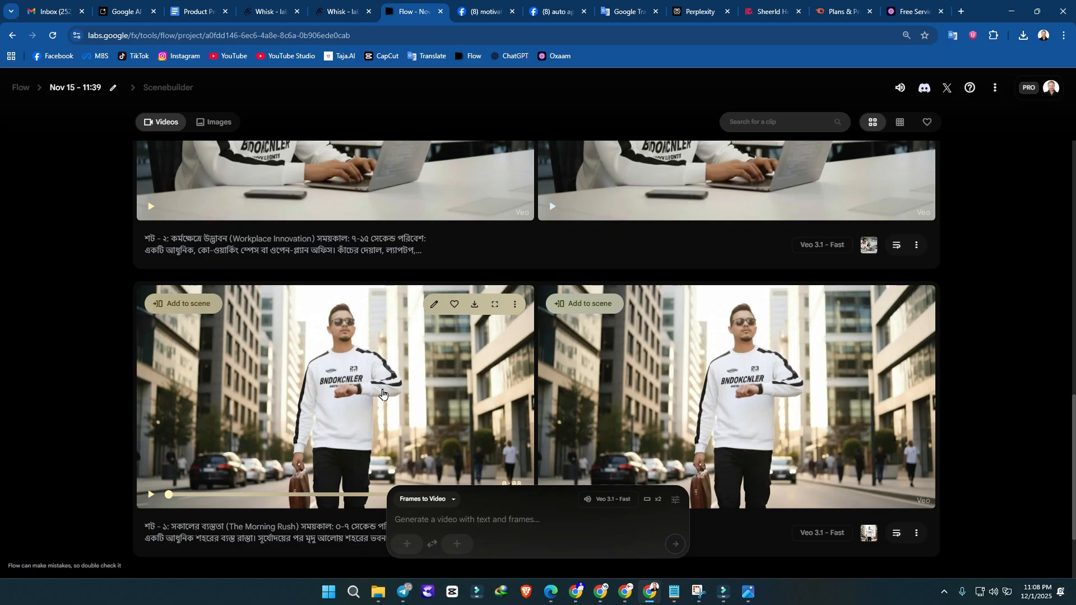
left_click(382, 394)
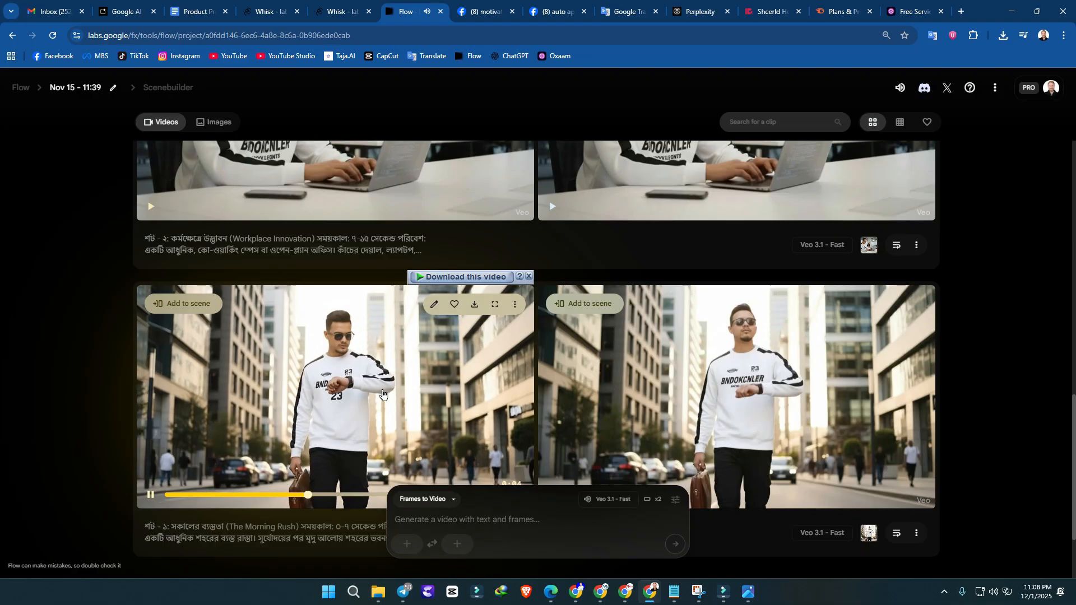
Step: Play the Shot 2 (Workplace Innovation) and Shot 3 (Casual Gathering) clips to review both versions of each
scroll(396, 343, "up", 3)
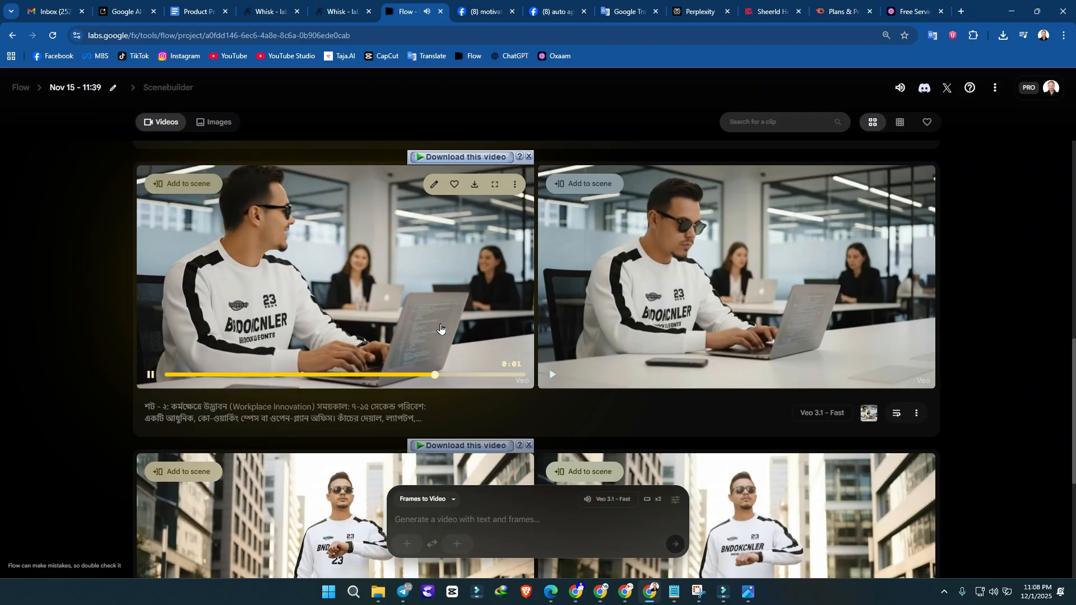
left_click(653, 252)
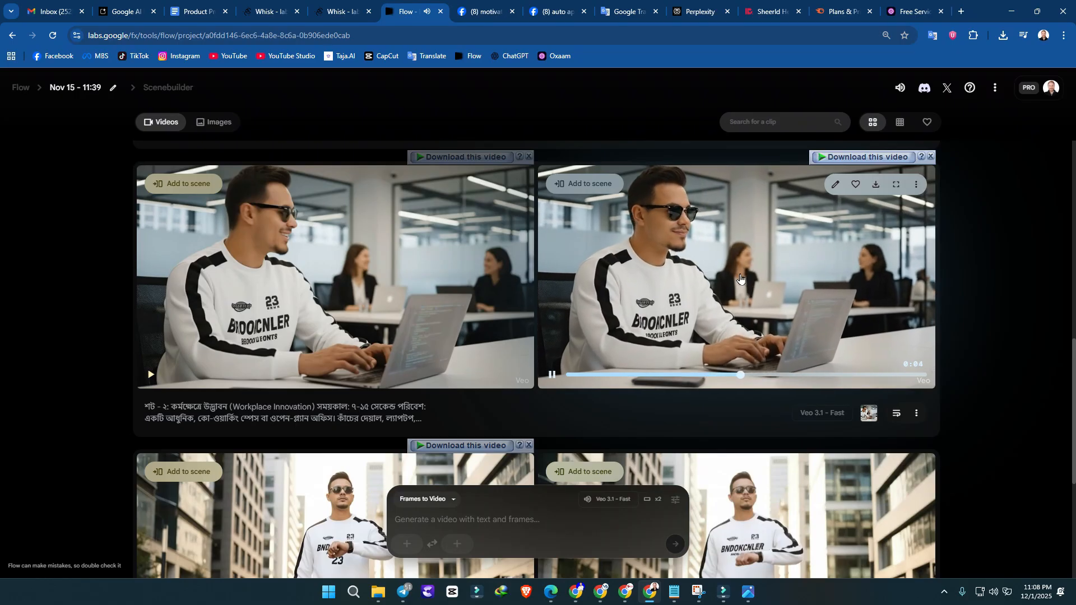
scroll(682, 314, "up", 4)
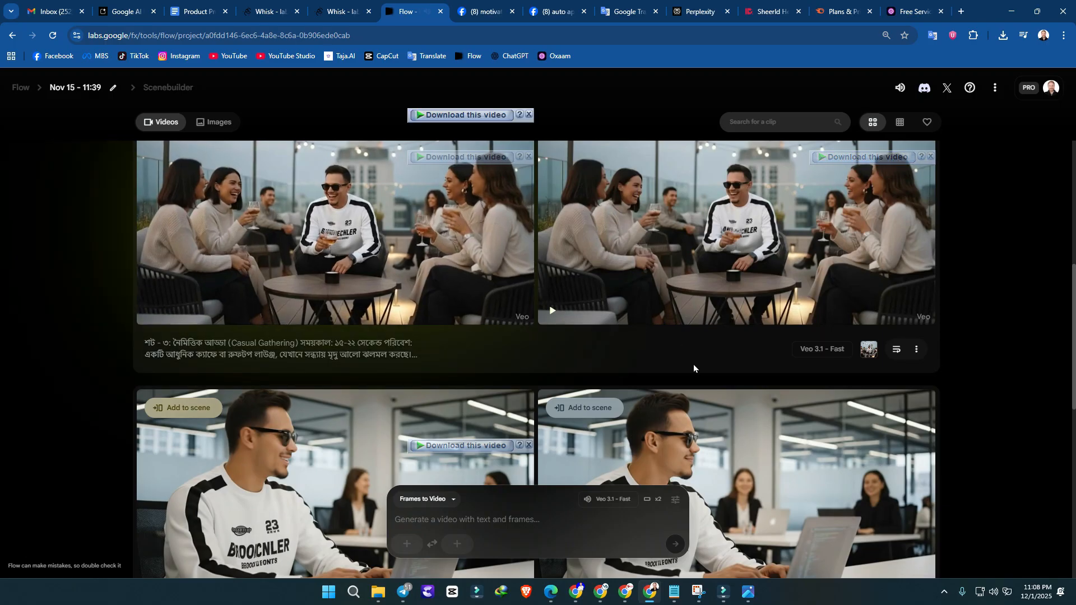
scroll(693, 364, "up", 1)
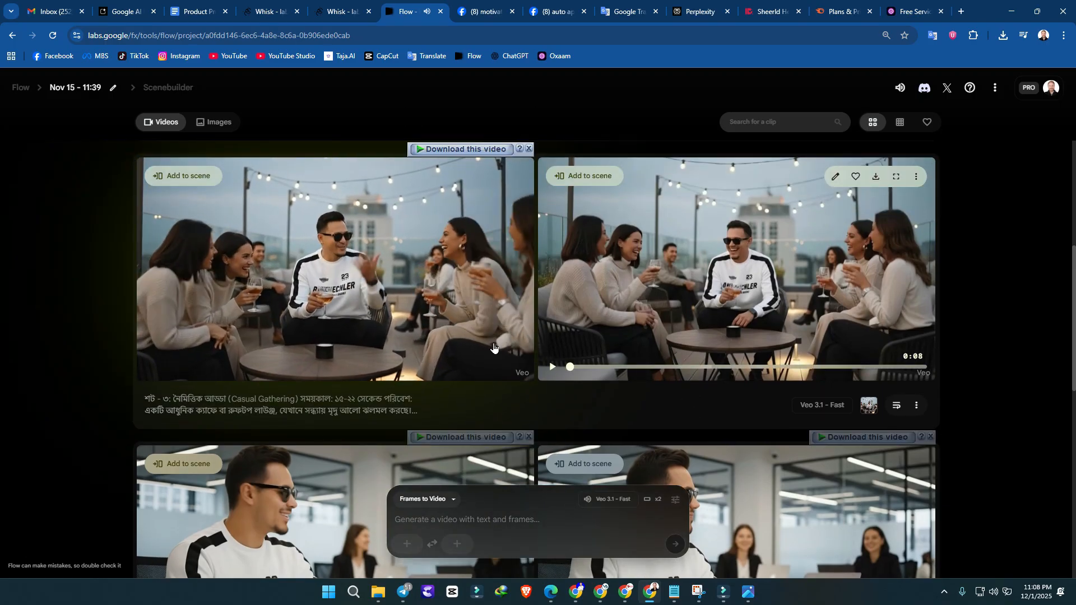
left_click(761, 277)
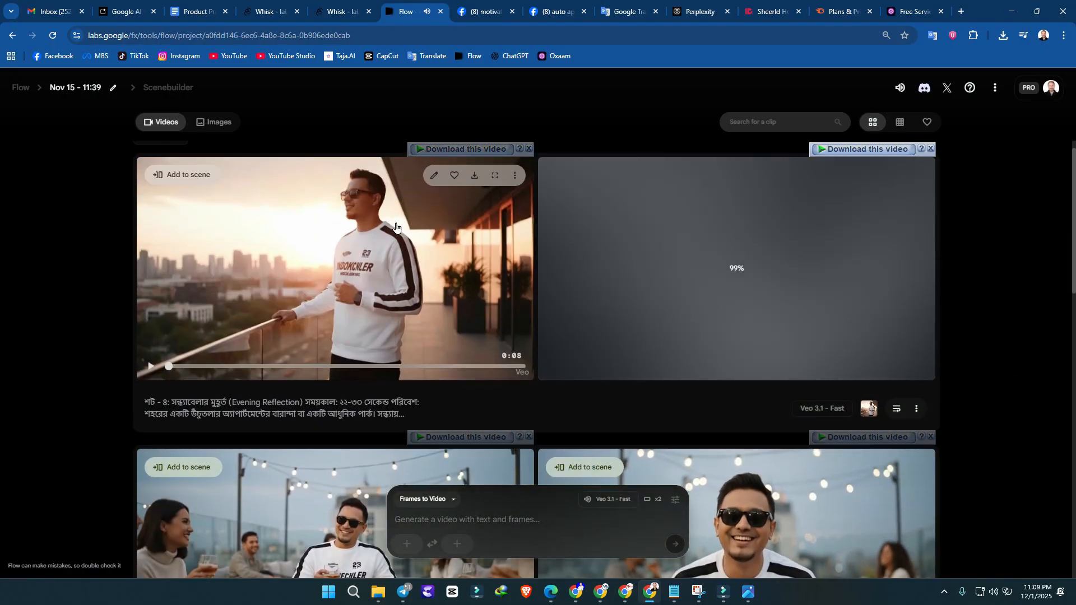
Step: Download both Shot 4 (Evening Reflection) videos, choosing original size (720p) for the first one
mouse_move(459, 212)
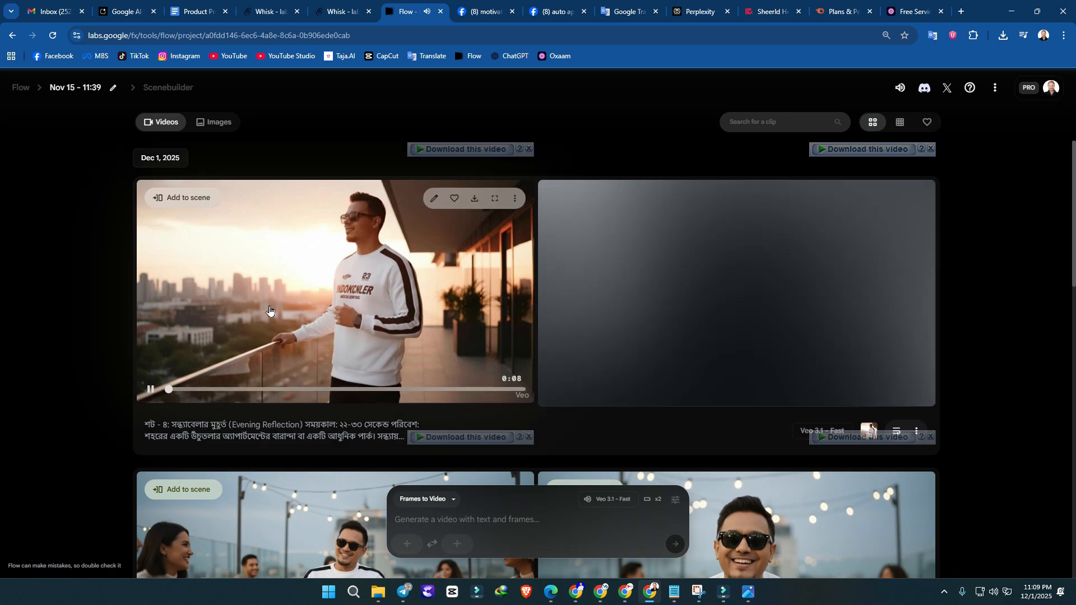
left_click(474, 199)
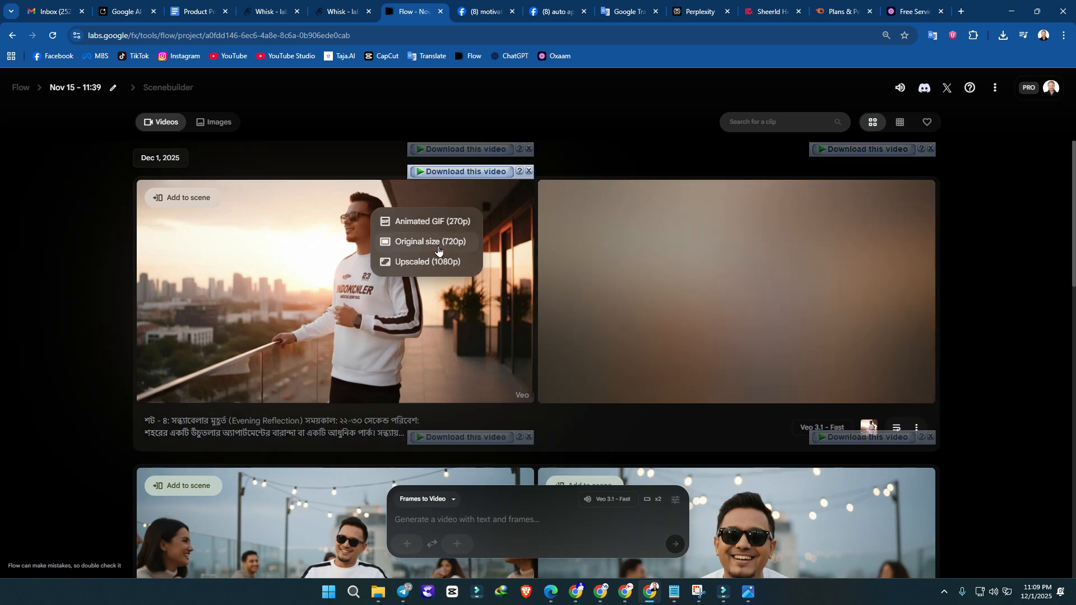
left_click(443, 248)
mouse_move(471, 386)
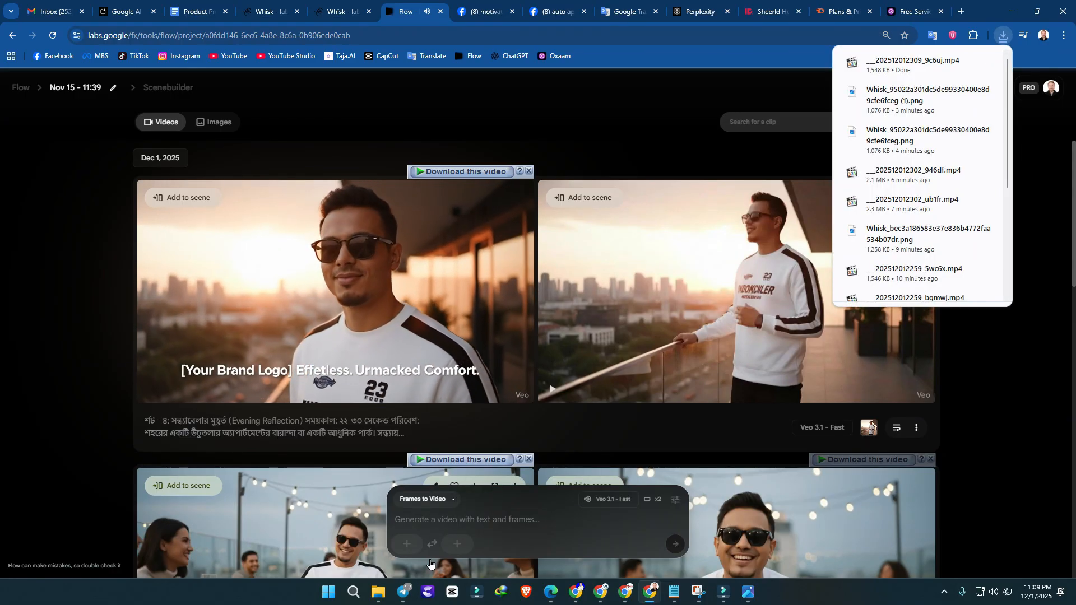
mouse_move(742, 310)
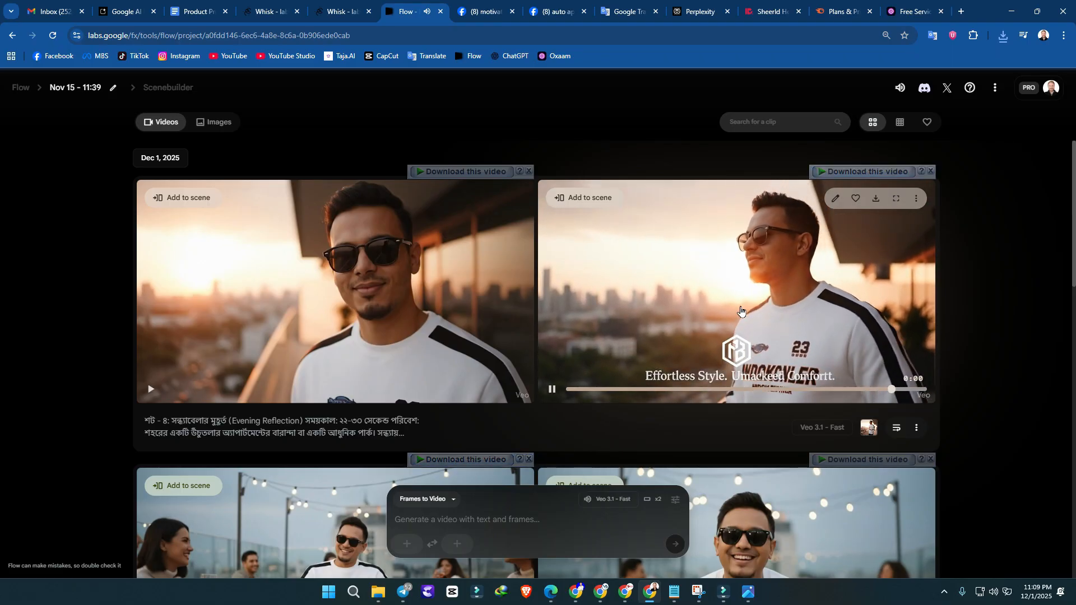
left_click(872, 200)
left_click(389, 218)
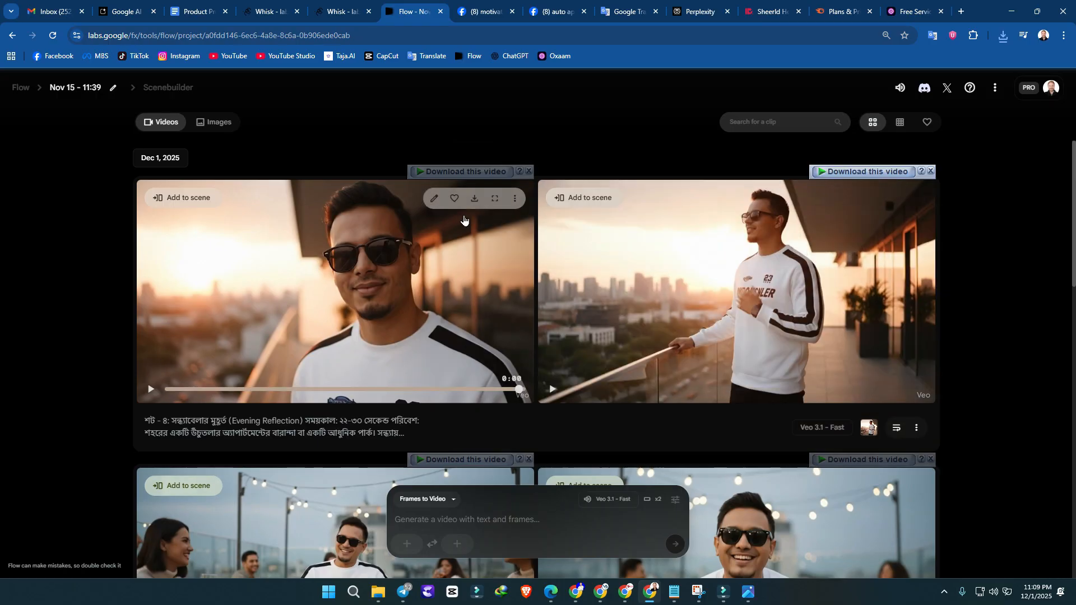
scroll(560, 262, "down", 4)
scroll(560, 263, "up", 4)
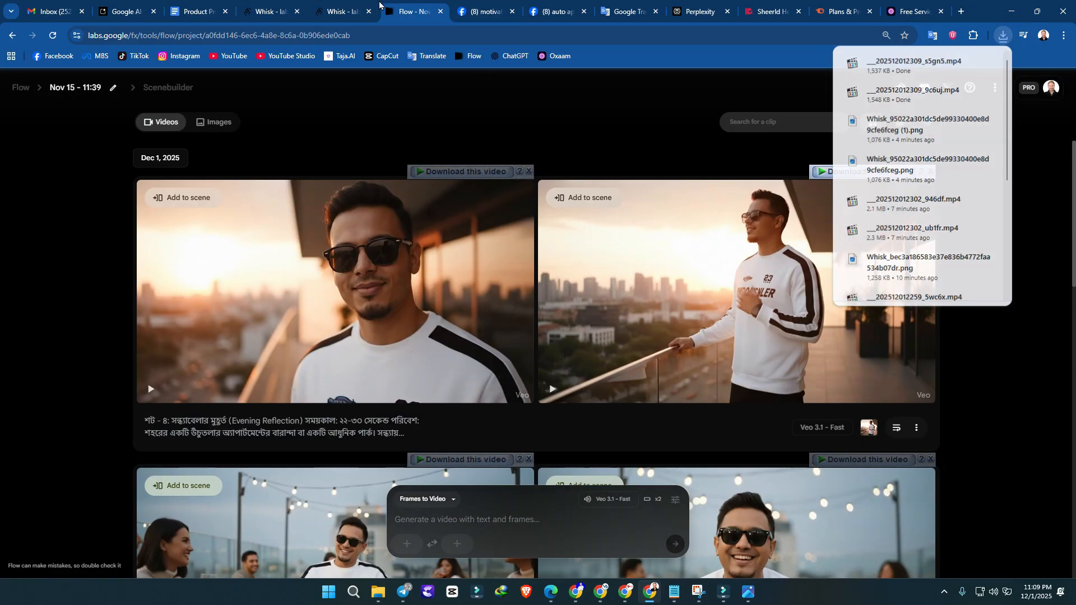
Step: Look over the two Whisk projects and the Product Promo Video document, and return to the Flow project
left_click(269, 8)
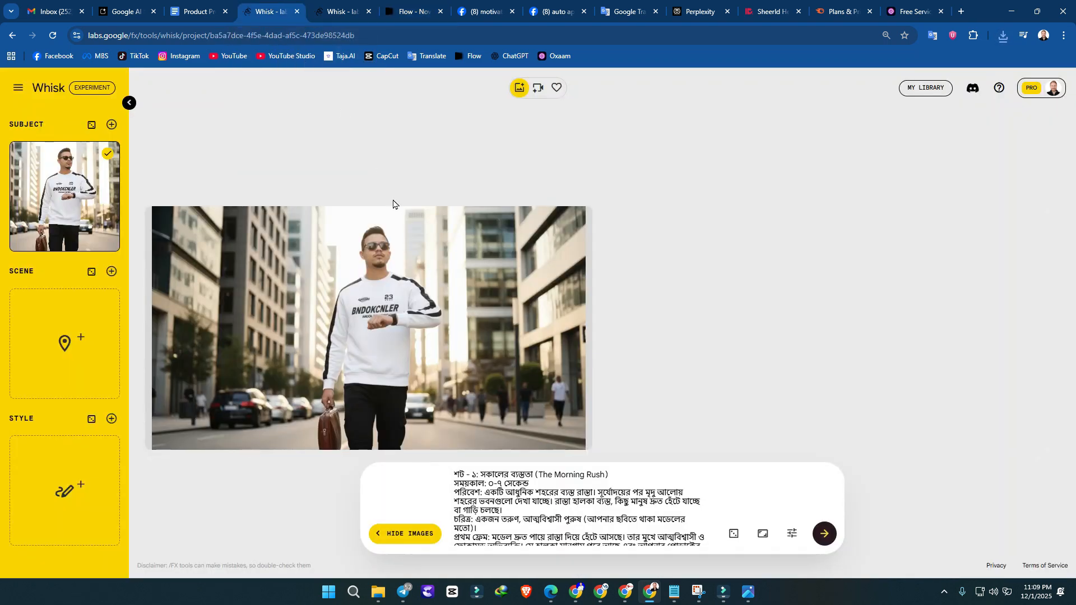
left_click(207, 5)
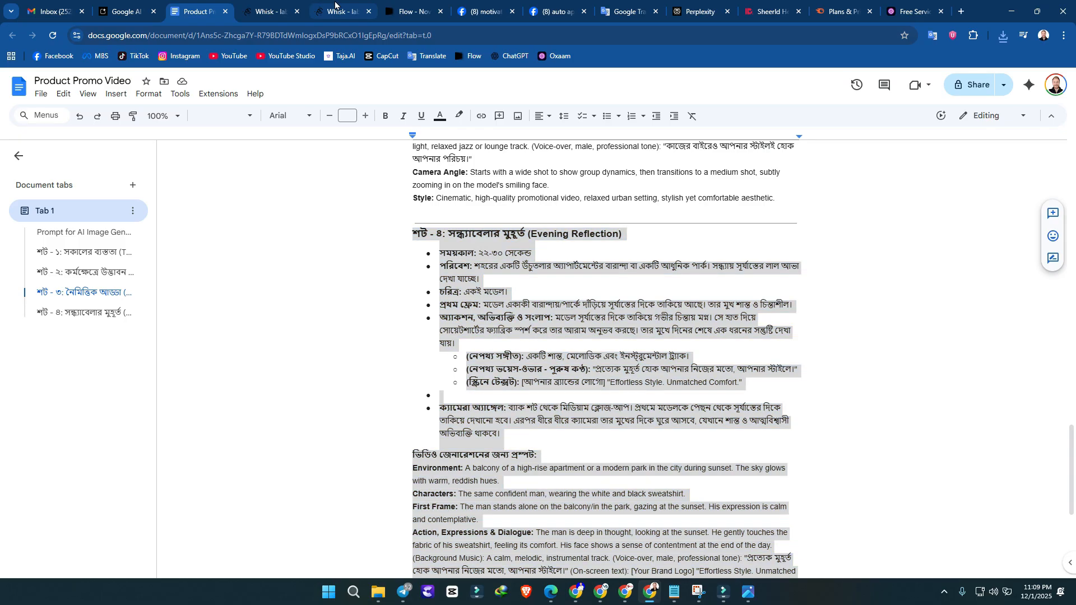
left_click(338, 11)
scroll(394, 357, "up", 2)
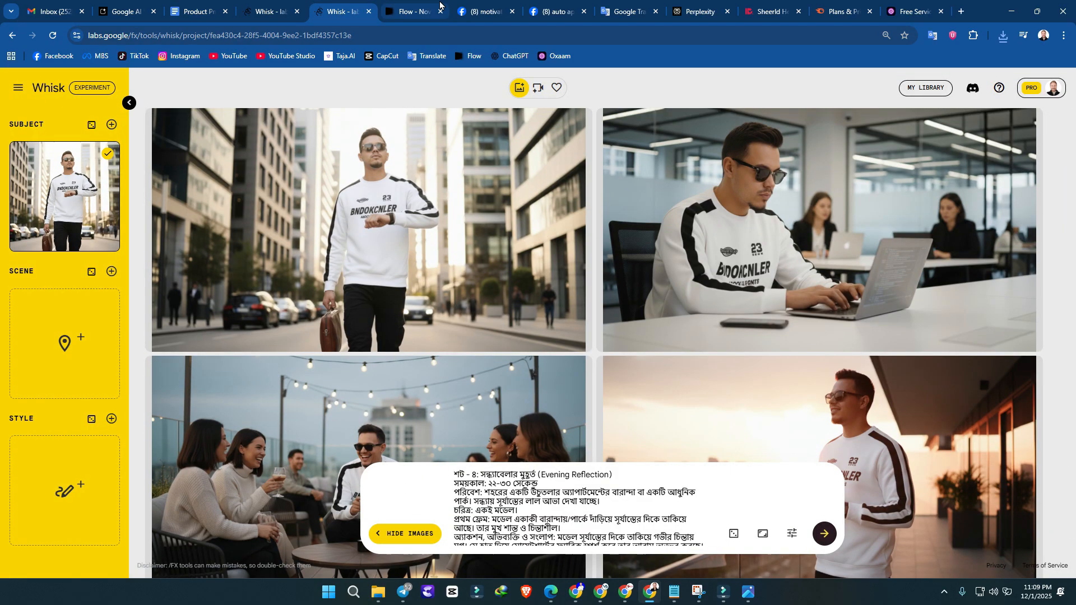
left_click(423, 7)
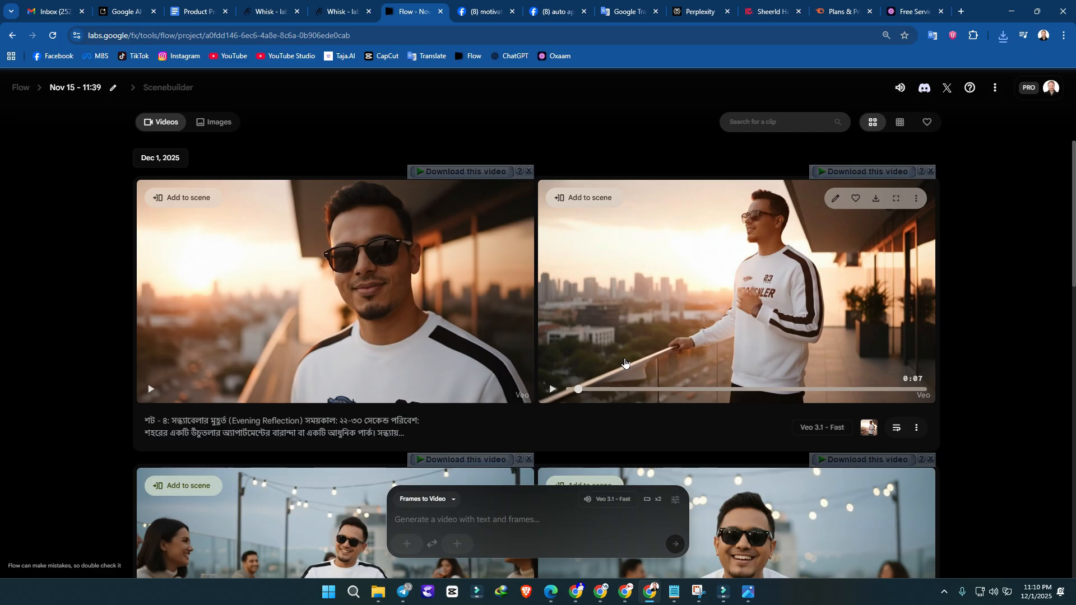
Step: Switch to Filmora and import the street, office and balcony videos and the rooftop gathering image from the Downloads folder
mouse_move(629, 598)
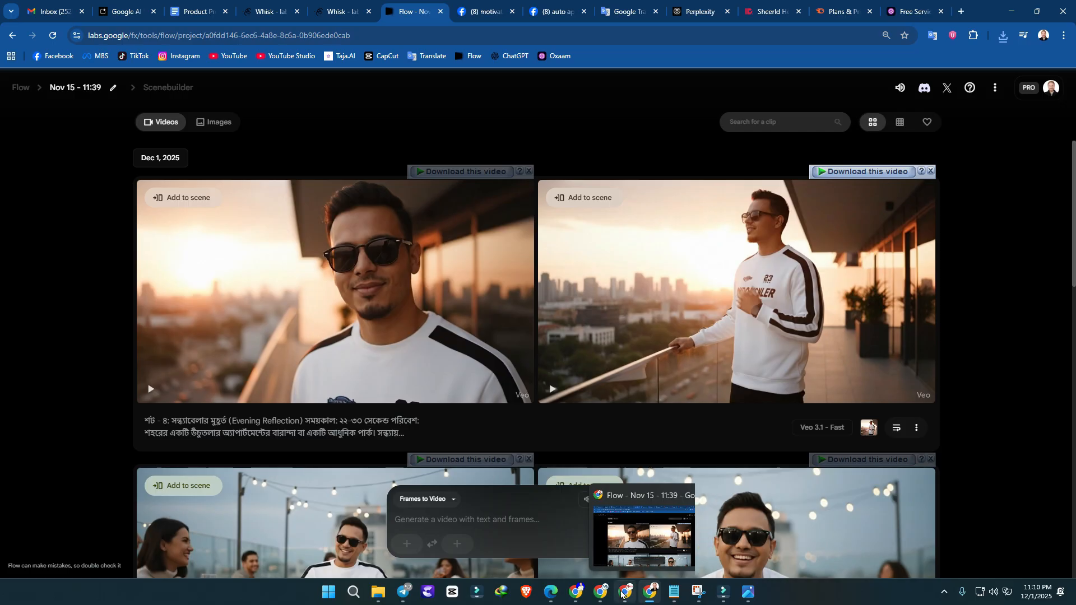
left_click(723, 600)
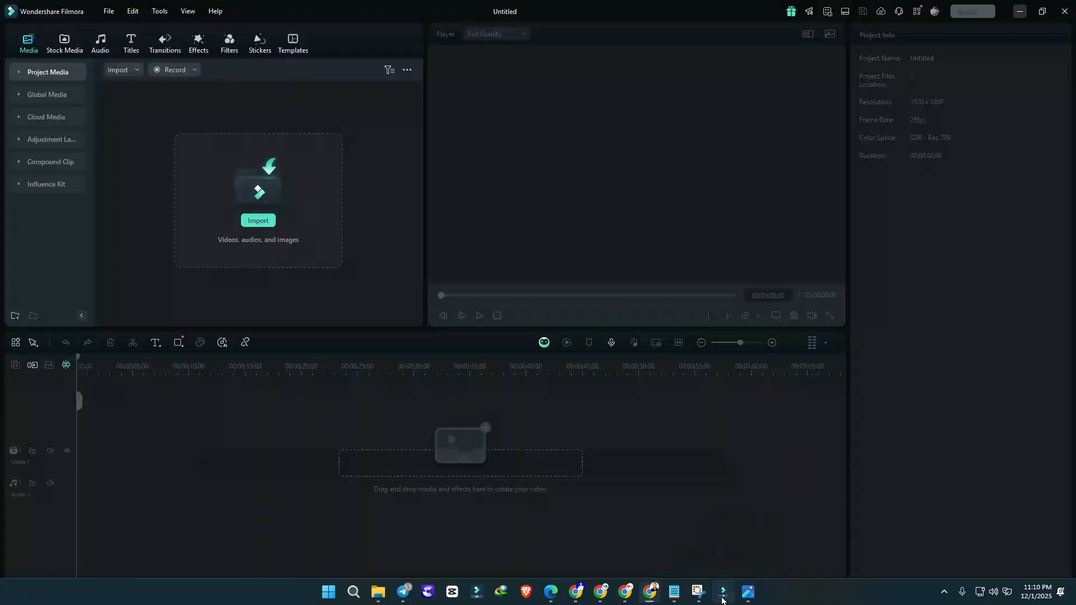
left_click(288, 245)
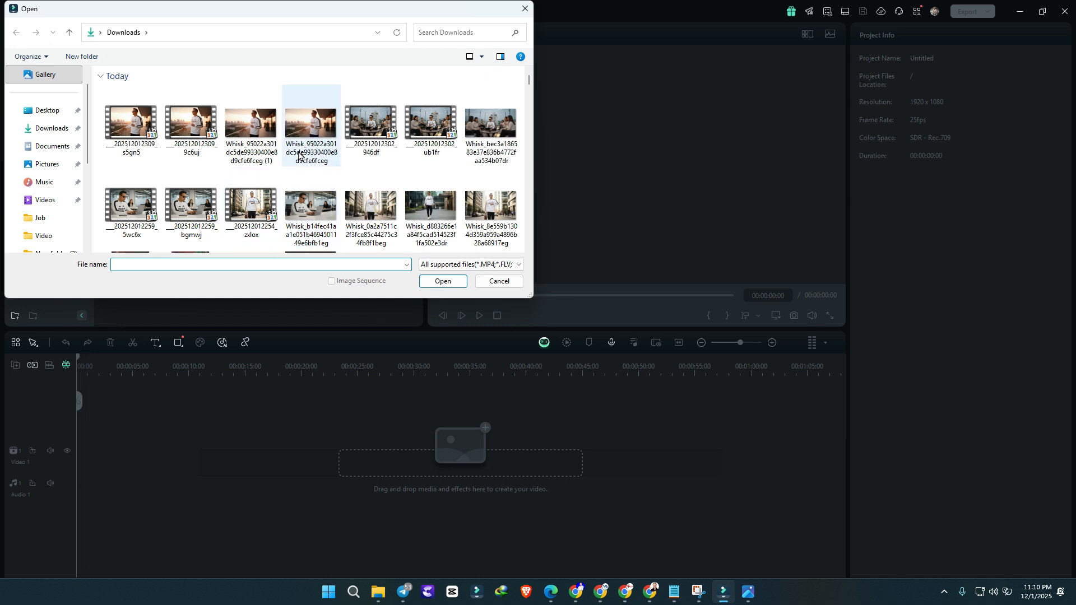
left_click(45, 133)
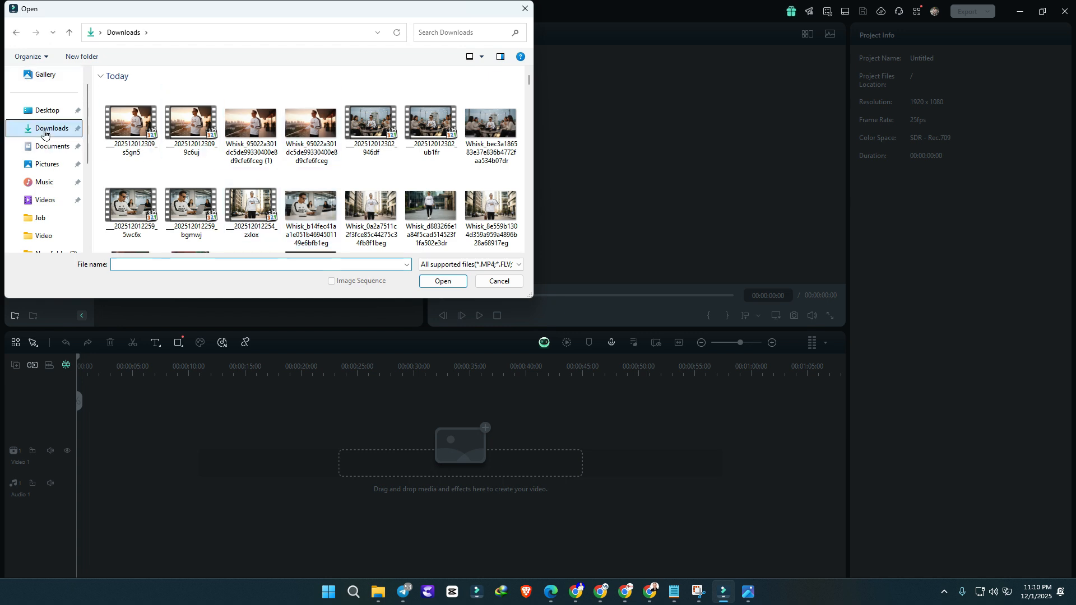
scroll(230, 157, "down", 1)
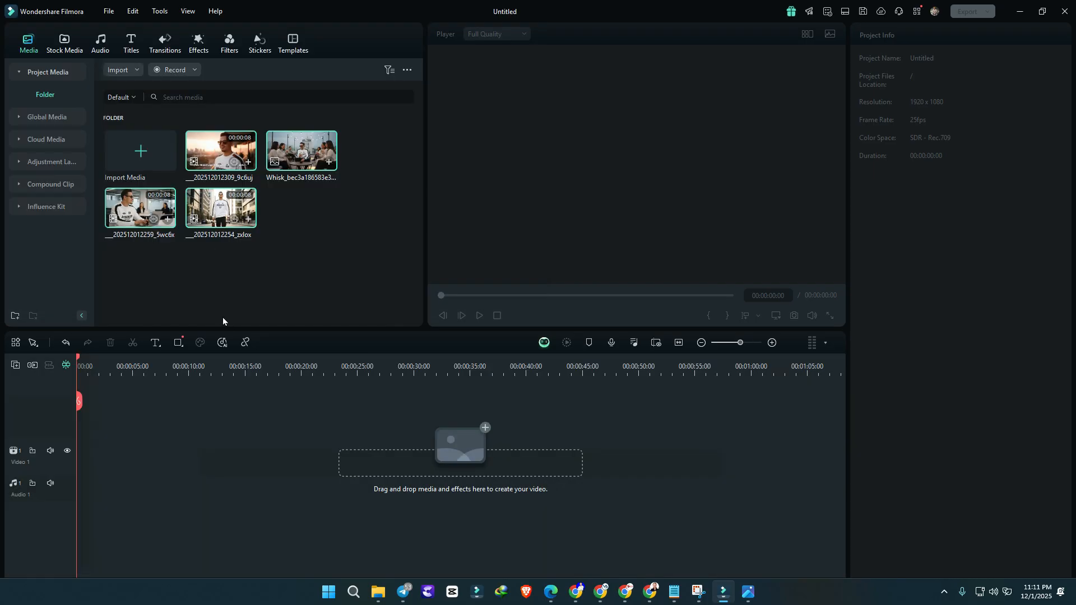
Step: Place the four media files on the Video 1 track in the order street, office, rooftop, balcony, and select the street clip
left_click(245, 256)
left_click_drag(221, 212, 85, 471)
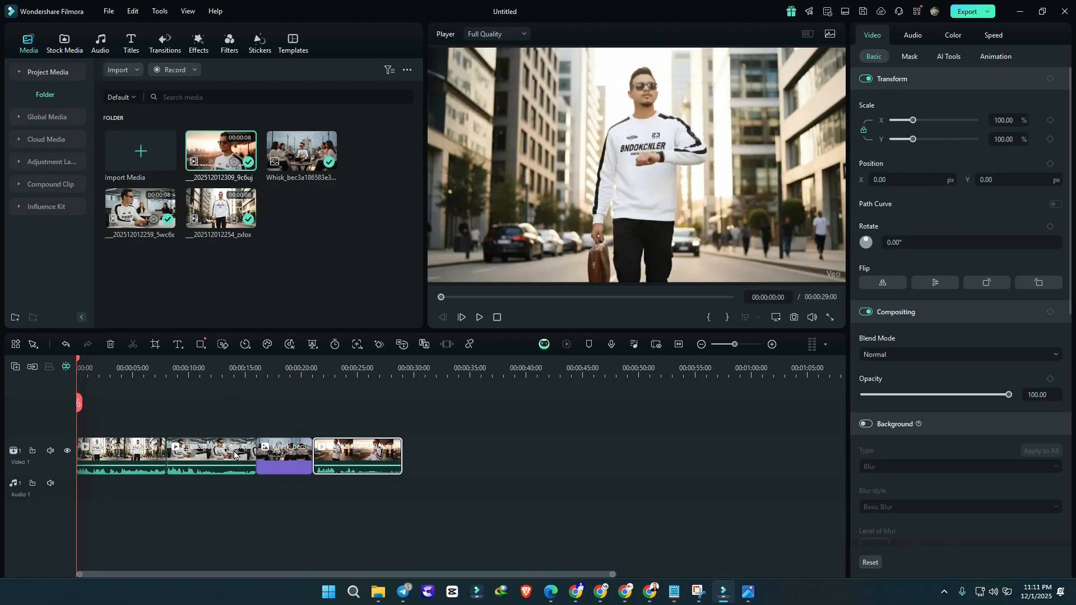
left_click(158, 373)
left_click(134, 460)
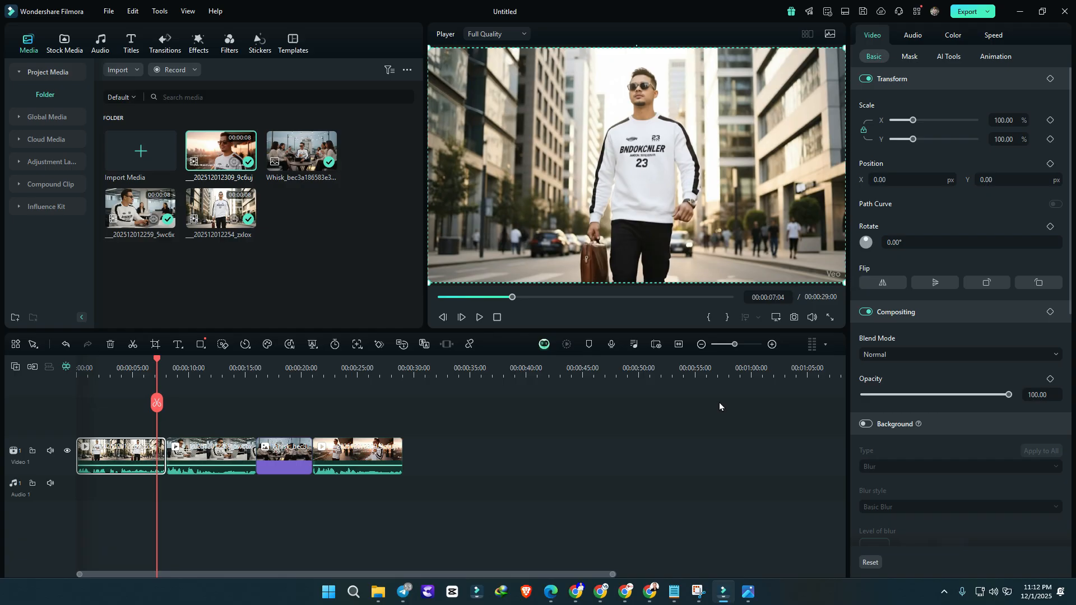
Step: Switch to the browser, review the Flow, Google AI Studio and Whisk pages, and check the account's AI credits
left_click(628, 599)
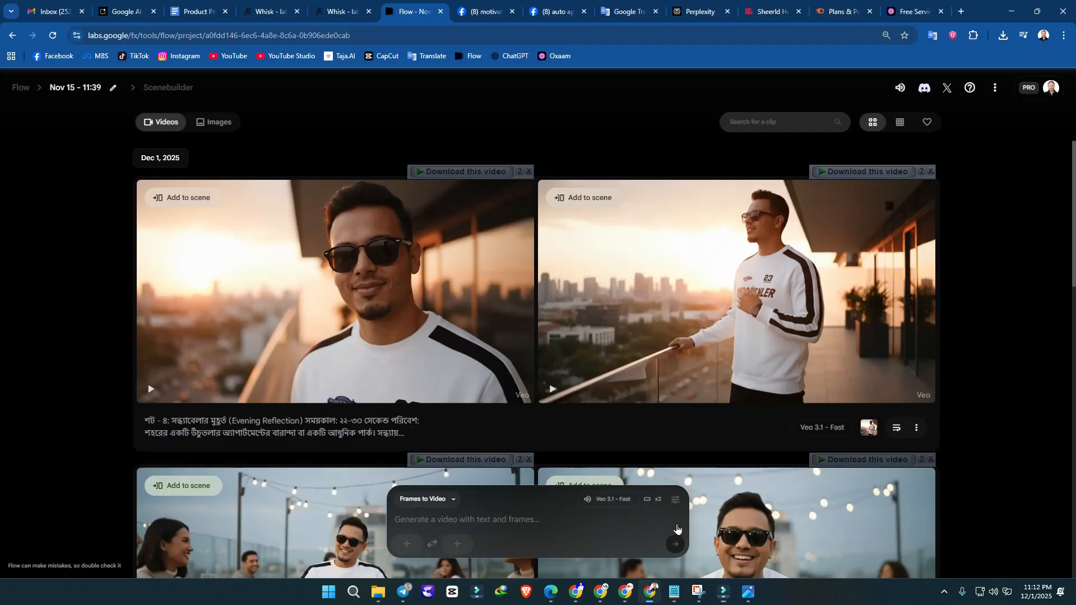
left_click(243, 5)
left_click(409, 10)
left_click(155, 5)
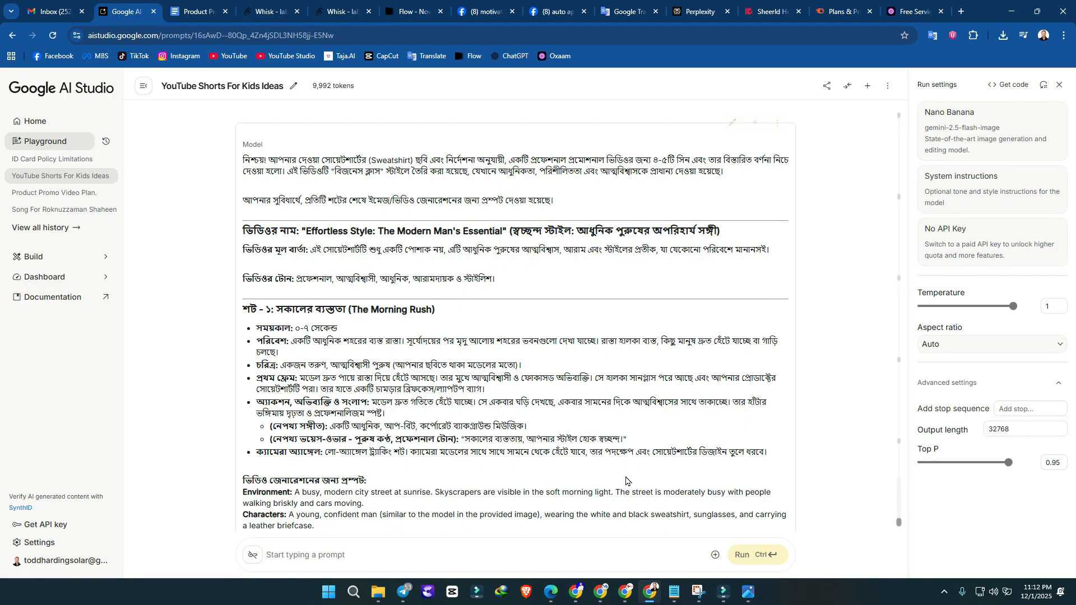
left_click(339, 11)
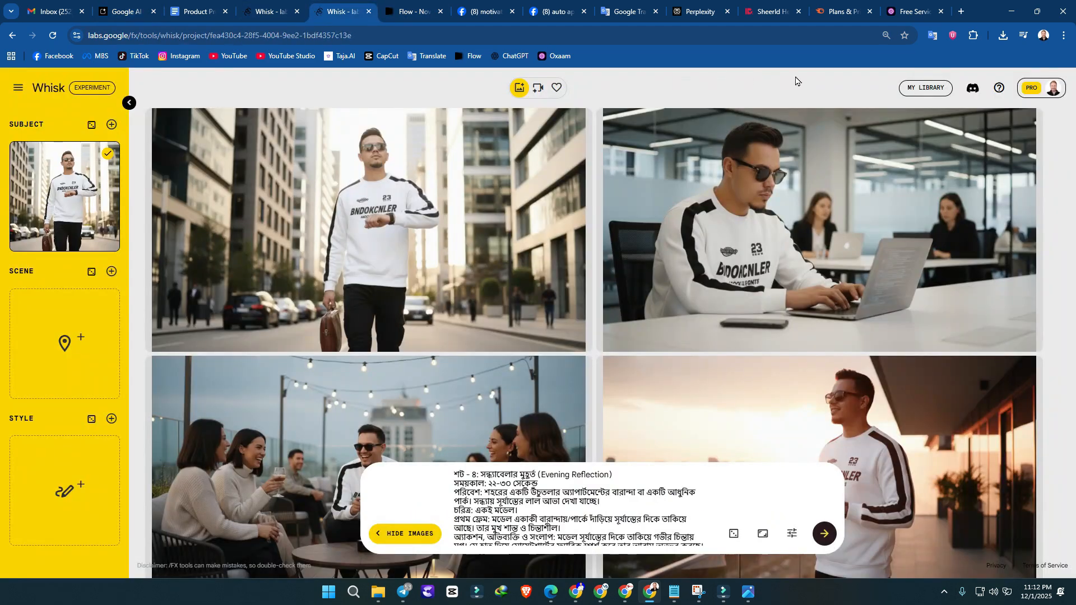
left_click(1038, 88)
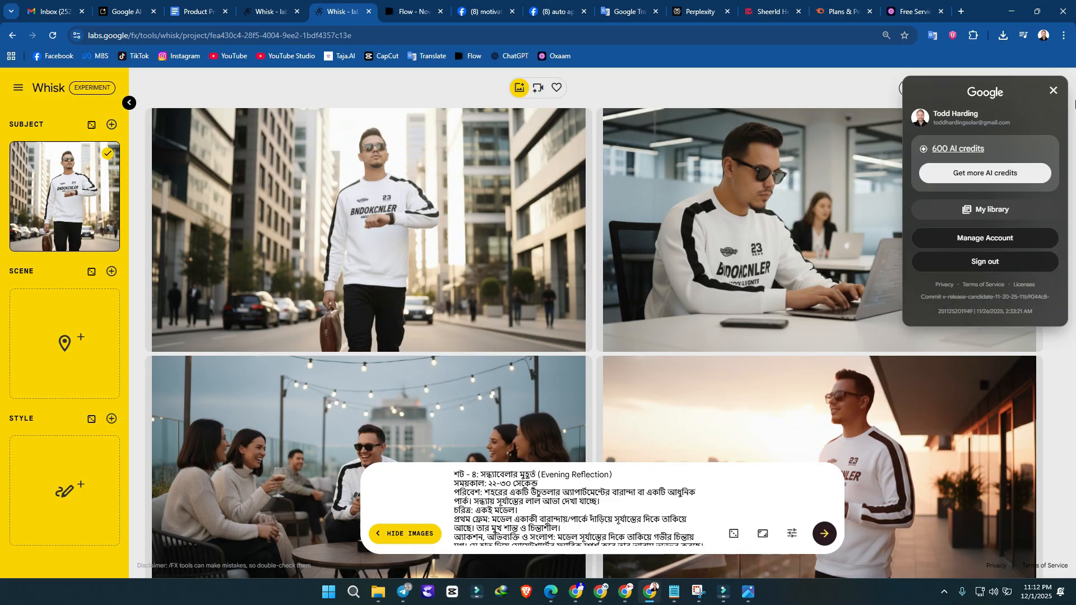
left_click(1053, 90)
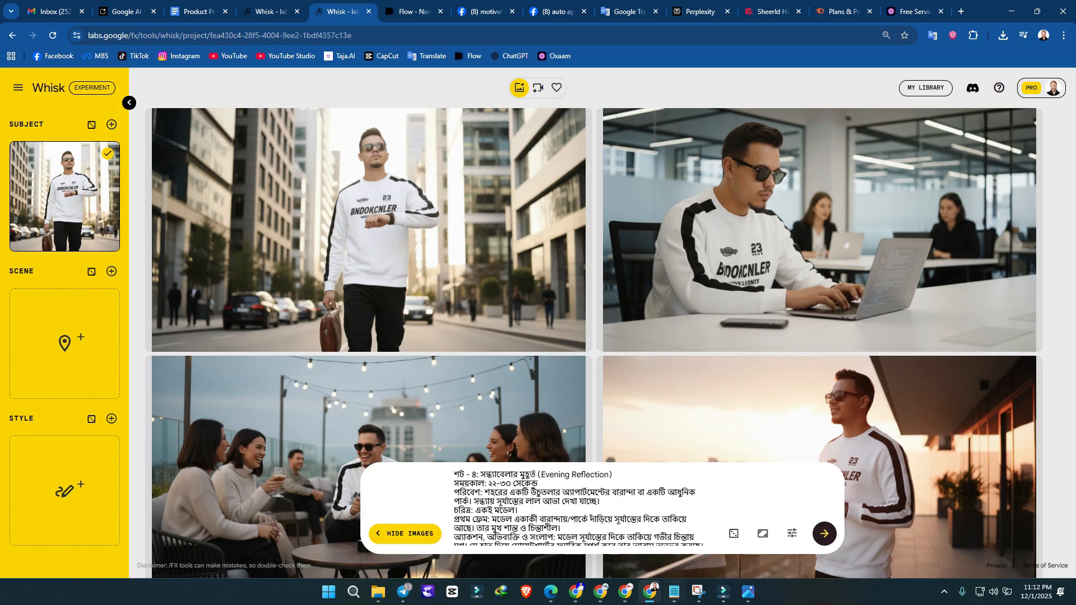
Step: Return to Filmora and enlarge the street clip to 105% scale, extending it past the frame's lower-right corner
left_click(721, 593)
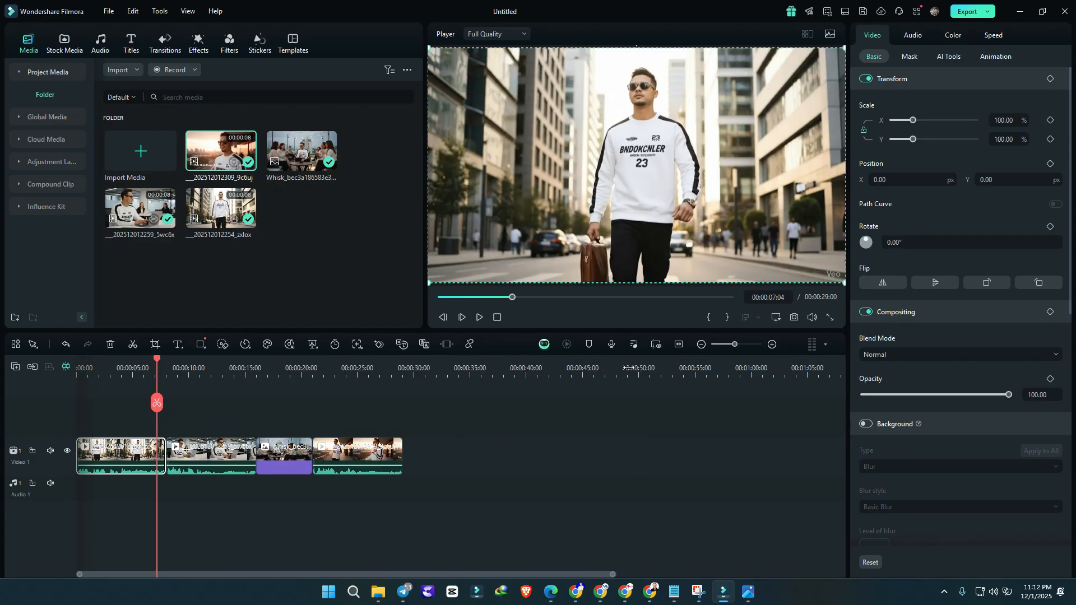
left_click(140, 371)
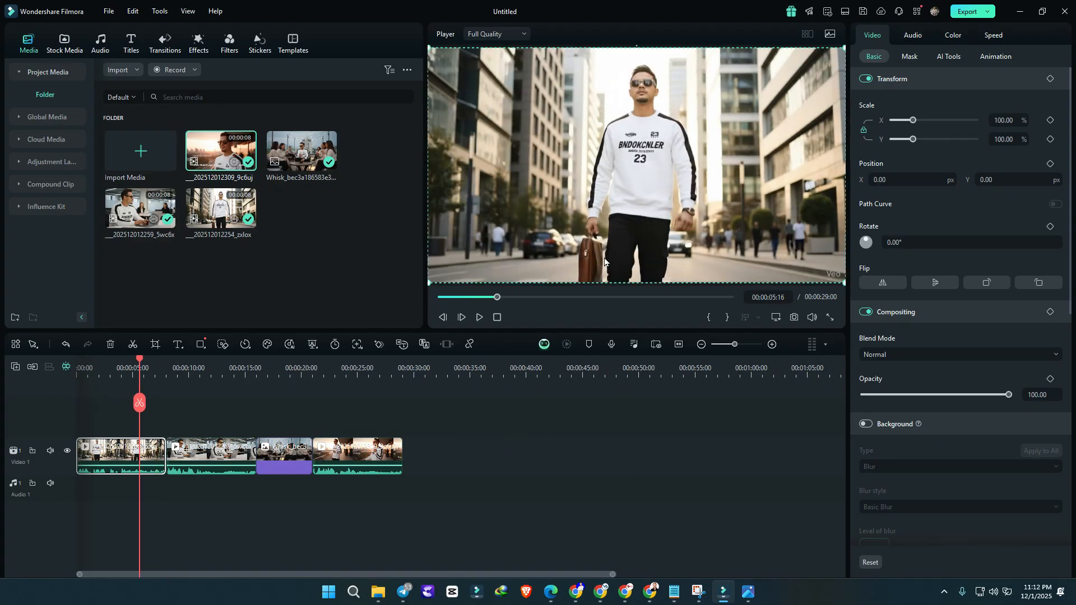
left_click_drag(844, 284, 862, 296)
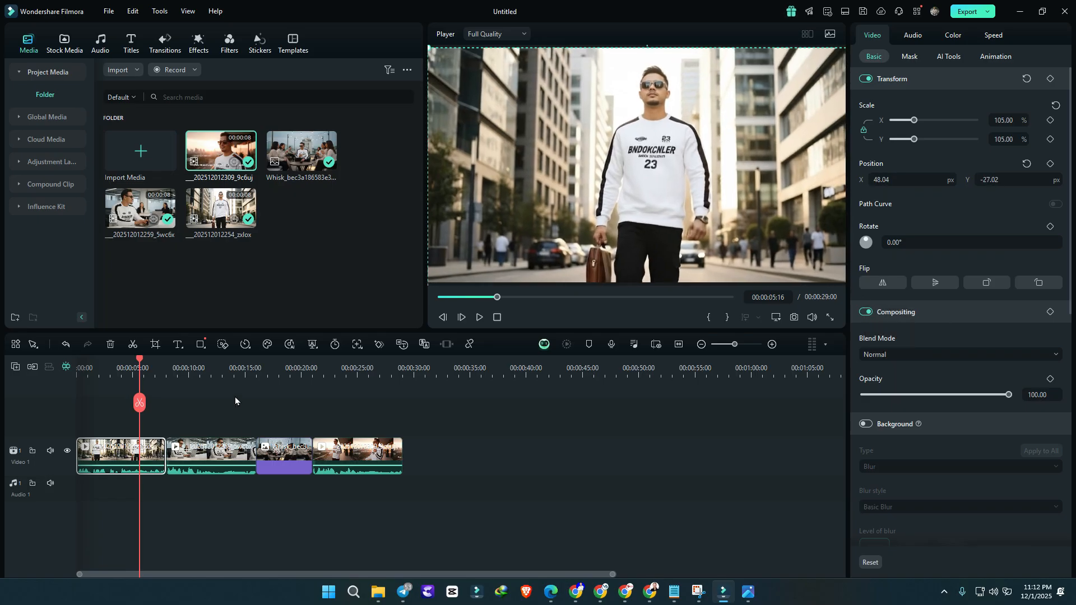
Step: Enlarge the office clip to about 105% and the rooftop image to about 104%, extending both past the frame's lower-right corner
left_click(227, 375)
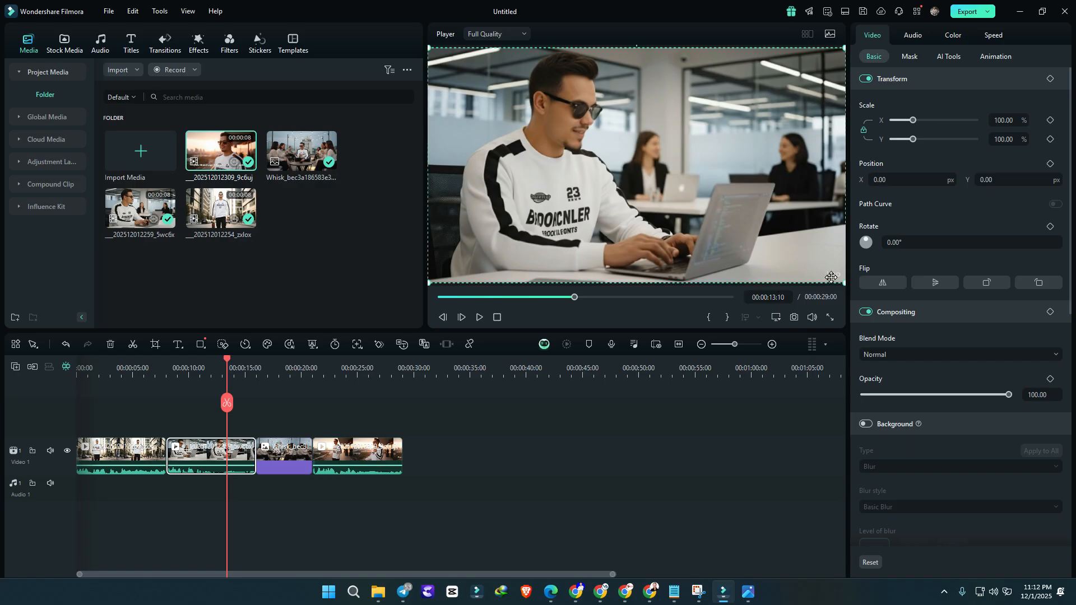
left_click_drag(844, 283, 862, 296)
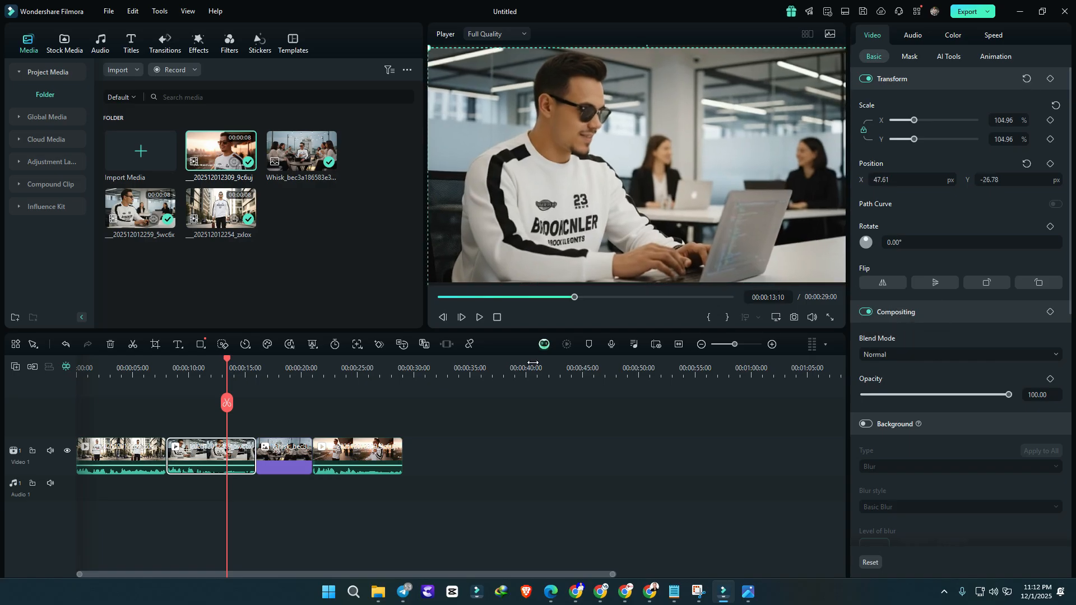
left_click(281, 374)
left_click(266, 456)
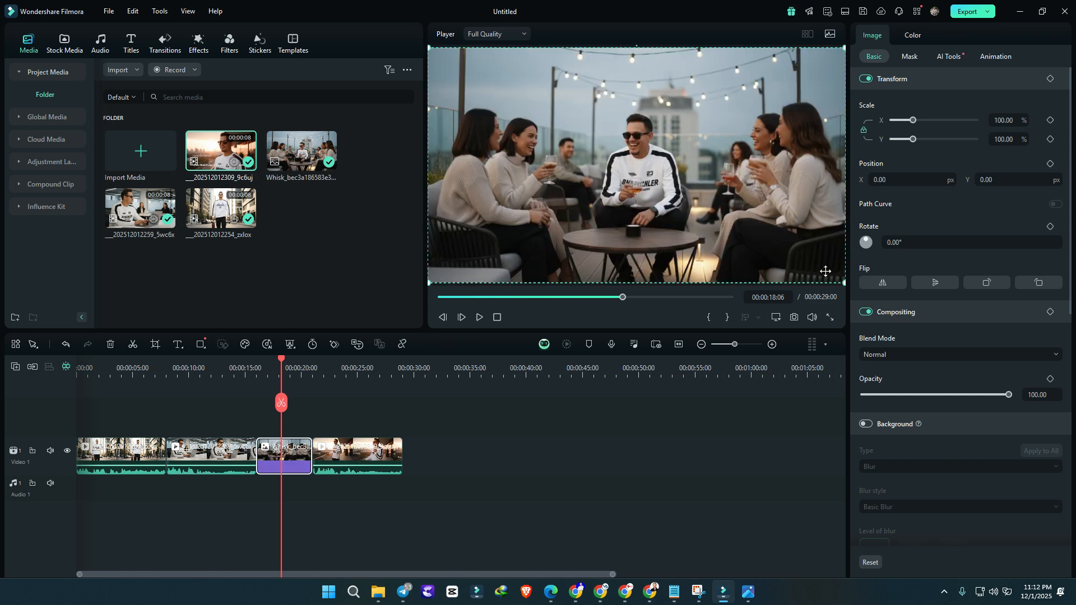
left_click_drag(845, 284, 861, 297)
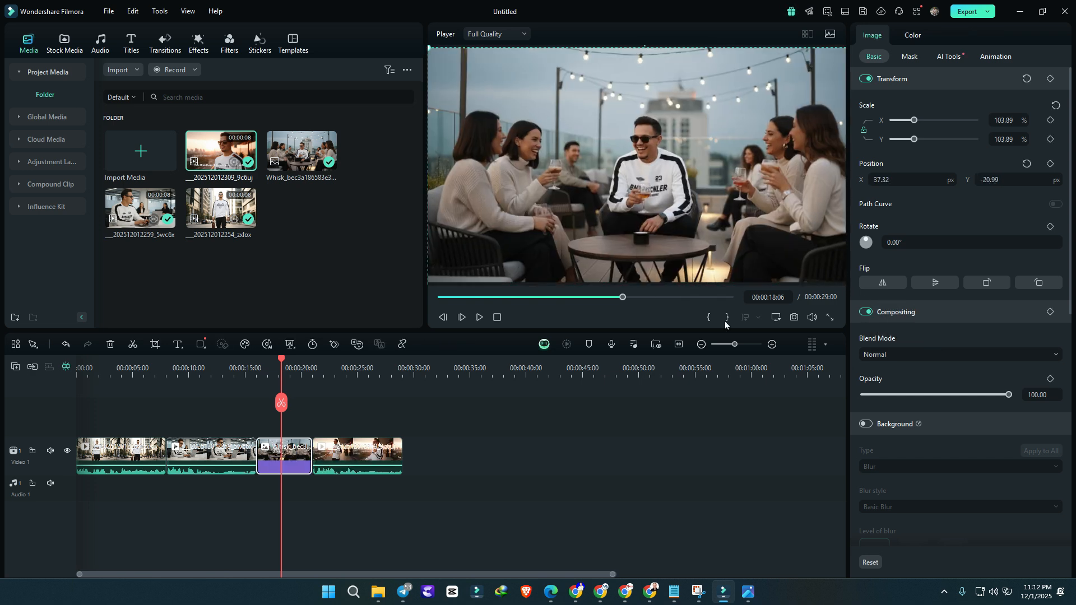
Step: Enlarge the balcony clip to about 110% scale, extending it past the frame's lower-right corner
left_click(359, 368)
left_click(358, 454)
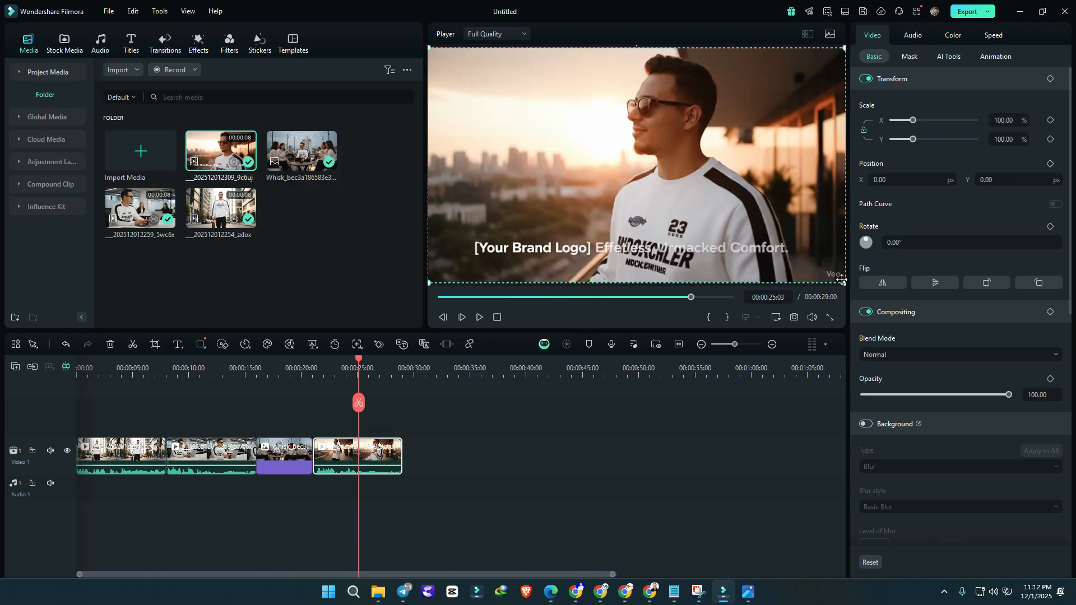
left_click_drag(844, 284, 851, 307)
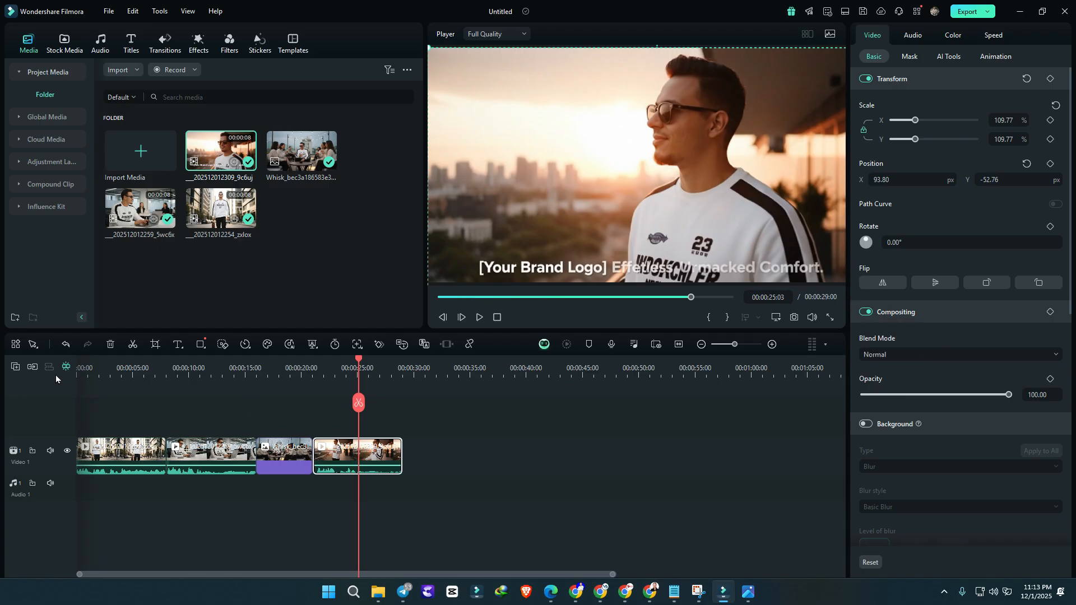
Step: Return the playhead to the start of the timeline and play back the assembled promo video
left_click(96, 374)
left_click_drag(100, 365, 68, 368)
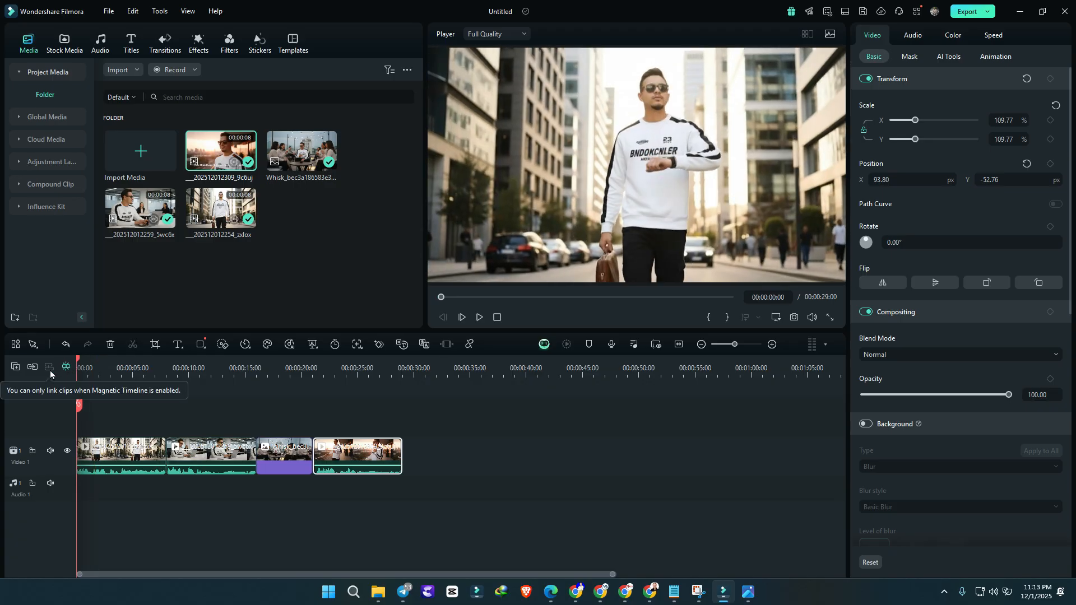
key("space")
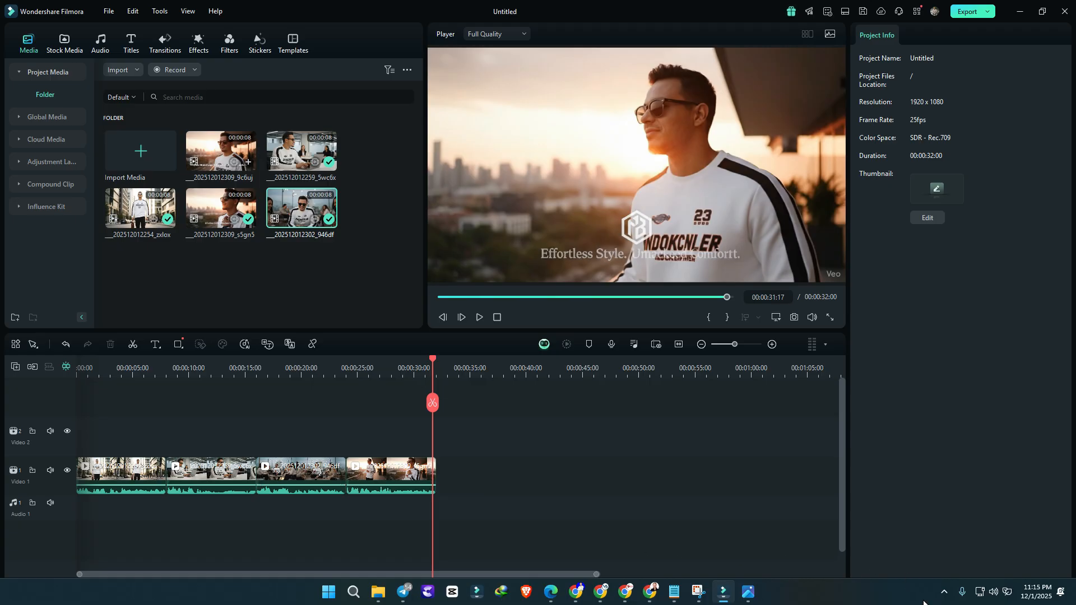
Step: Select the office clip, move the playhead to 00:00:08:20, and open the save dialog for the project
left_click(944, 592)
left_click(873, 598)
left_click(152, 475)
left_click(205, 476)
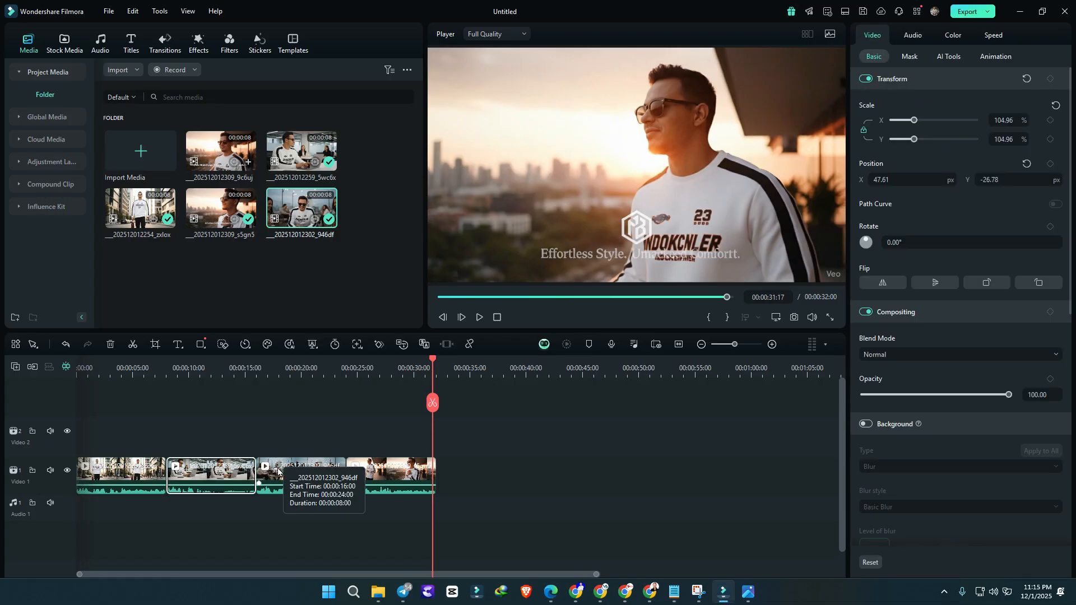
left_click(176, 369)
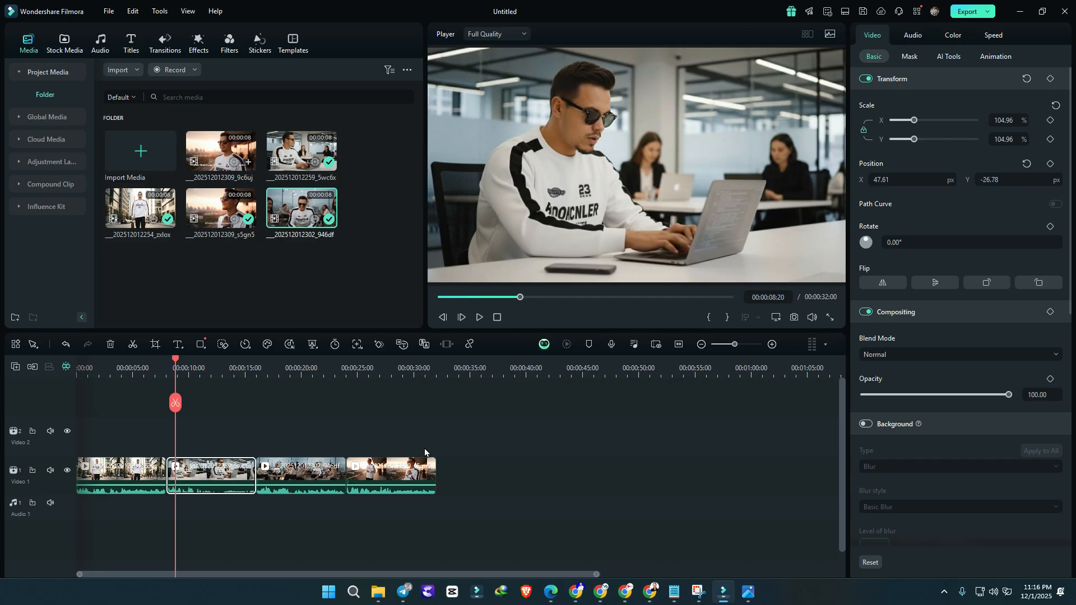
key("ctrl+s")
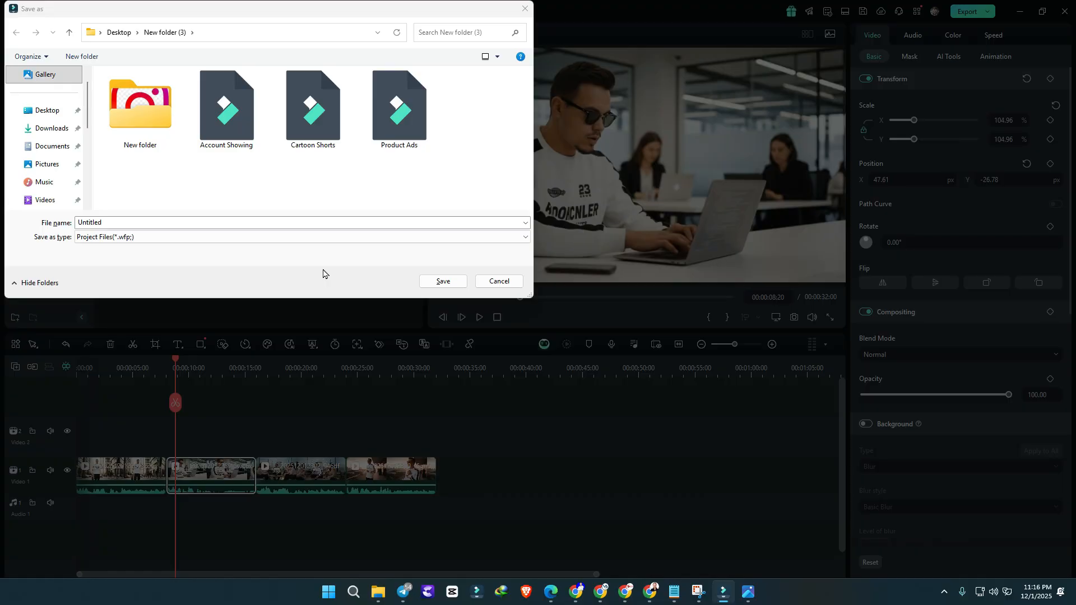
Step: Switch to the browser, search Google for "gemini for students" in a new tab, and open the Gemini for Students page
key("alt+Tab")
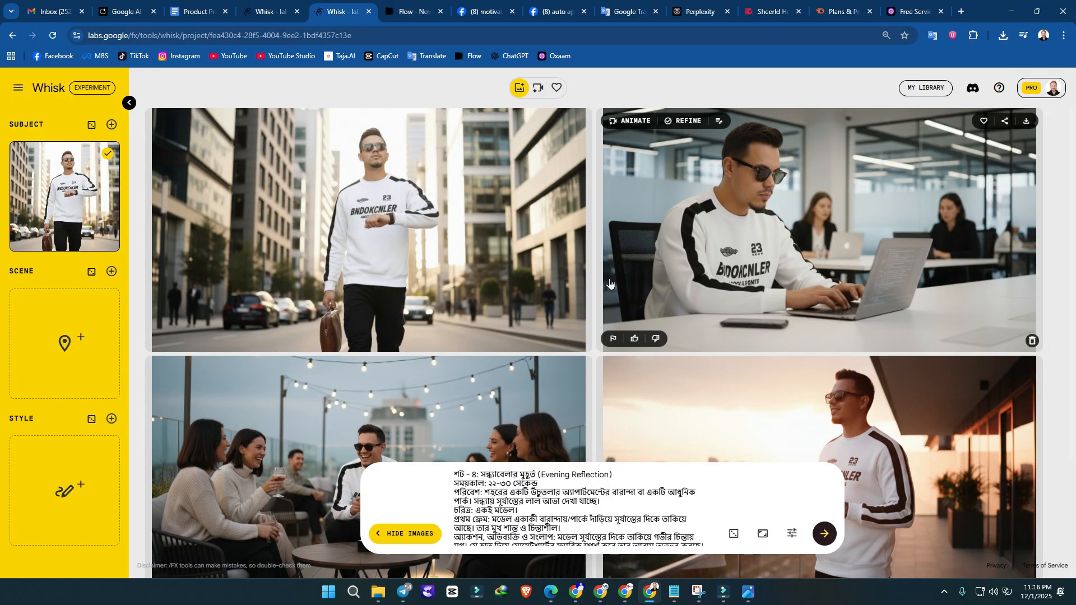
left_click(961, 10)
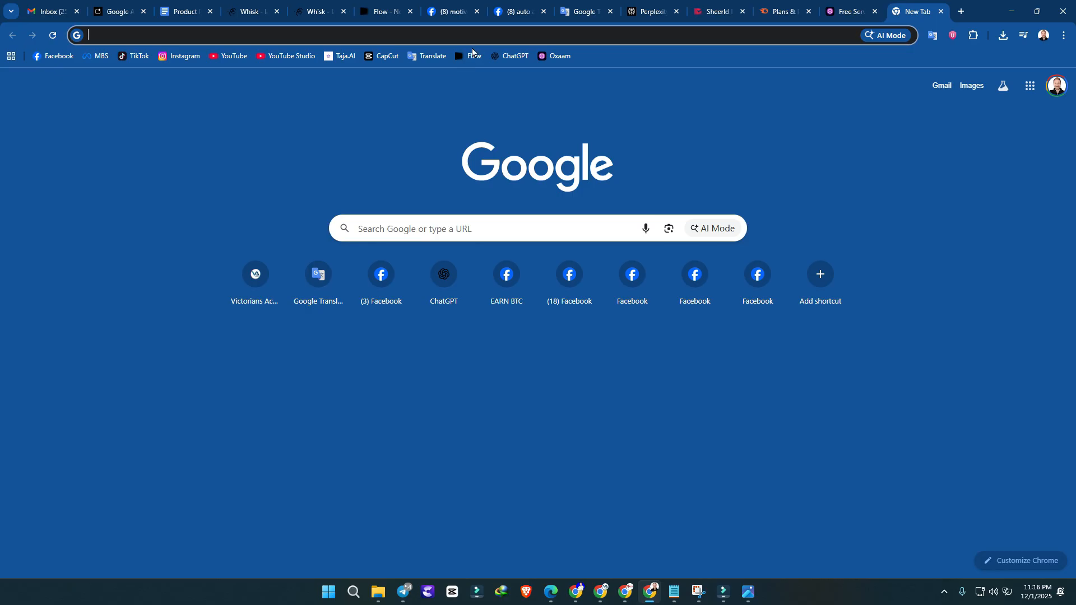
type("g")
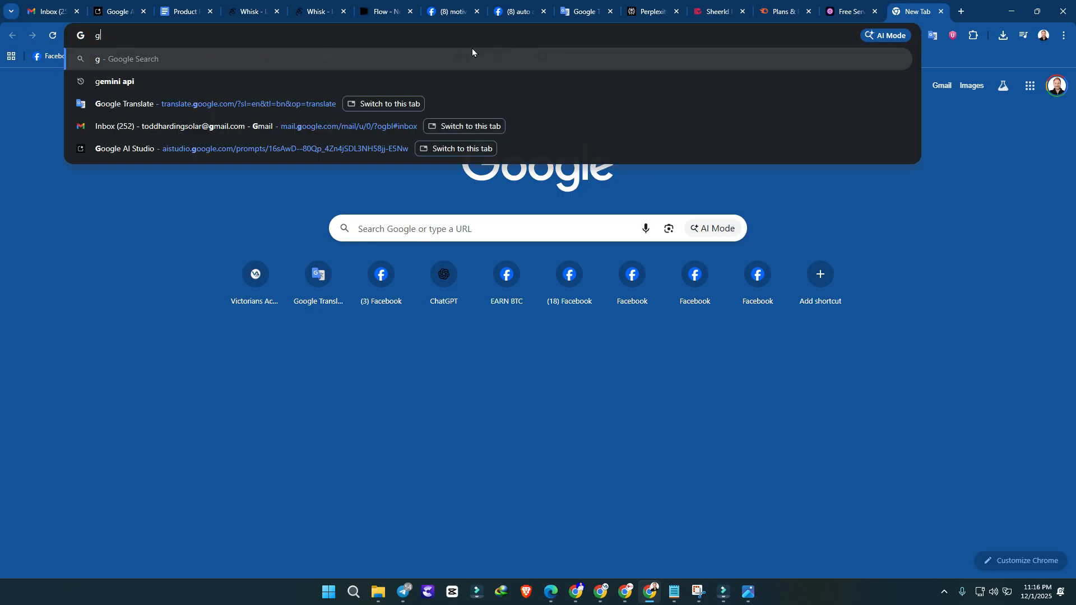
type("e")
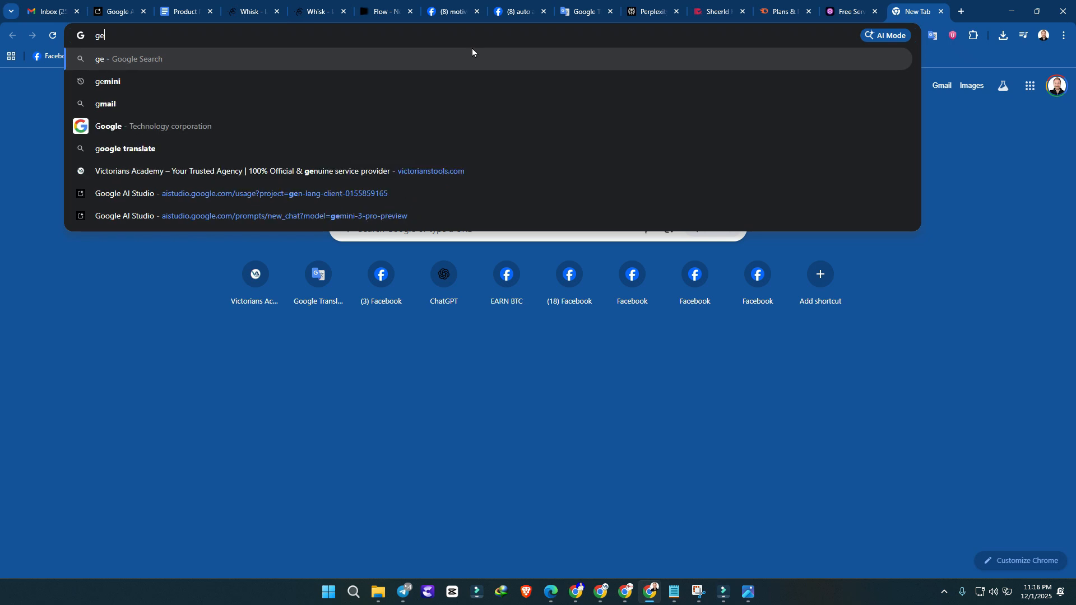
type("mini for studen")
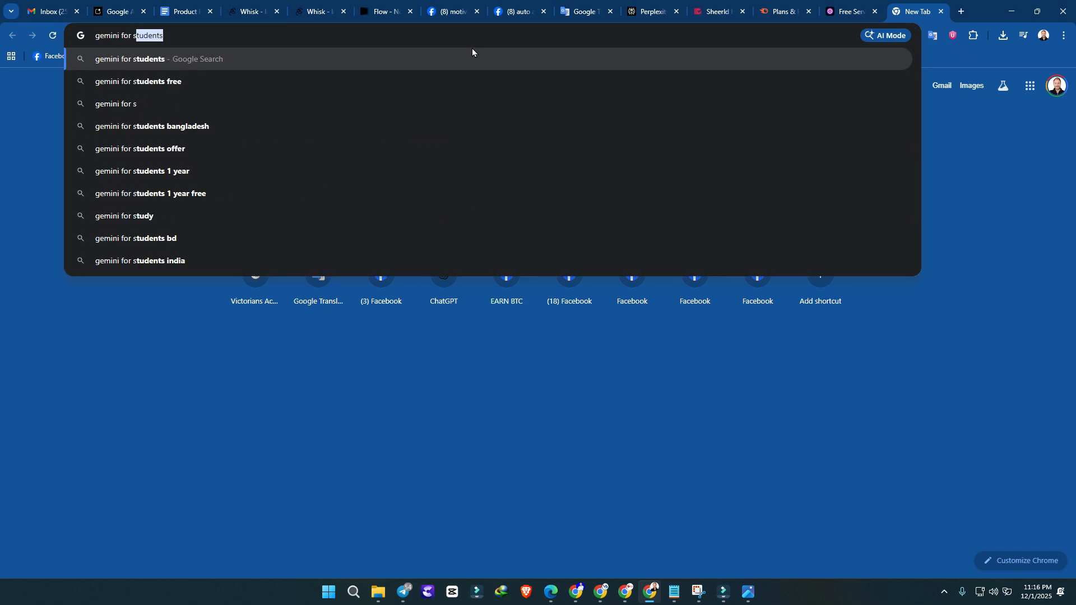
type("t")
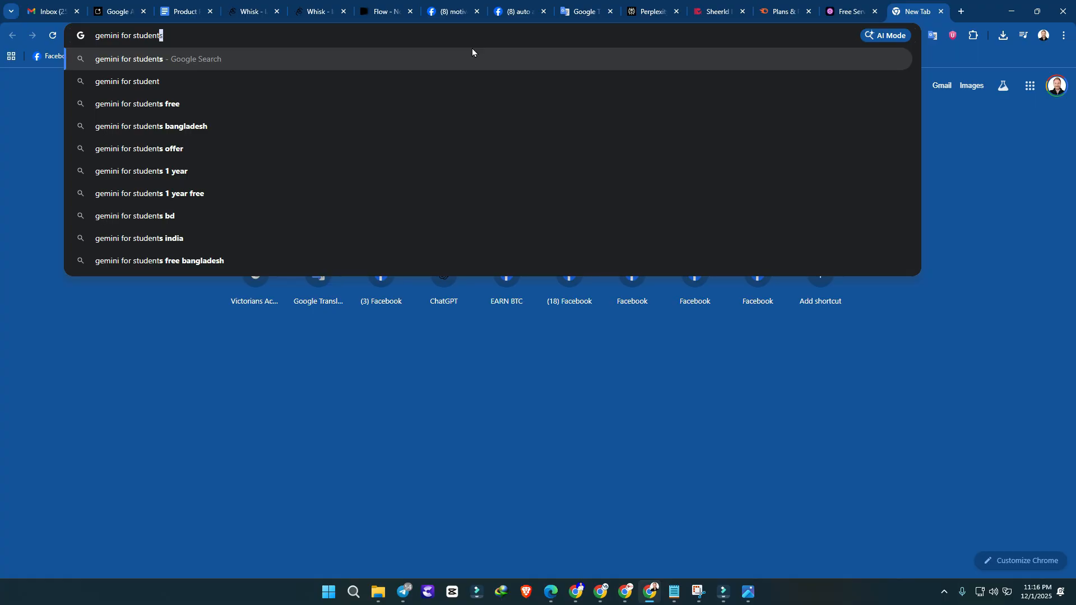
key("Return")
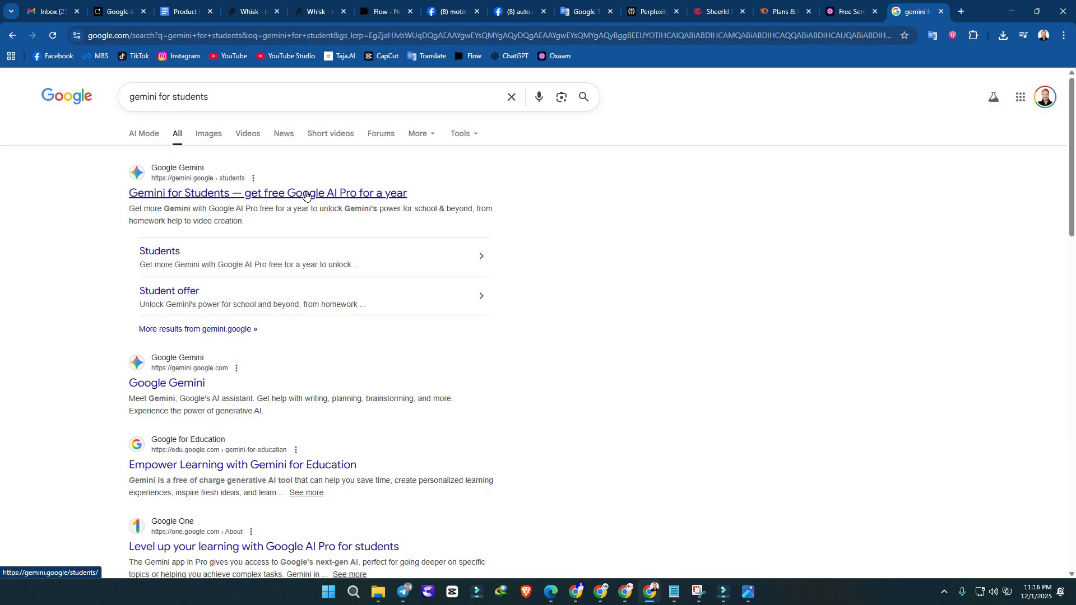
left_click(292, 195)
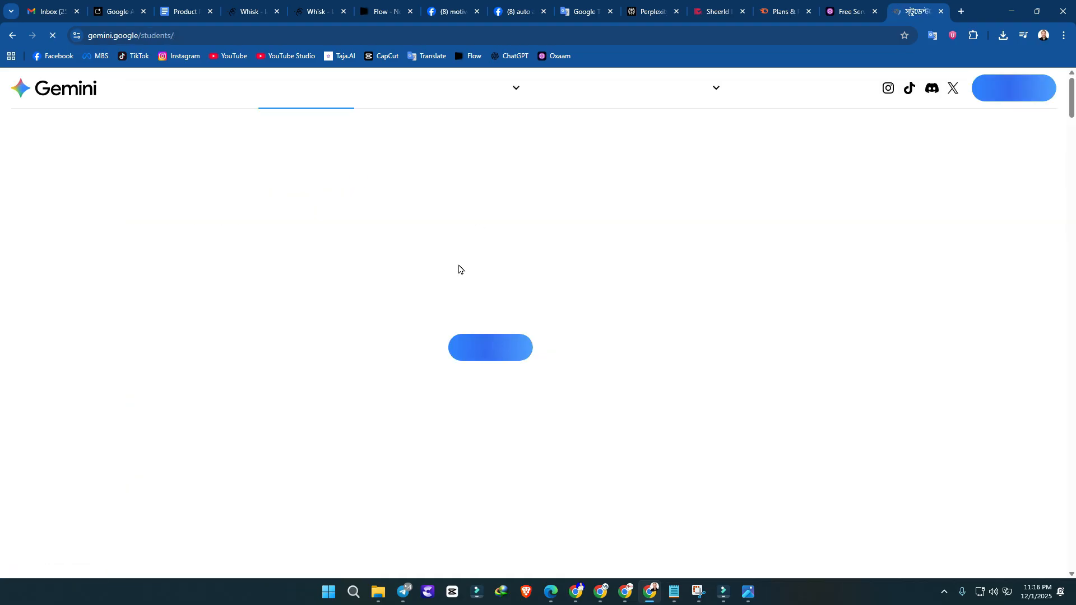